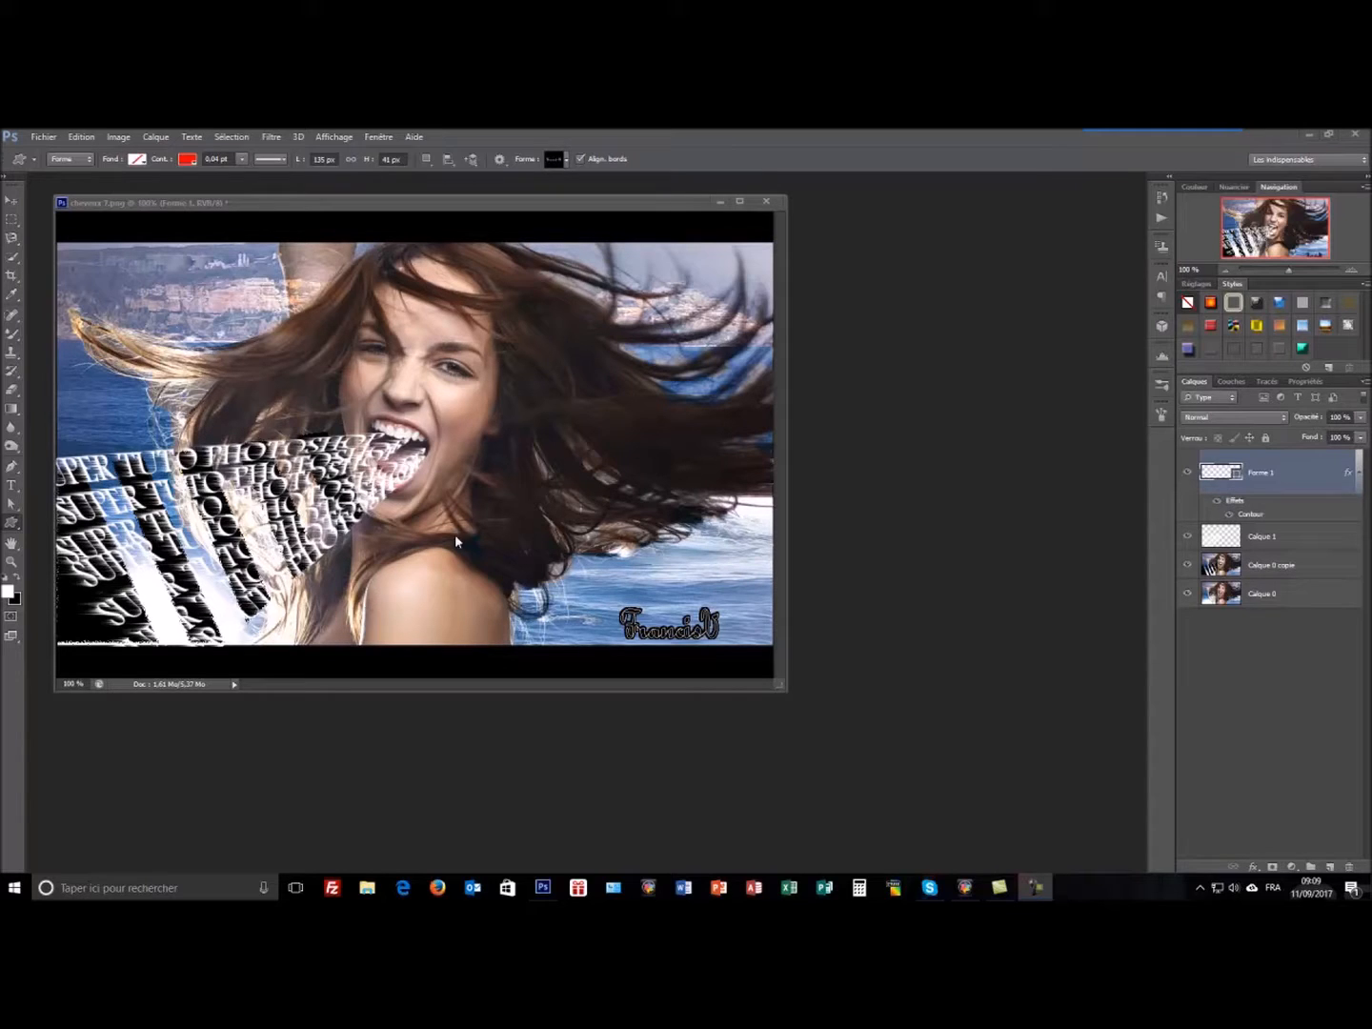
Step: Close the finished composite document without saving its changes
left_click(767, 202)
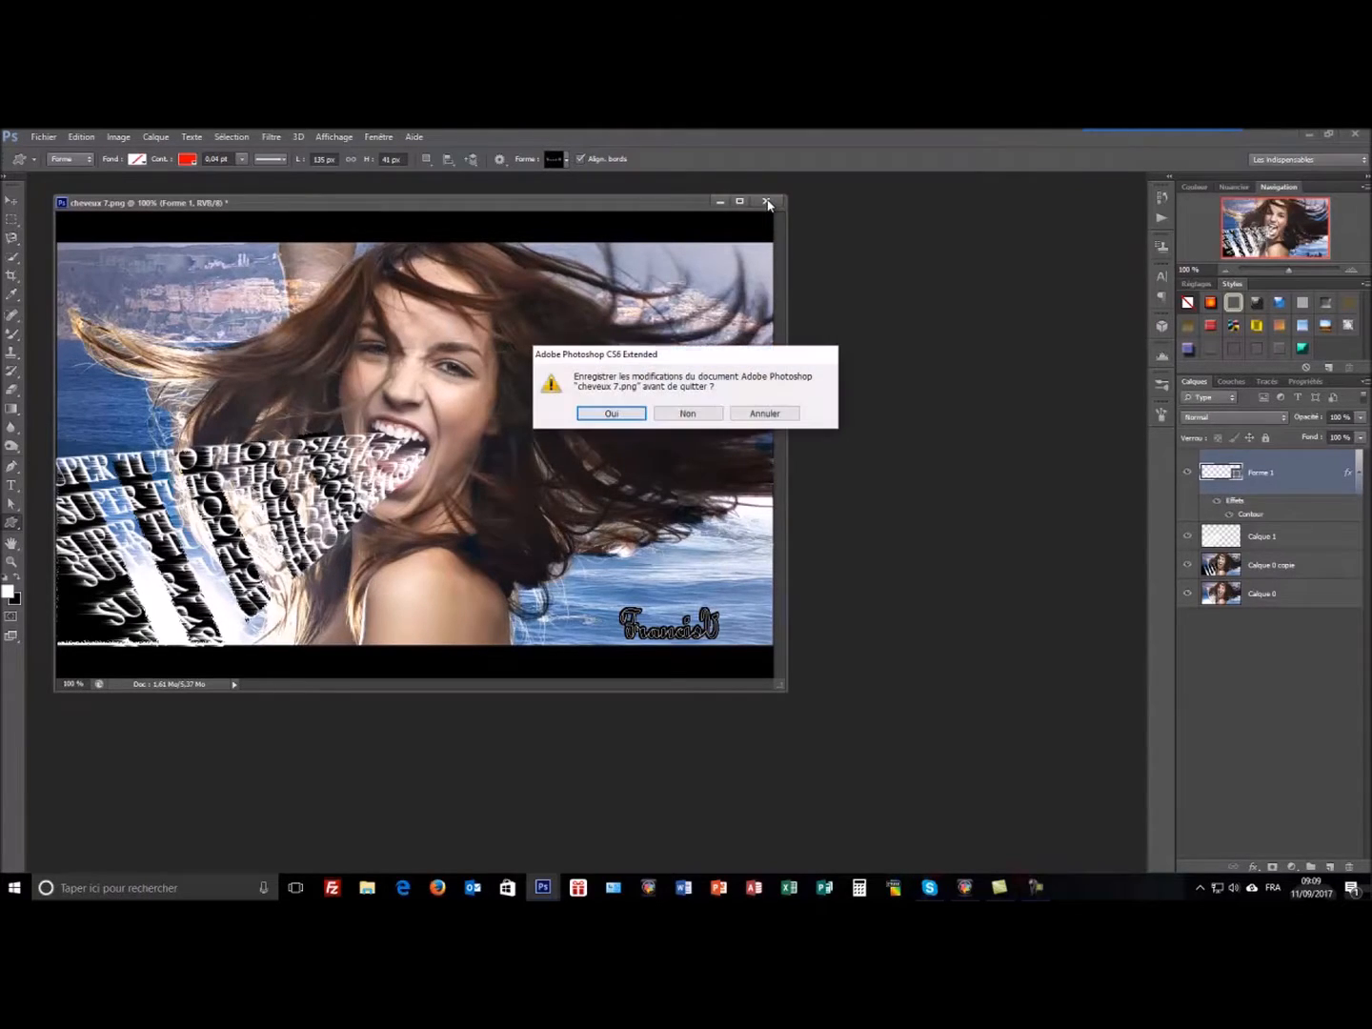
left_click(706, 416)
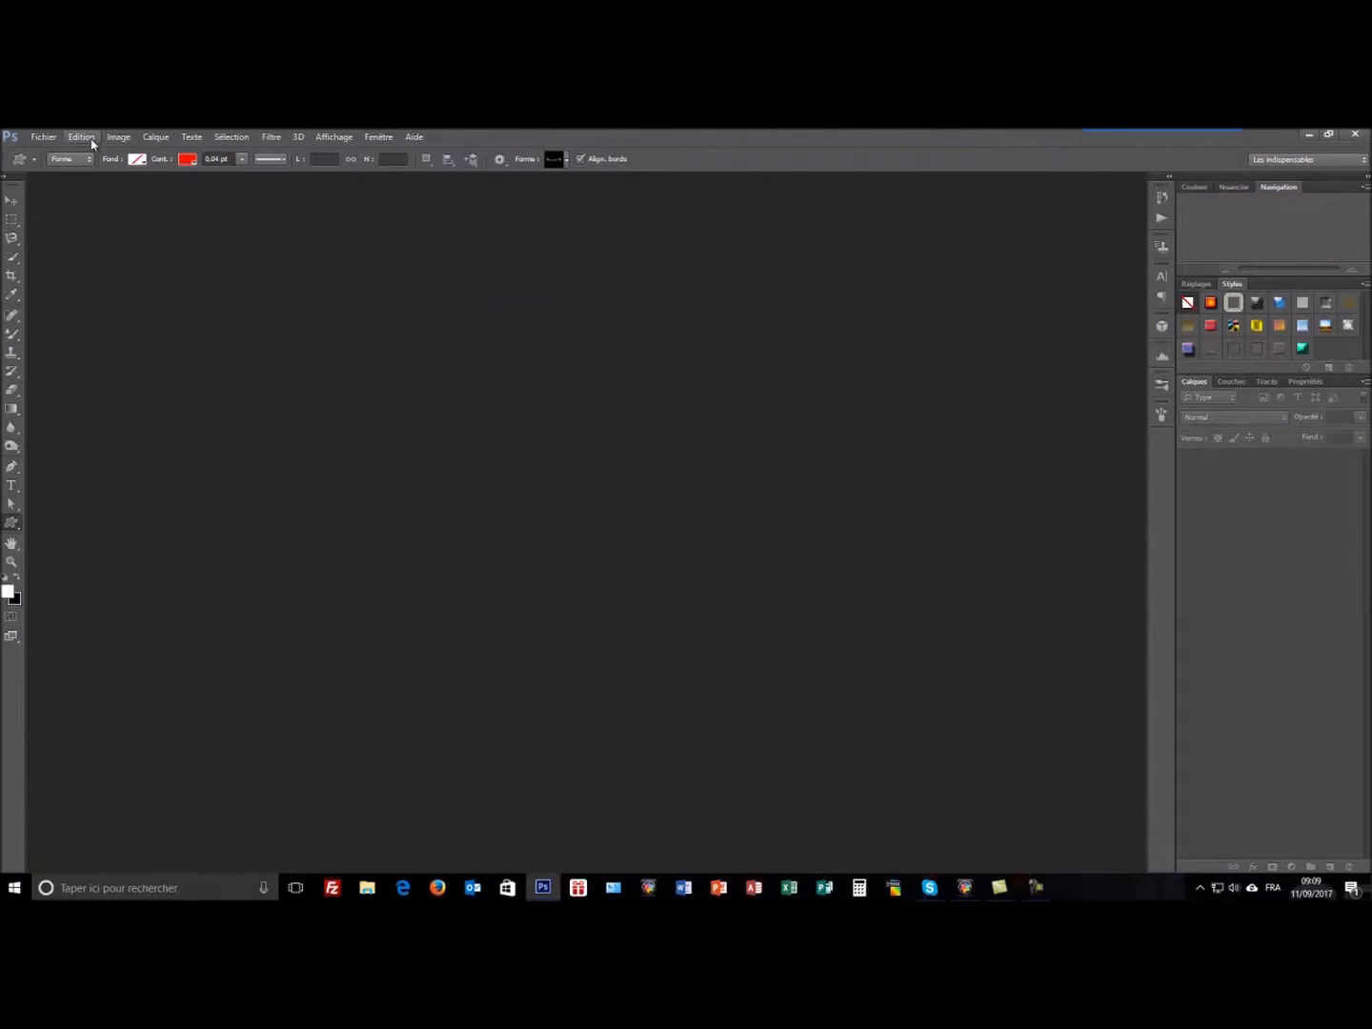
Step: Open the cheveux 7 image from the CHEVEUX AU VENTS folder and undock it into a floating window
left_click(39, 139)
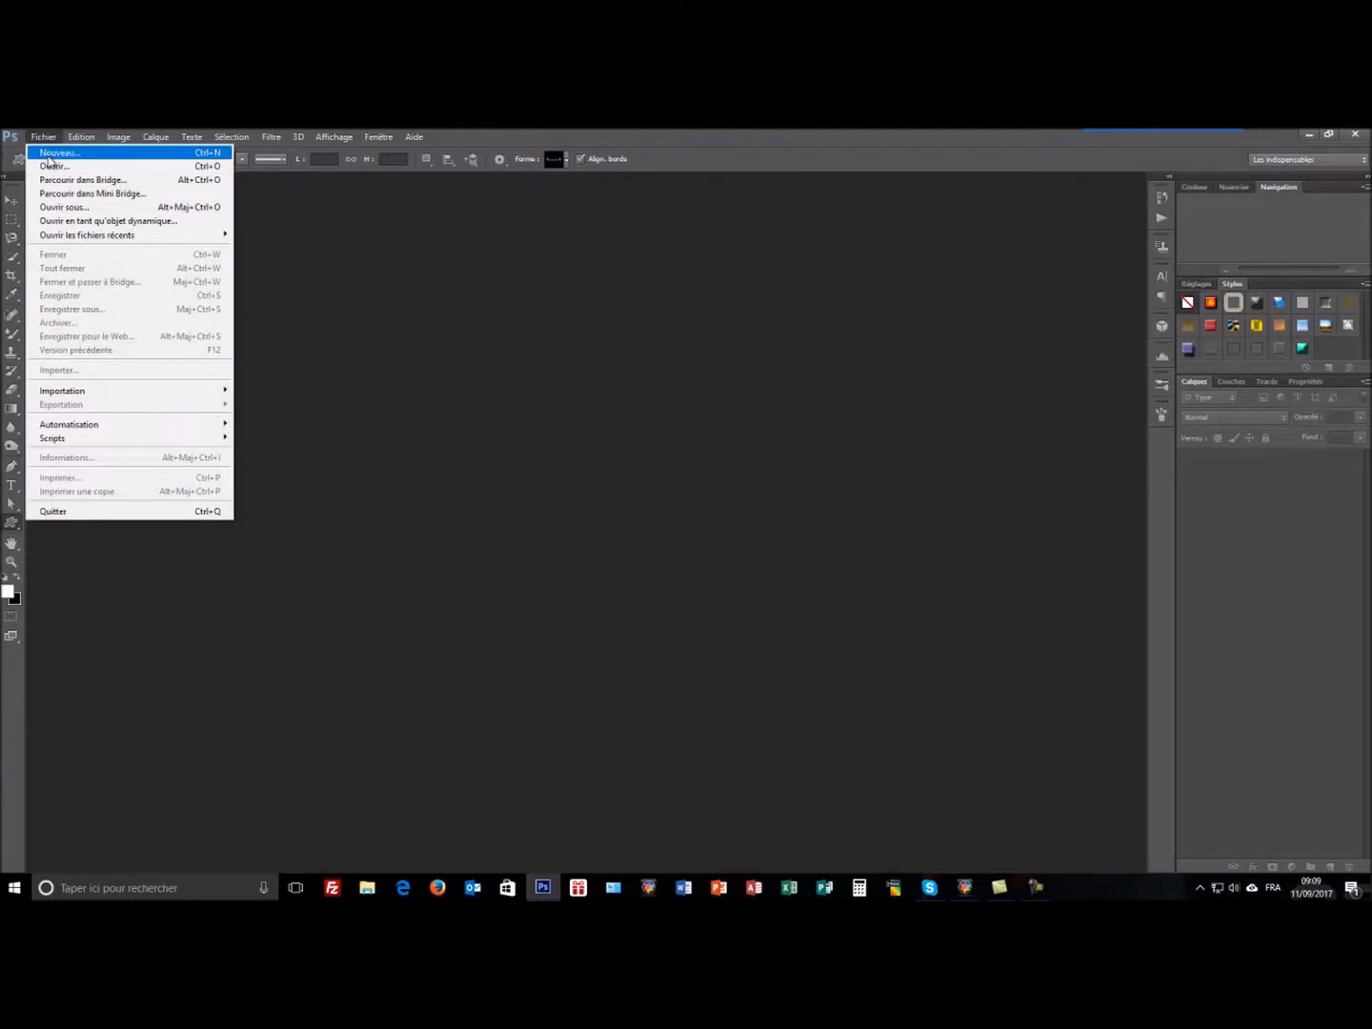
left_click(54, 166)
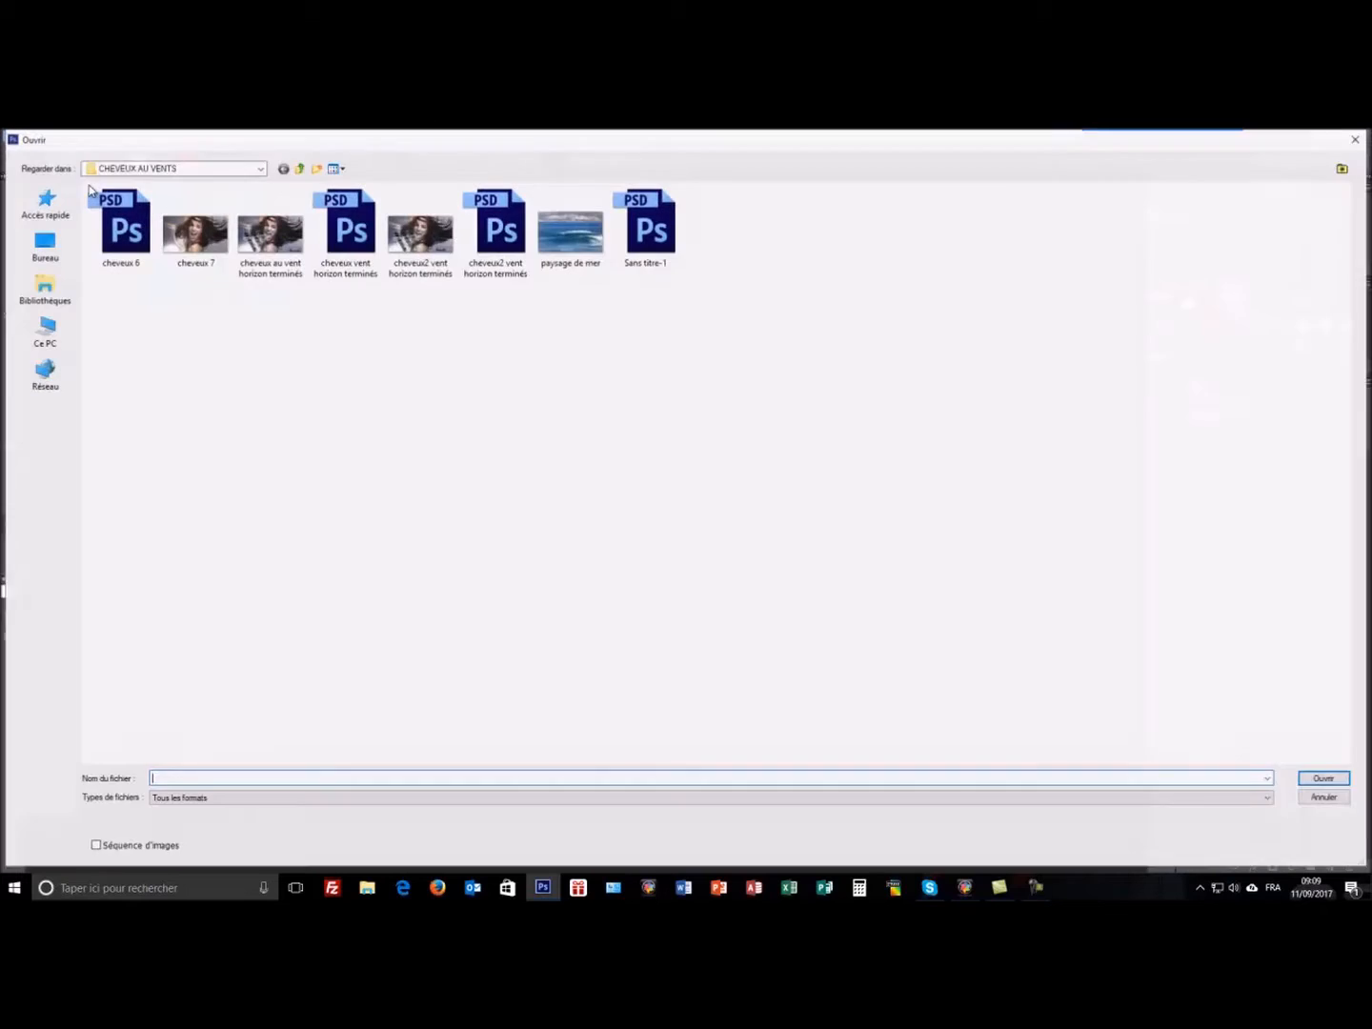
left_click(200, 233)
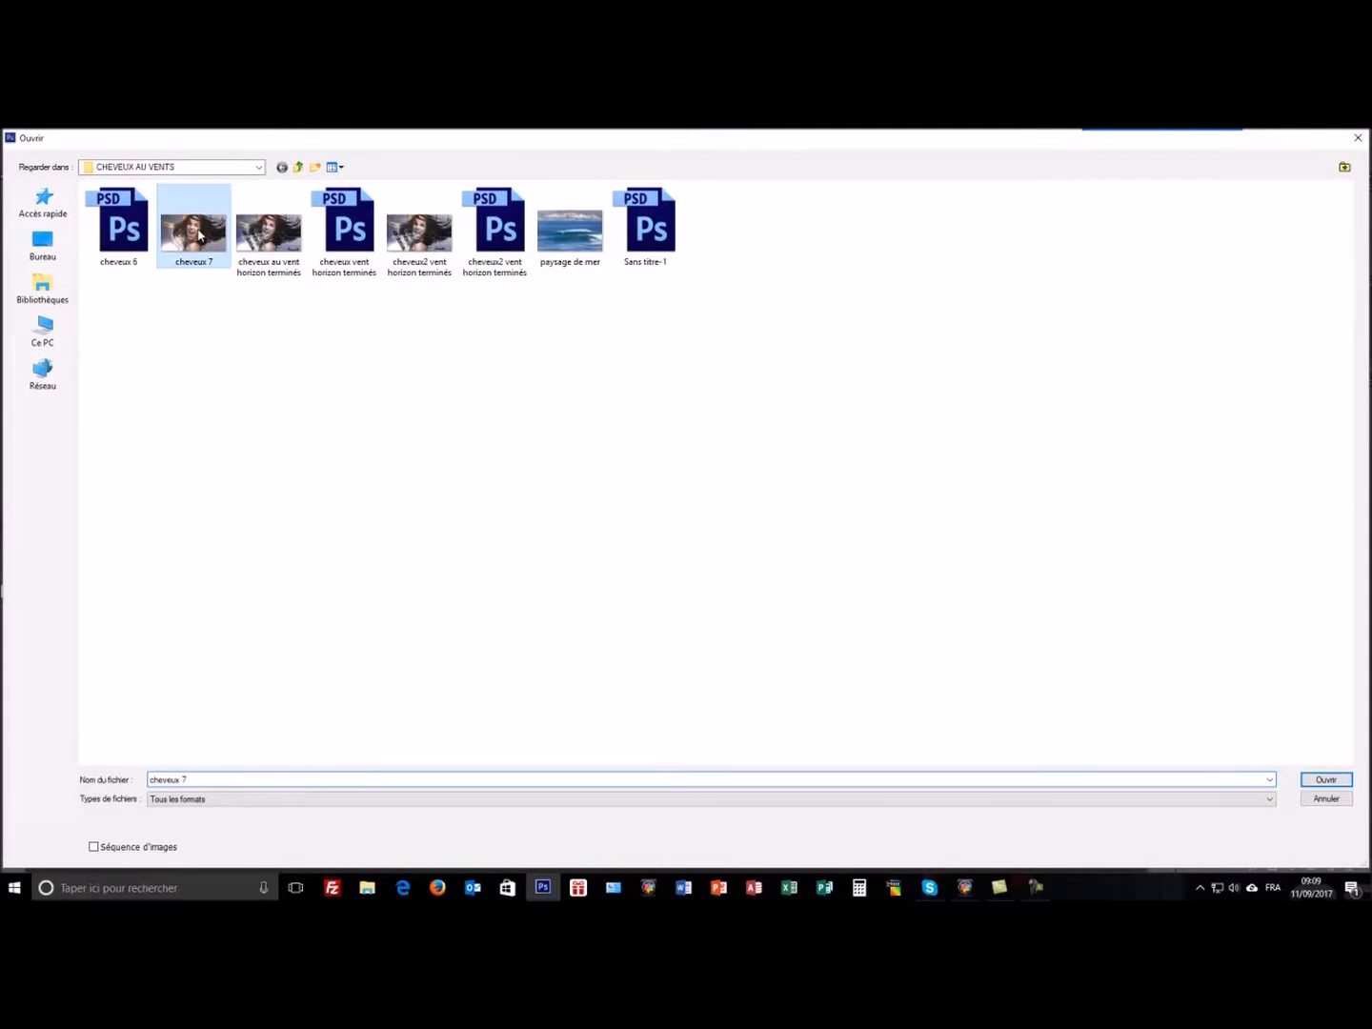
left_click(1327, 780)
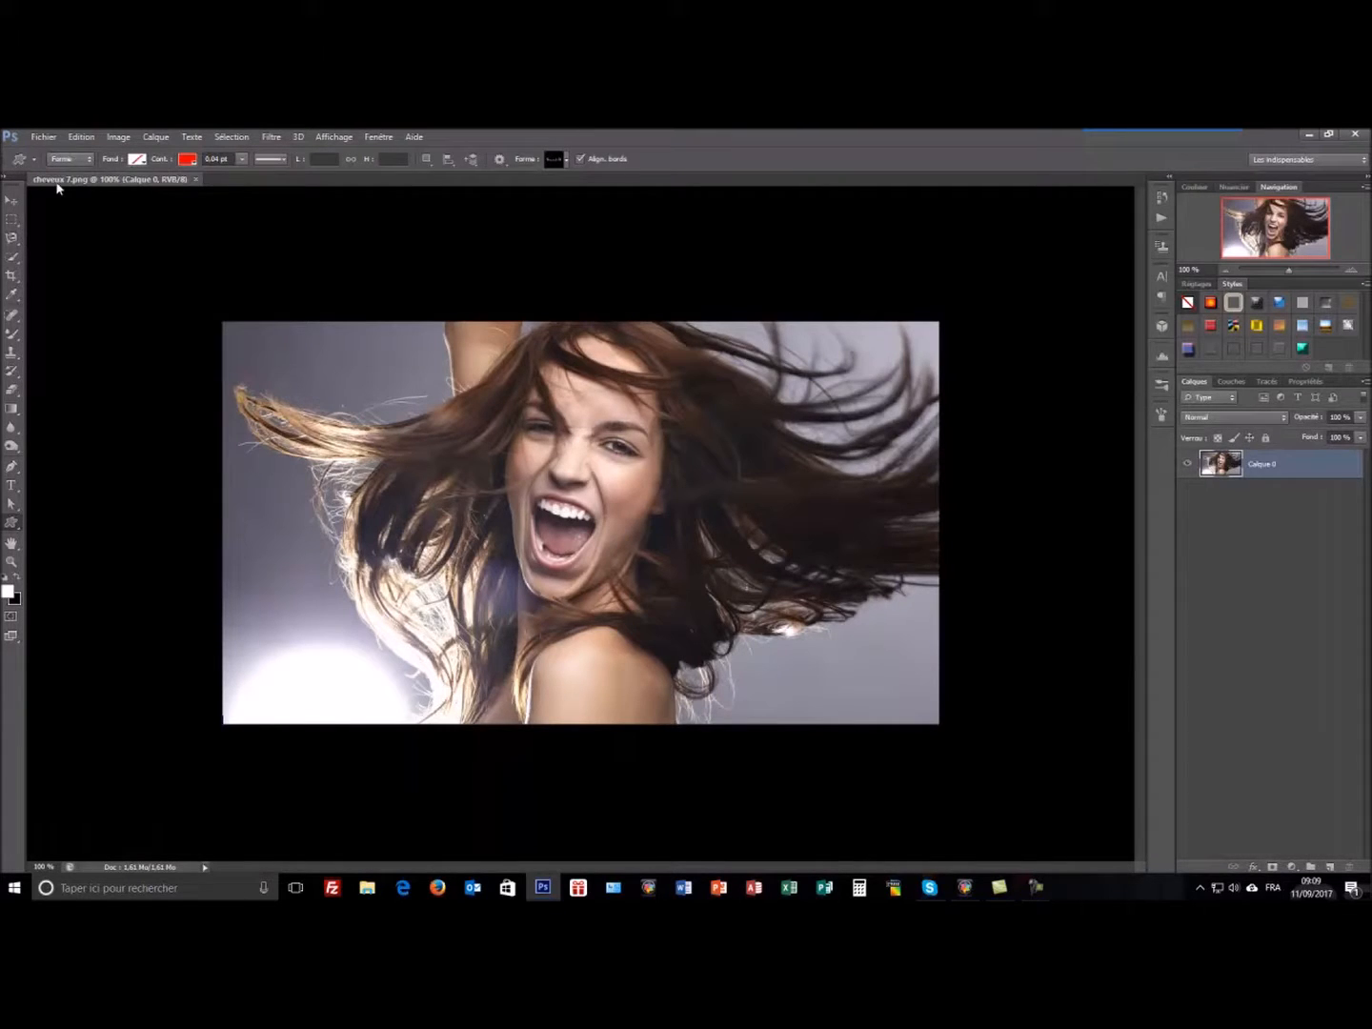
left_click_drag(54, 181, 94, 238)
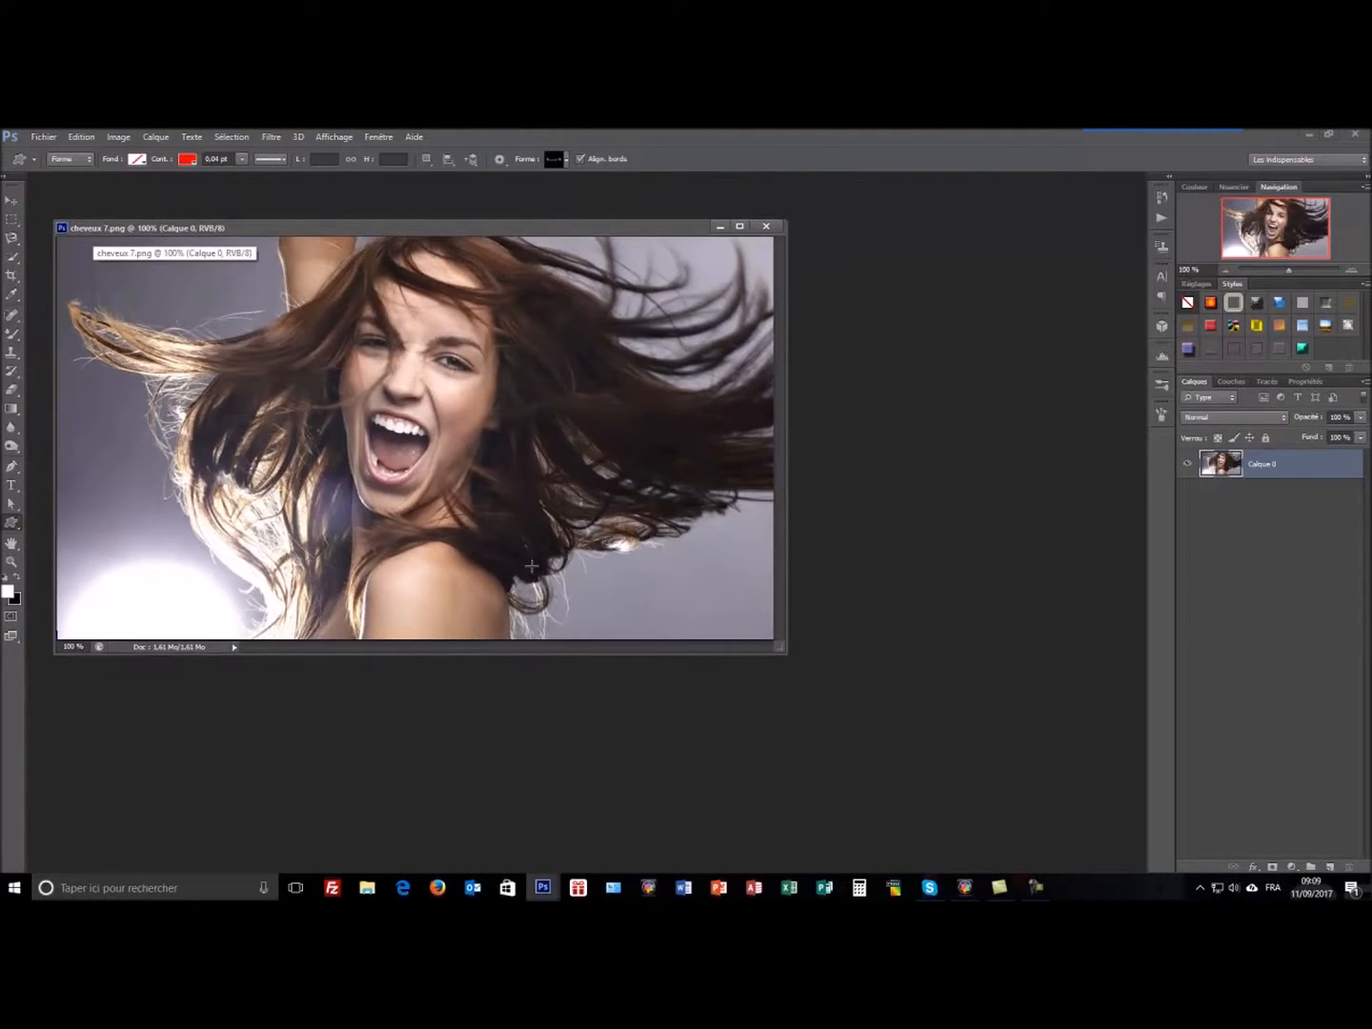
Step: Convert the Calque 0 layer to a smart object and rasterize it
right_click(1292, 473)
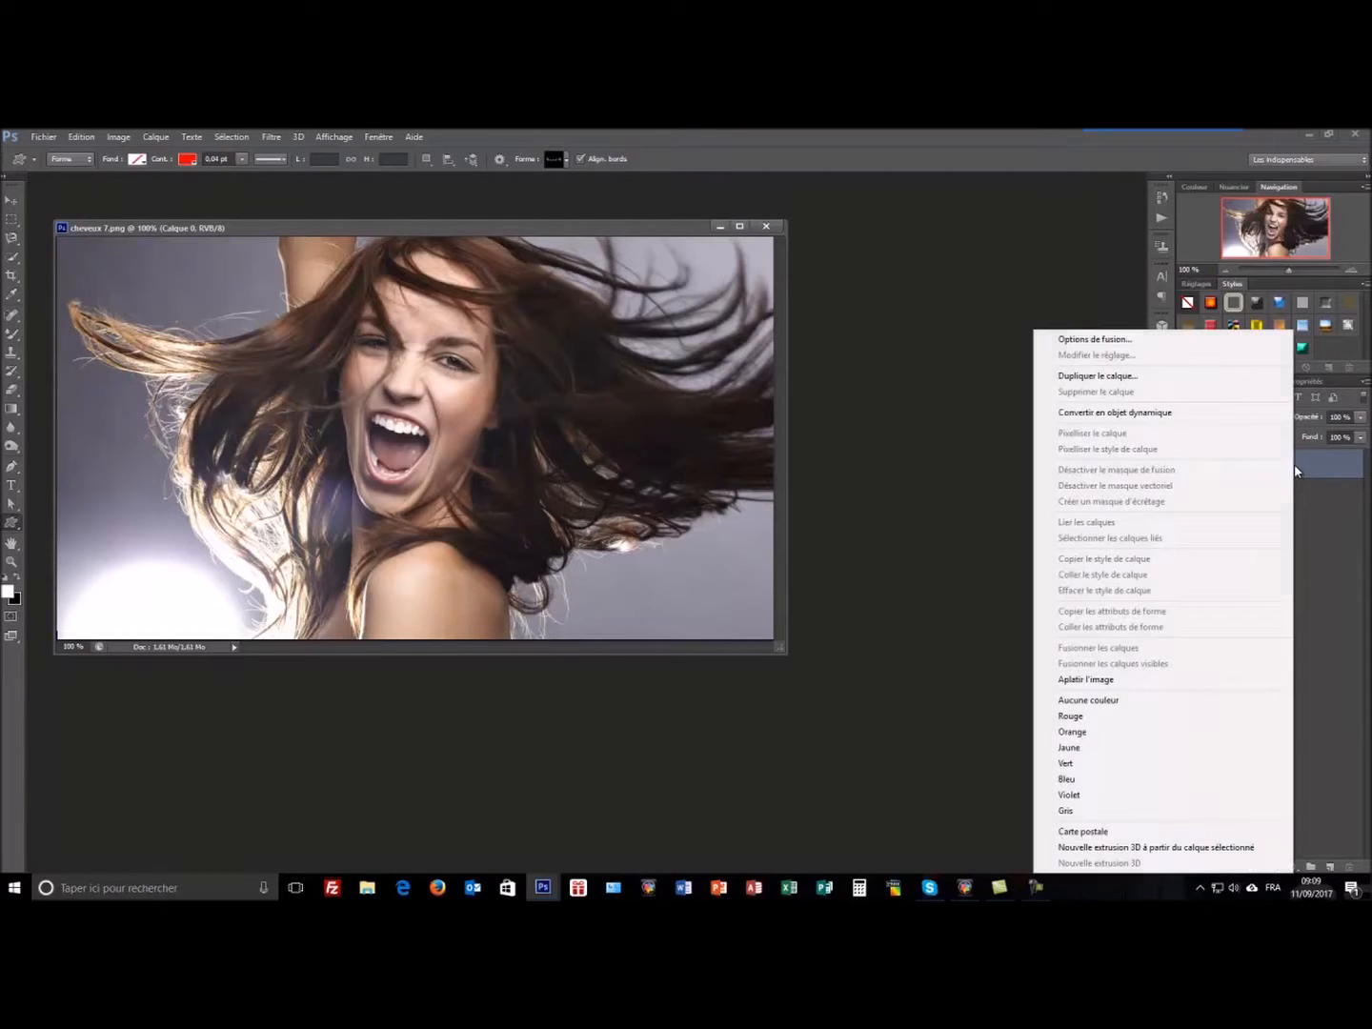
left_click(1238, 415)
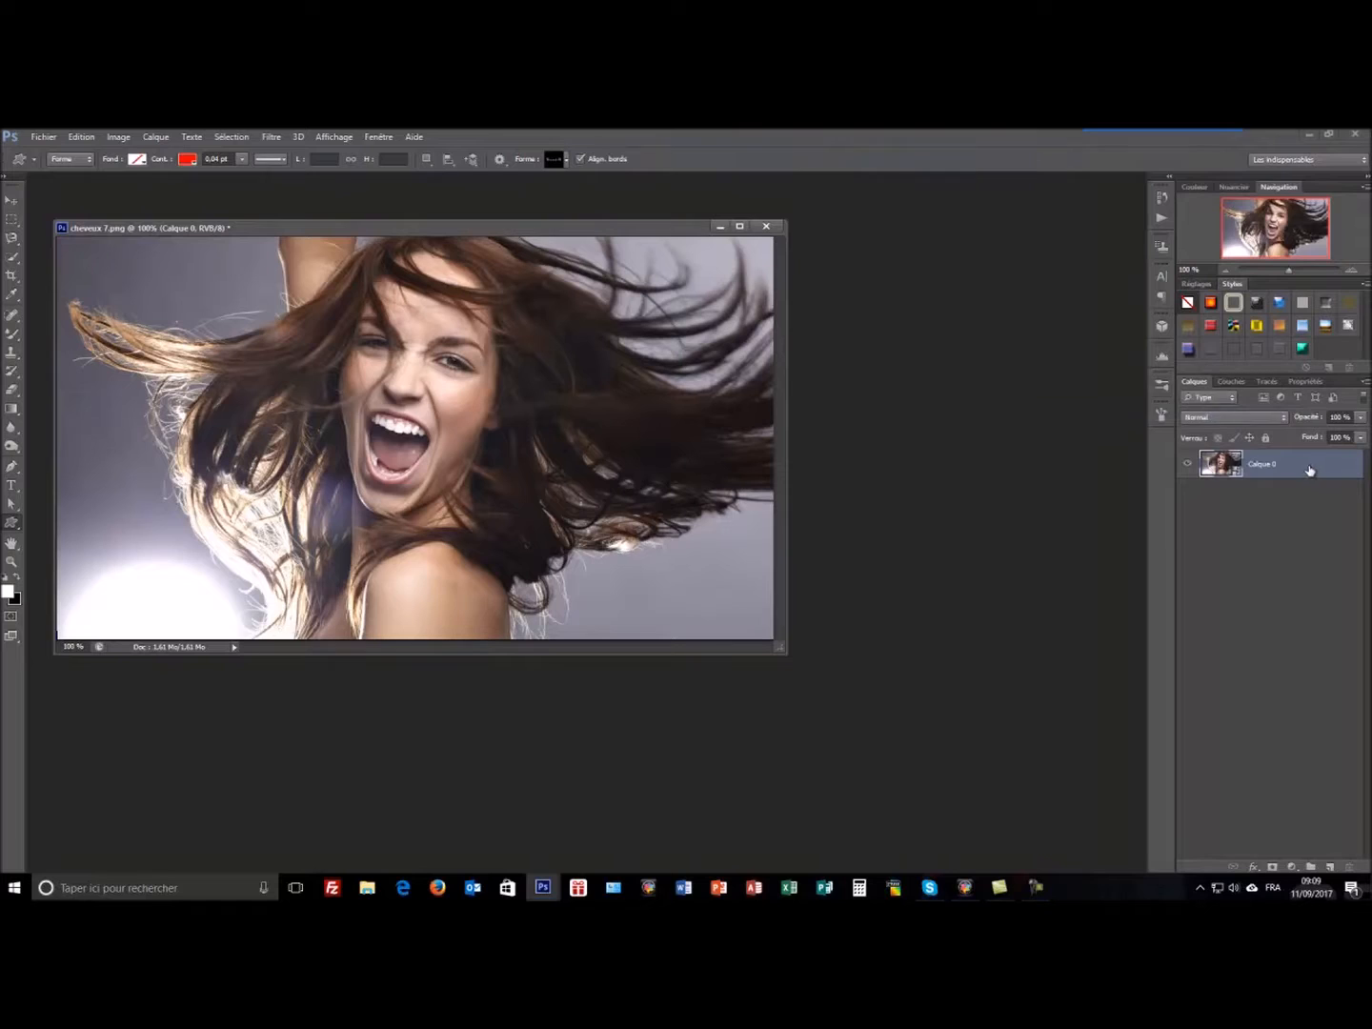
right_click(1310, 470)
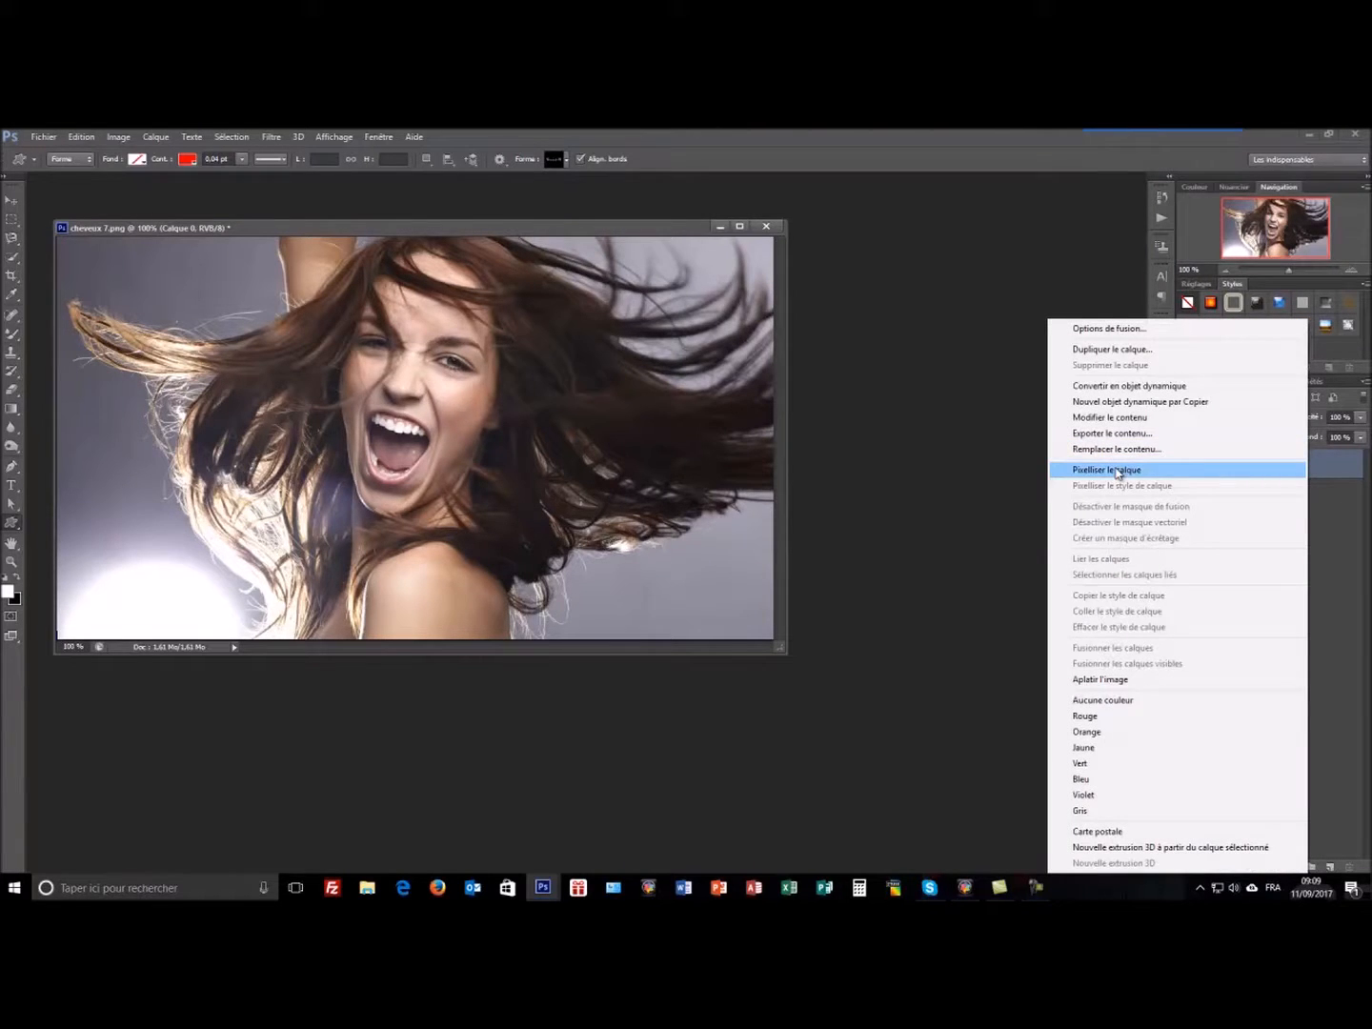
left_click(1117, 473)
Step: Duplicate Calque 0, add a layer mask to the copy, and make the copy's image rather than its mask active
left_click_drag(1340, 468, 1330, 867)
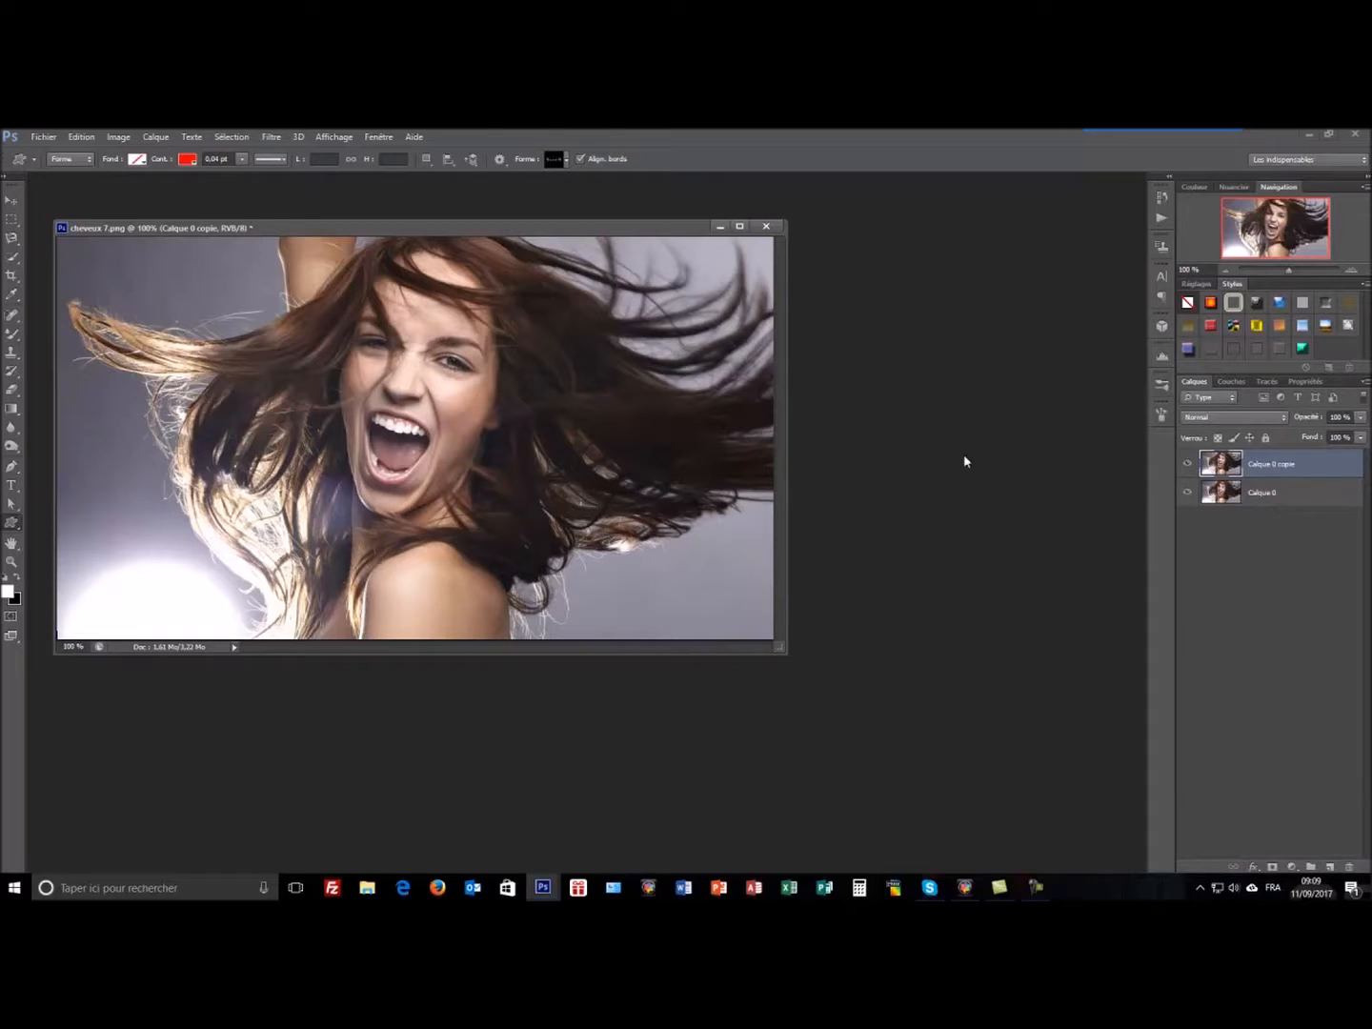
left_click(1273, 869)
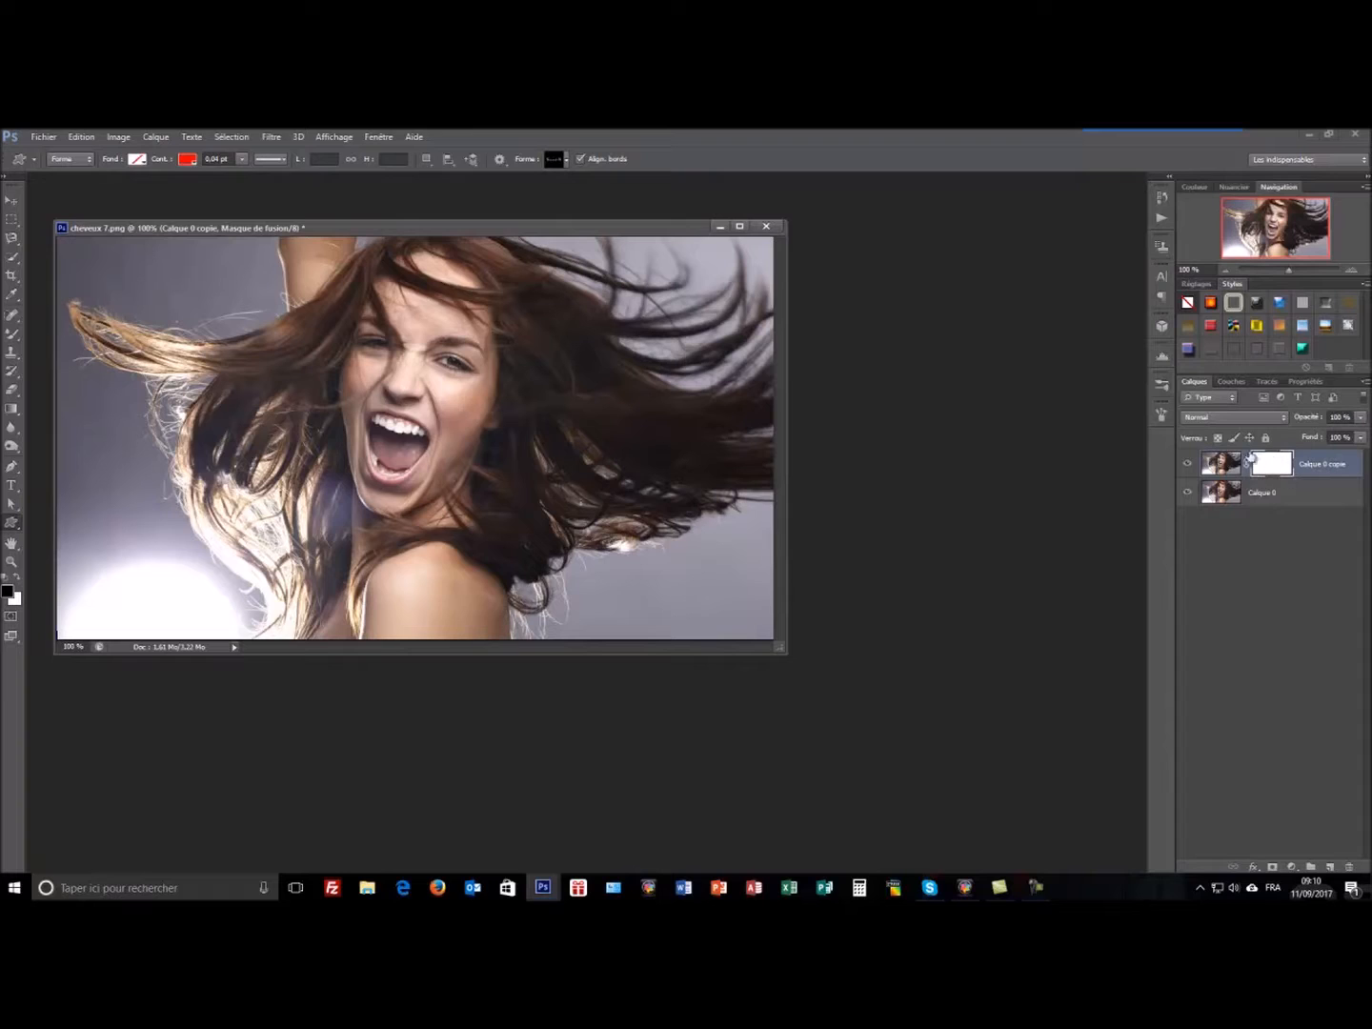
left_click(1231, 464)
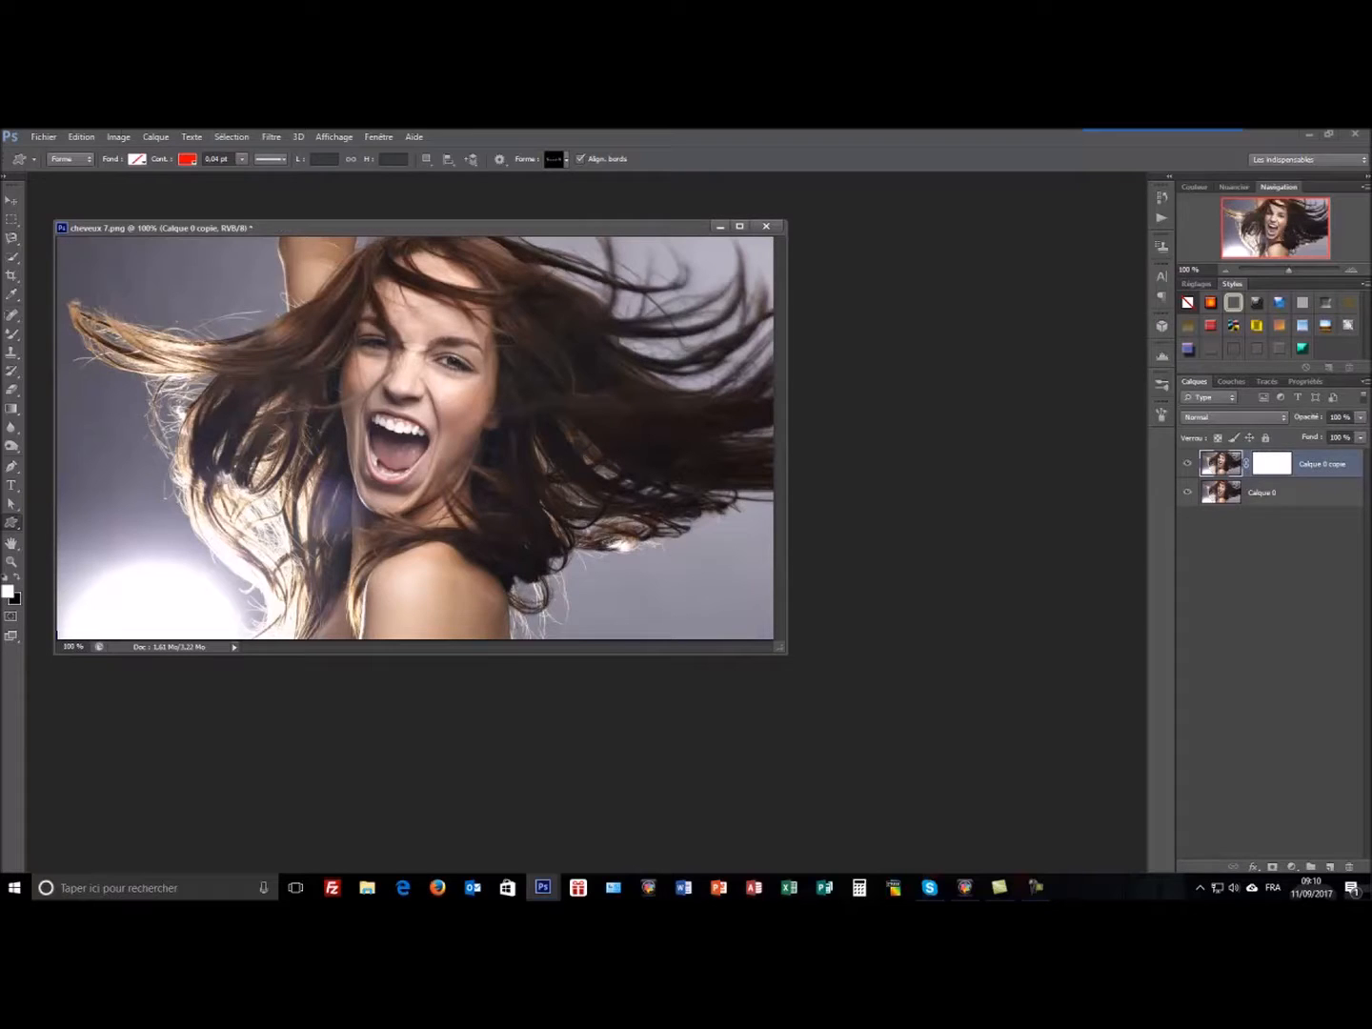
Step: Place the paysage de mer image in the document and stretch it horizontally to cover the full canvas width
left_click(40, 138)
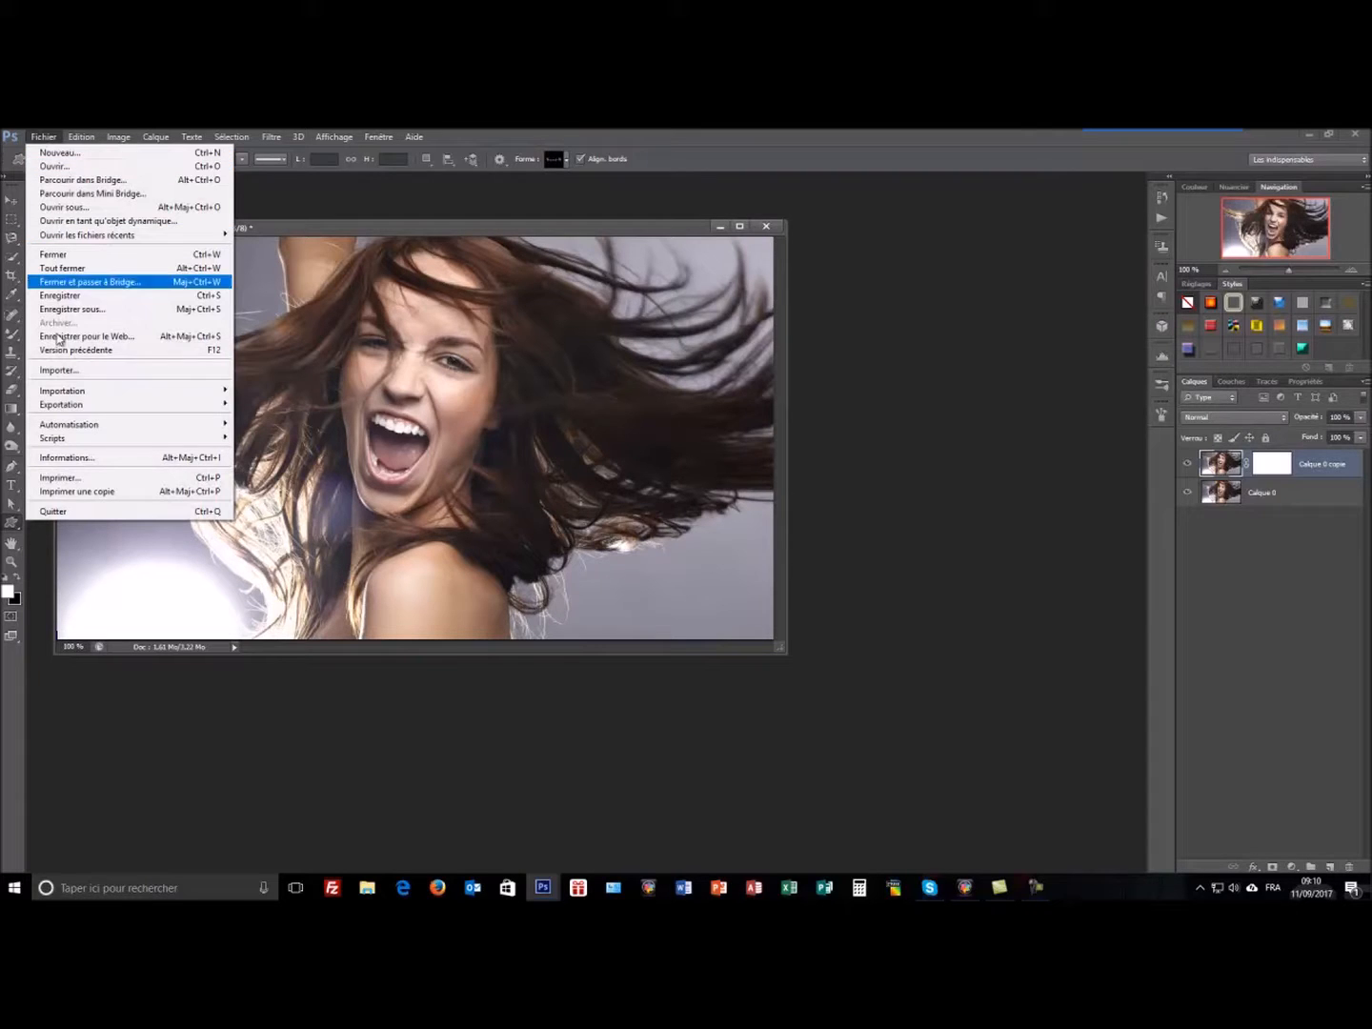
left_click(71, 371)
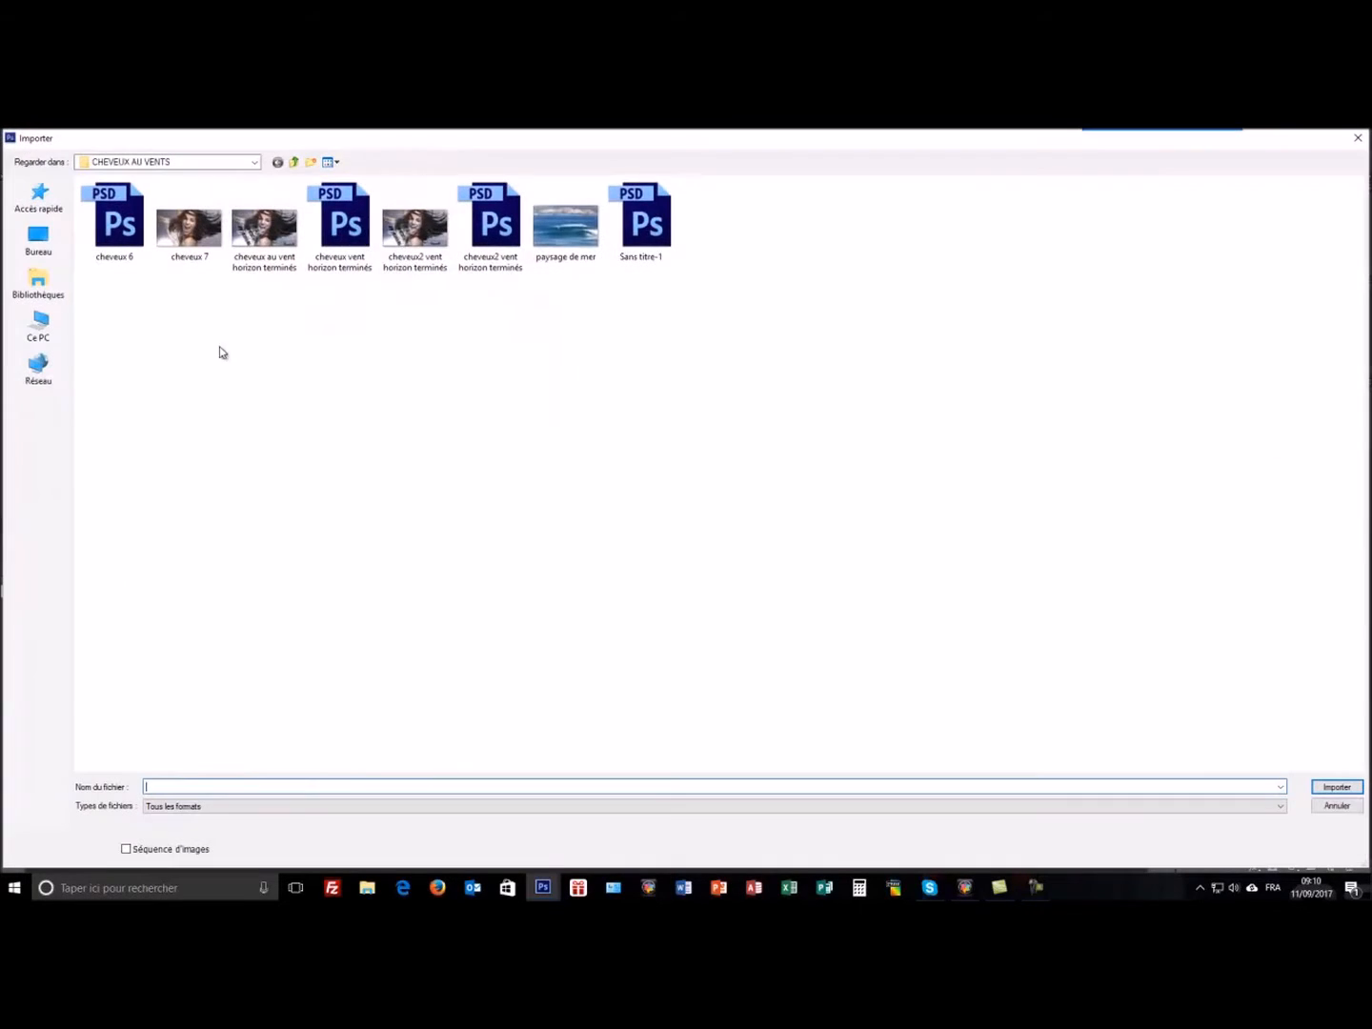
left_click(566, 224)
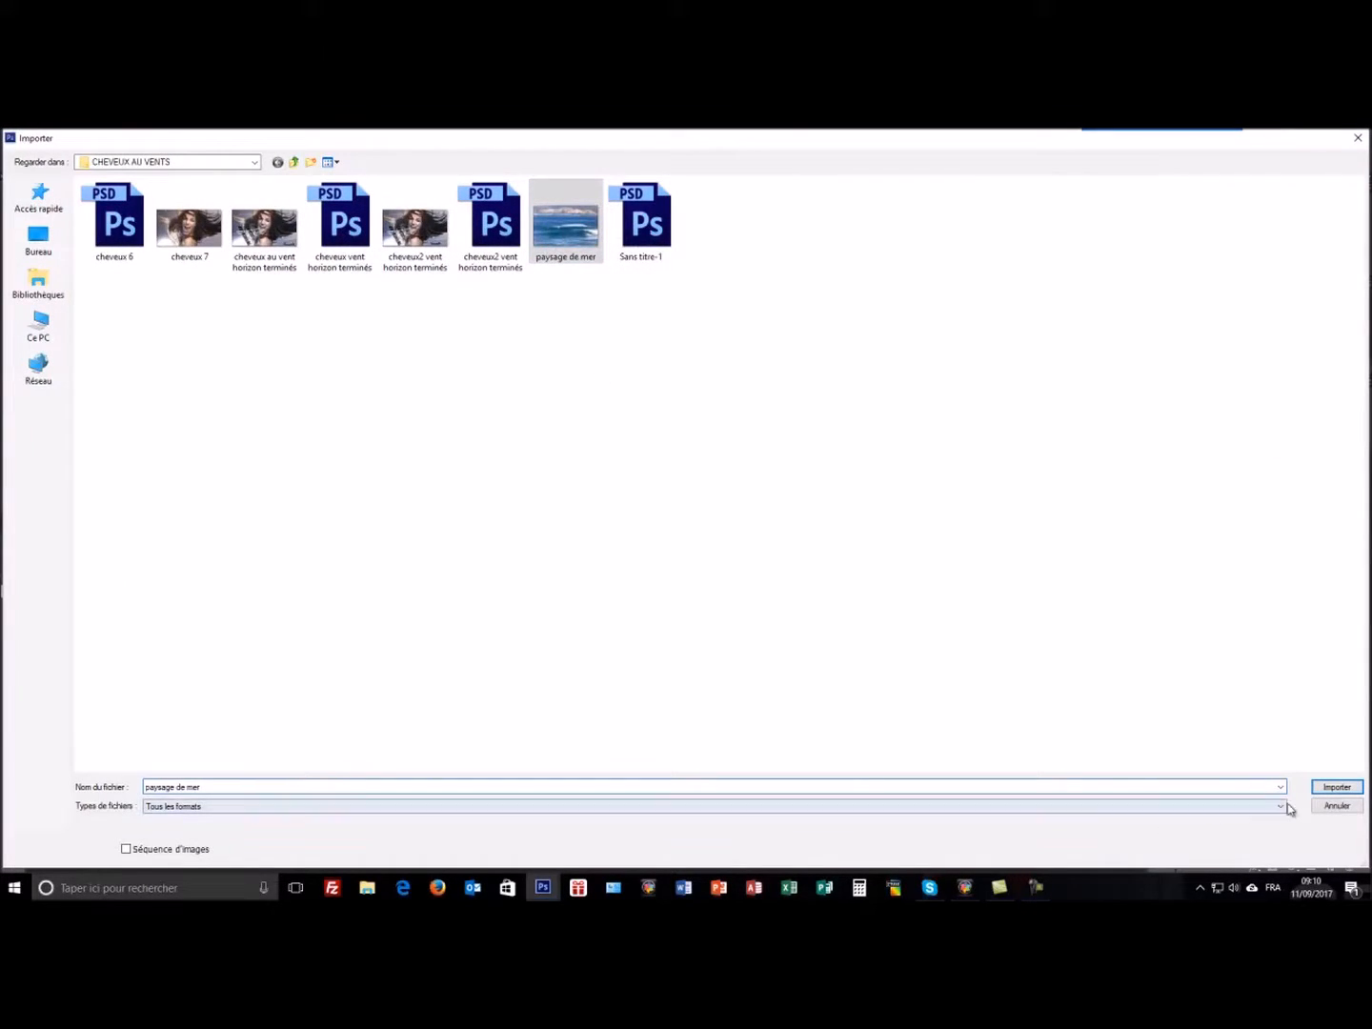
left_click(1337, 787)
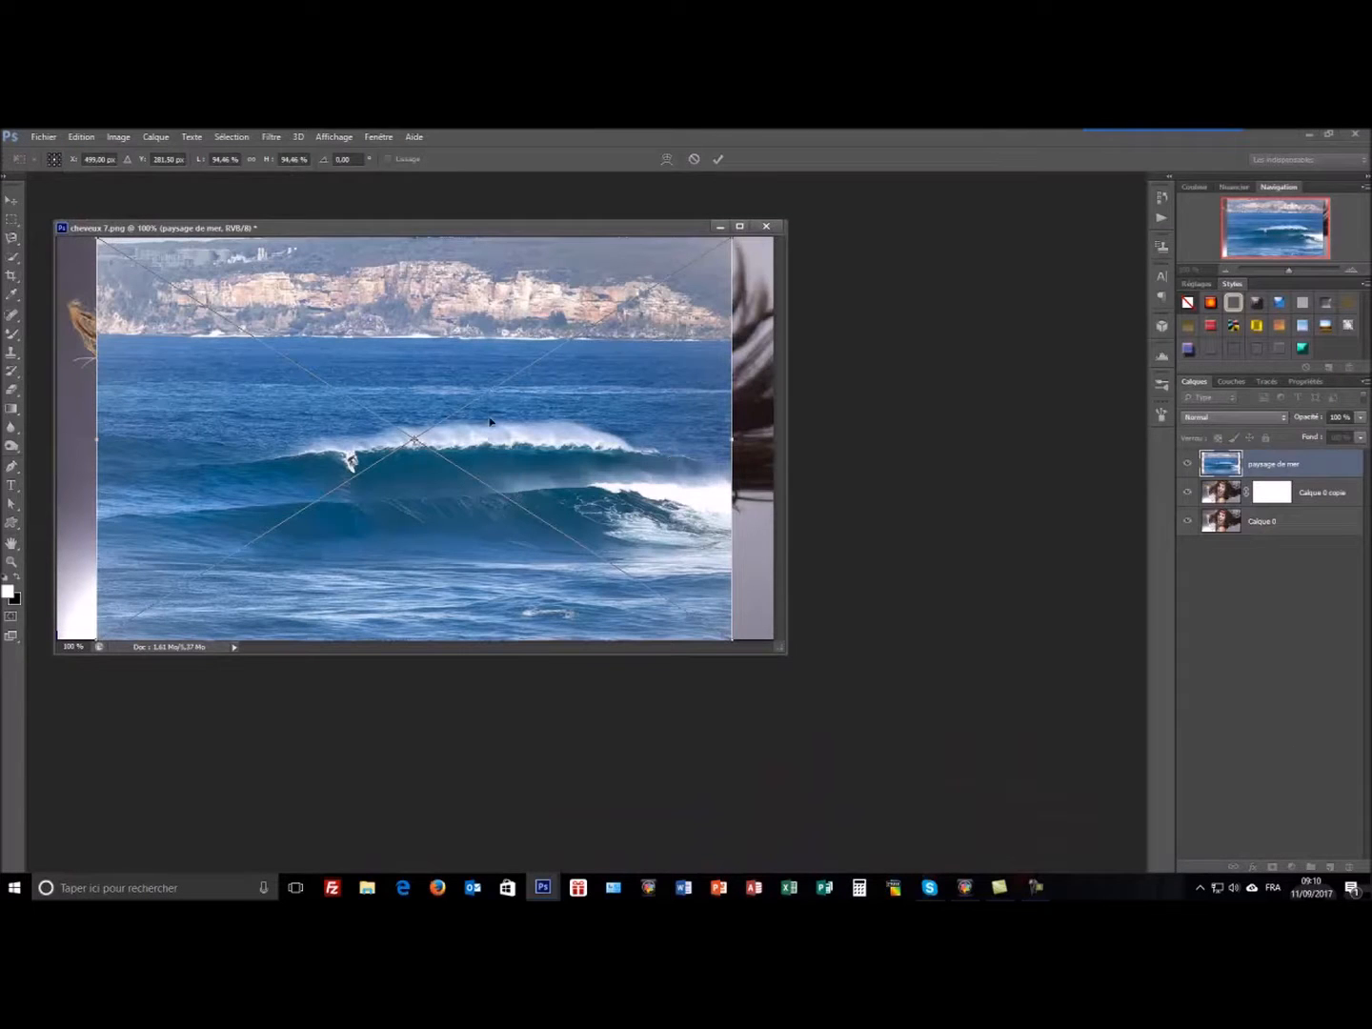
left_click_drag(93, 439, 56, 439)
left_click_drag(730, 439, 767, 438)
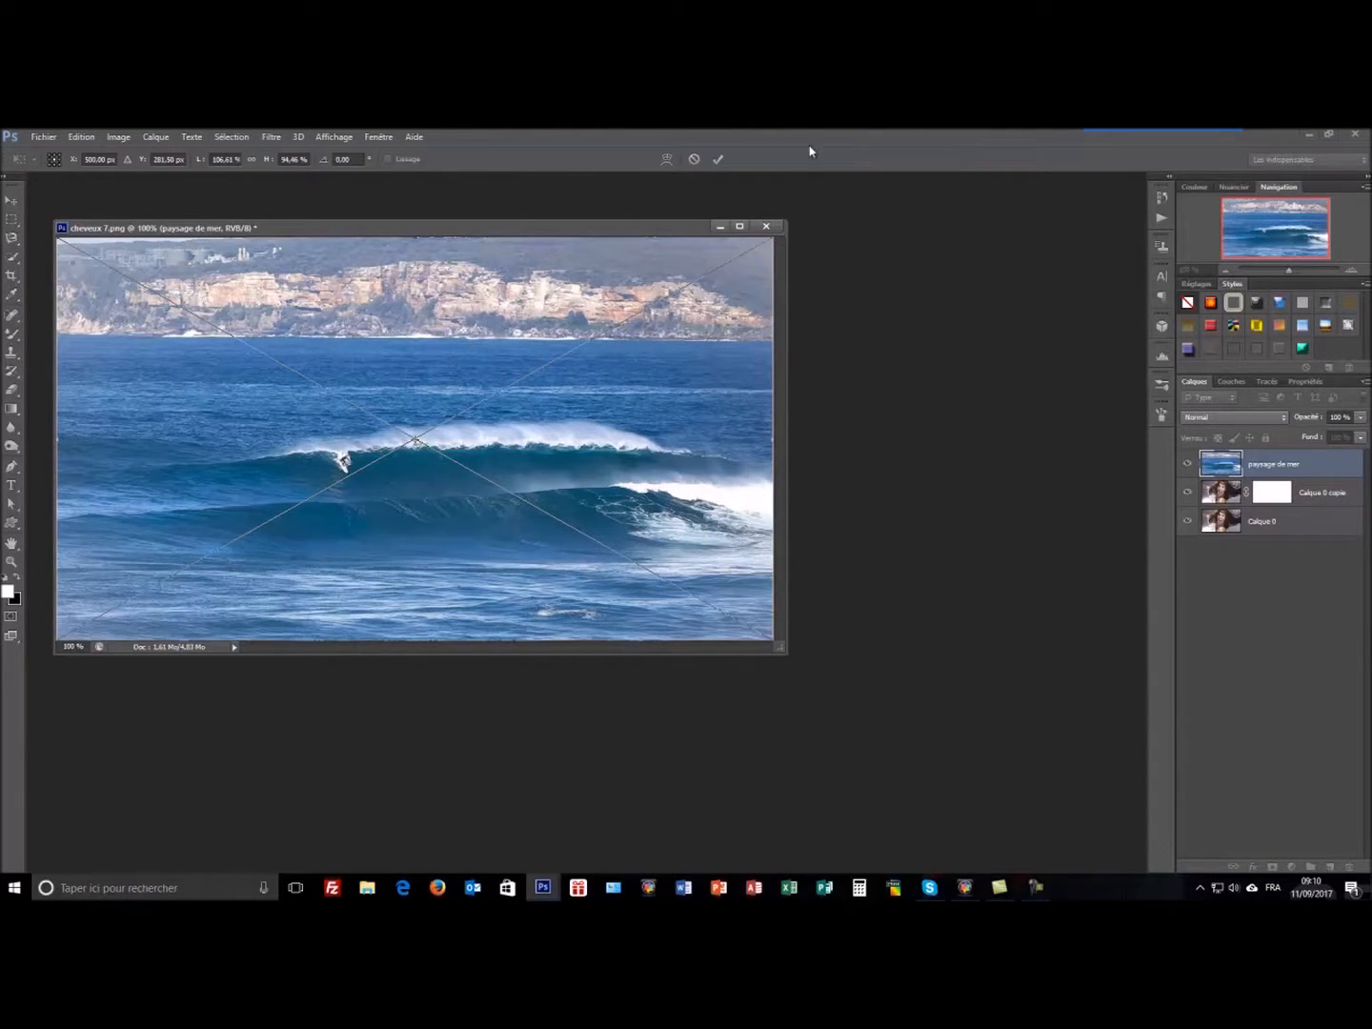
left_click(718, 159)
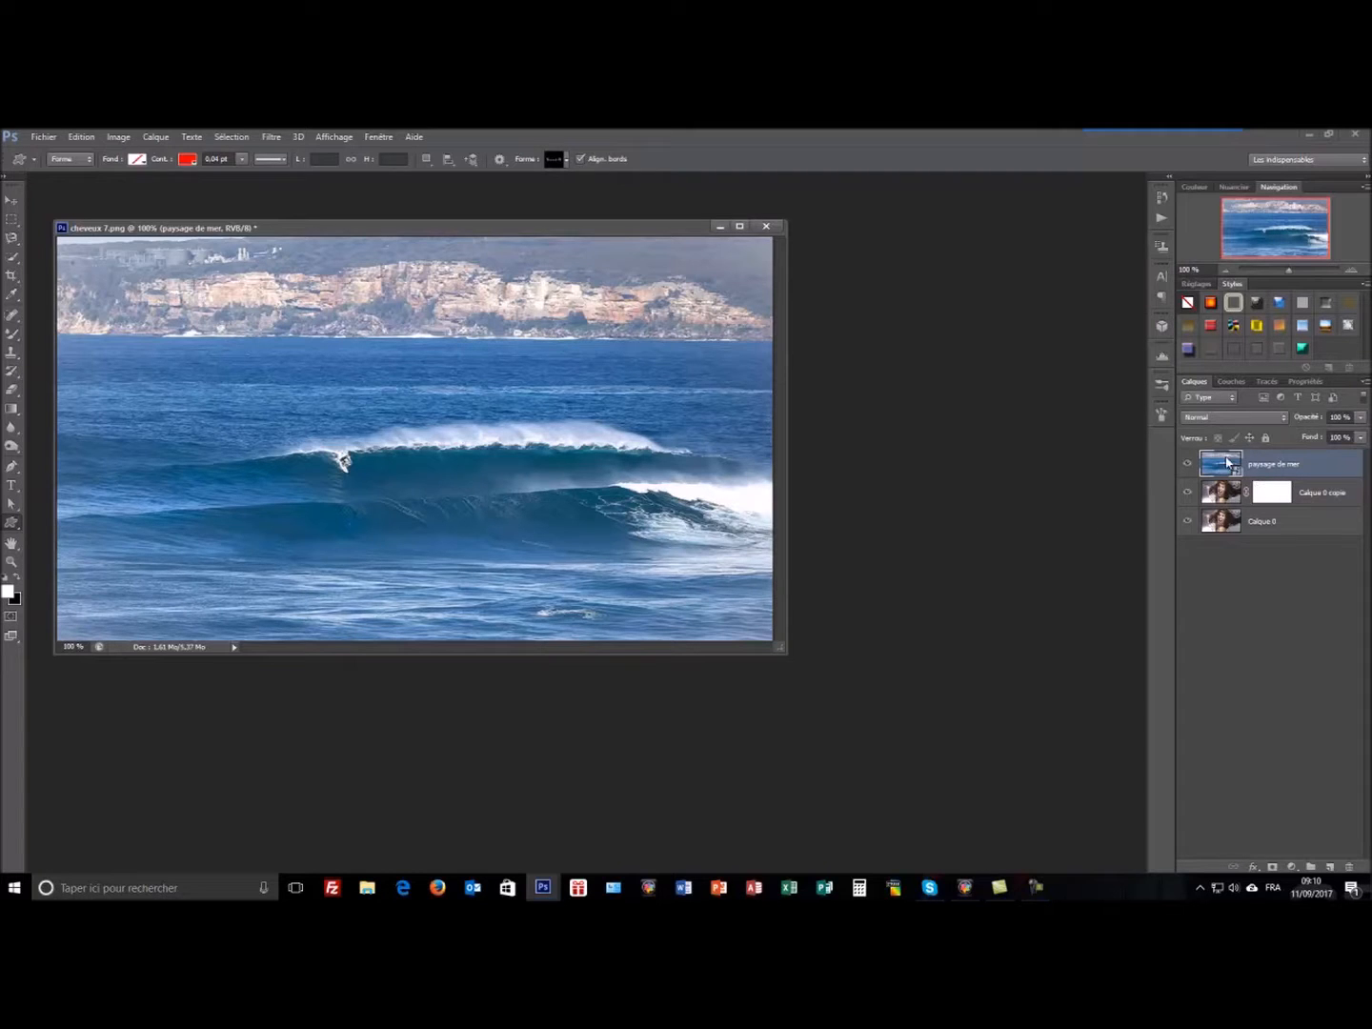
Step: Set the paysage de mer layer's blending mode to Incrustation
left_click(1282, 418)
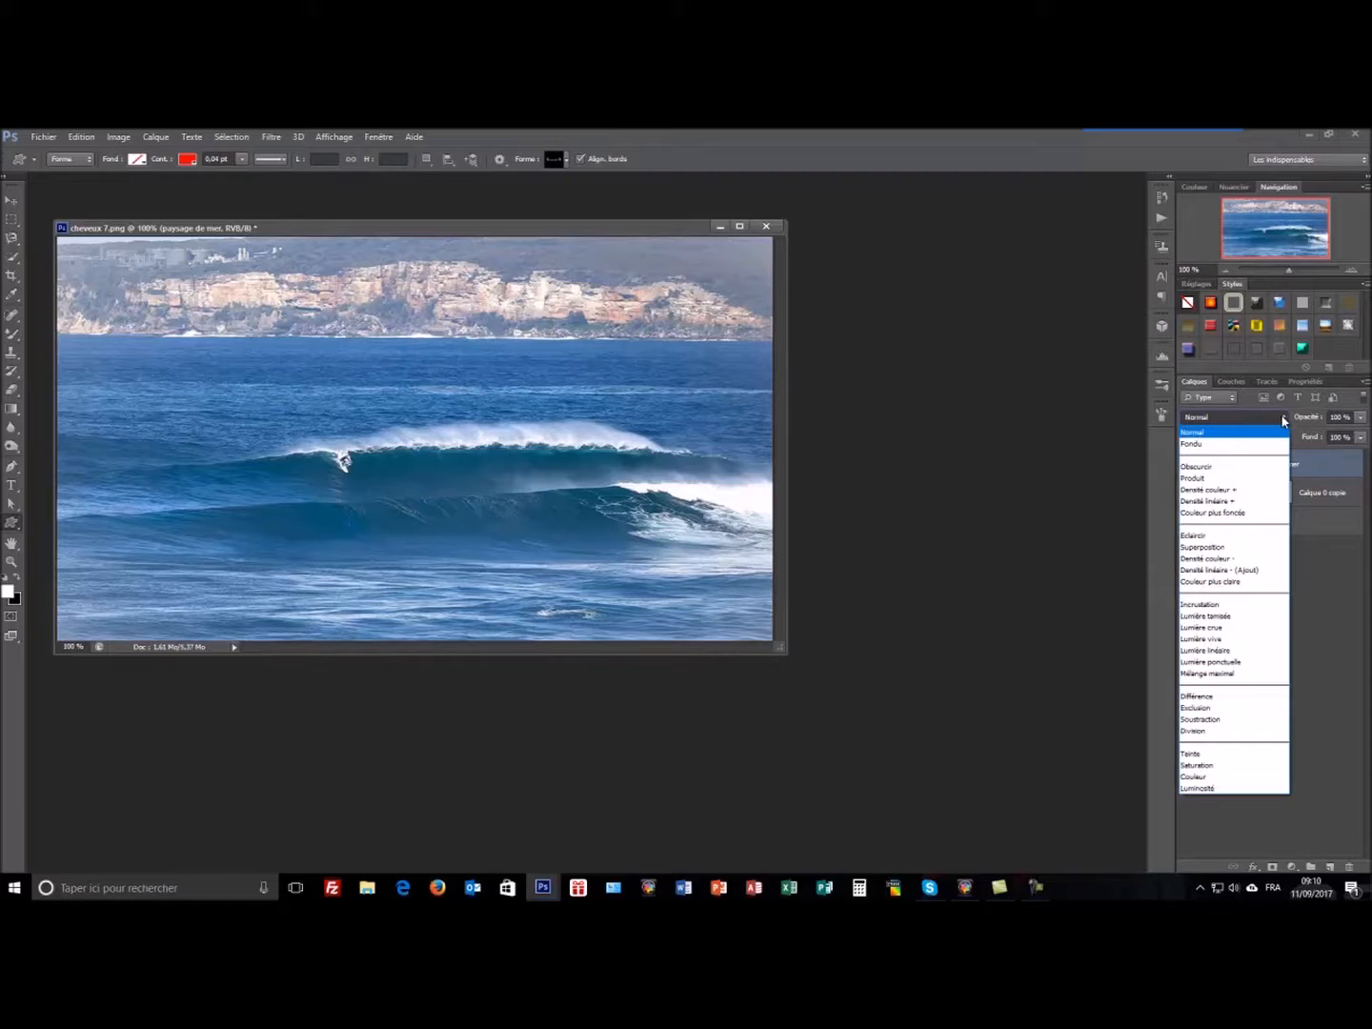
left_click(1200, 605)
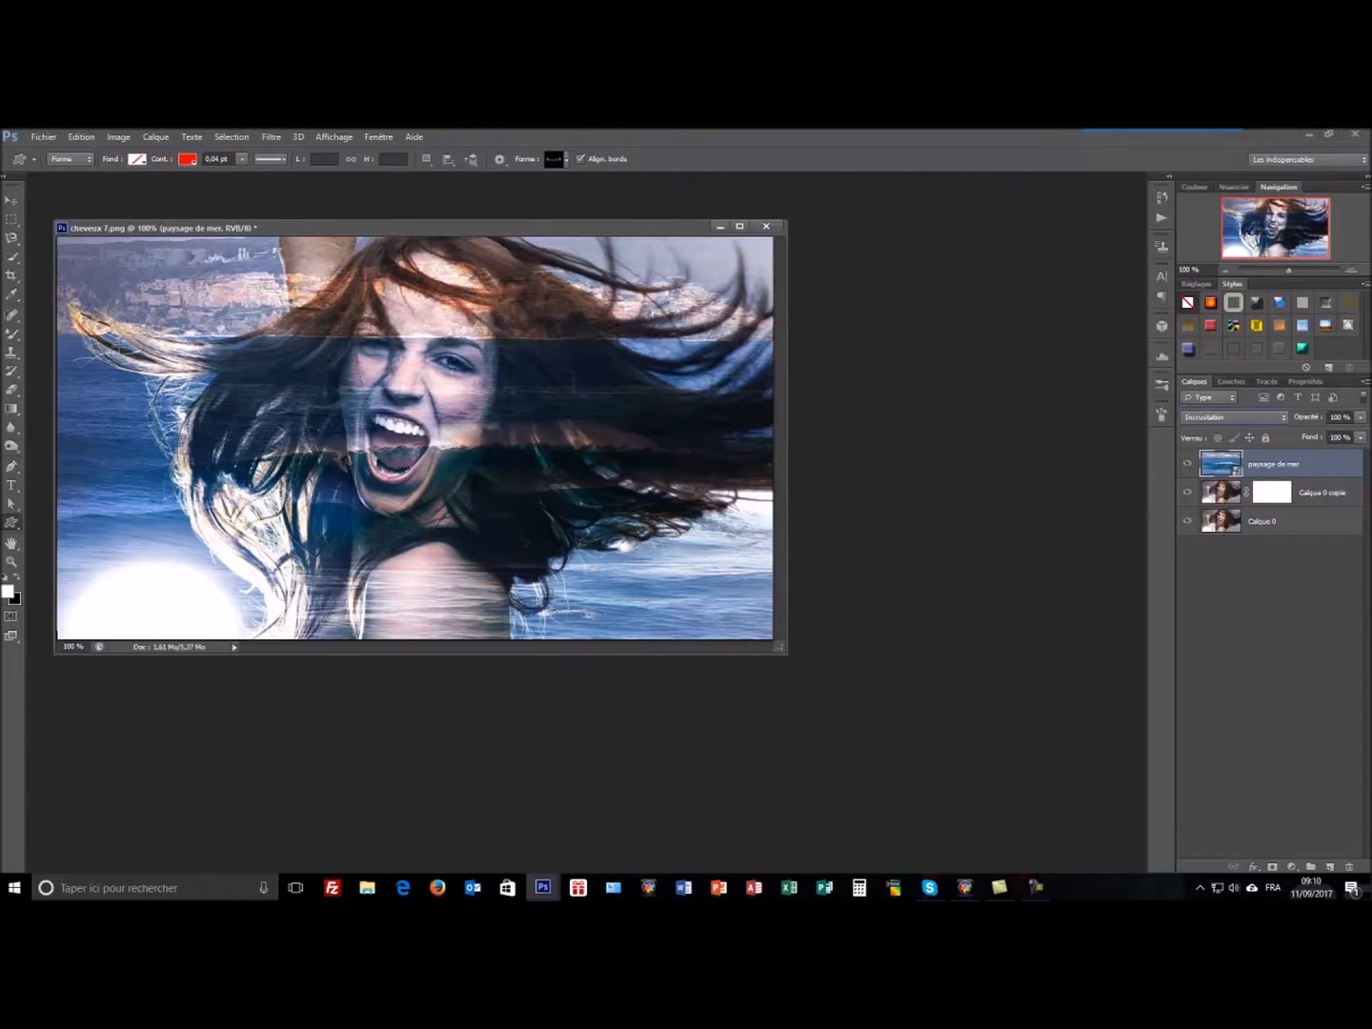
Step: Choose the Eraser tool, convert the paysage de mer layer to a smart object and rasterize it so it can be erased
left_click(11, 393)
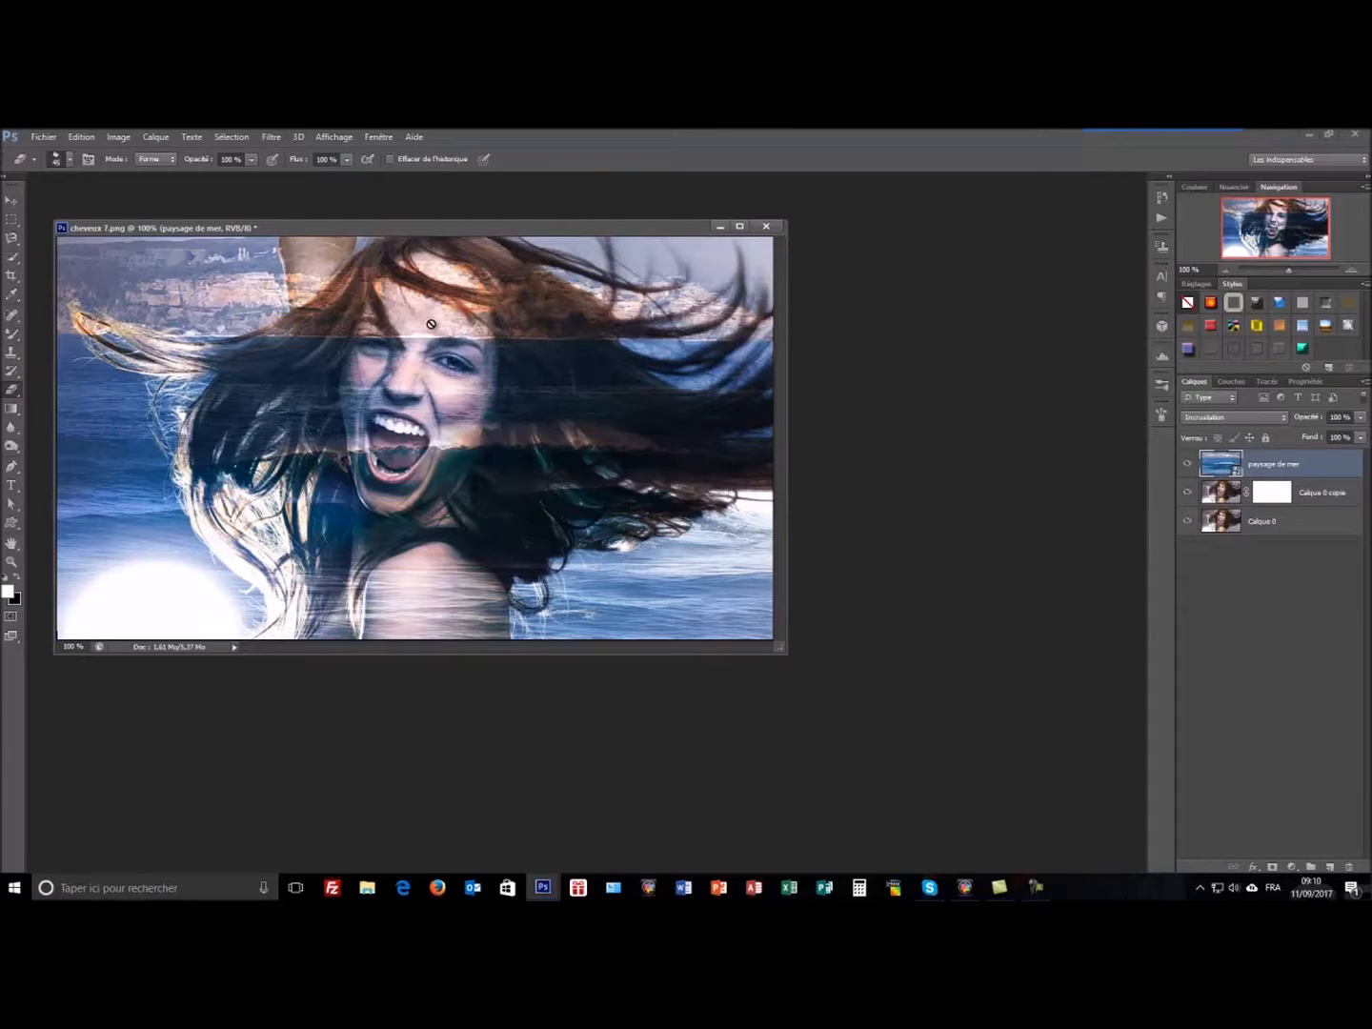
right_click(1226, 466)
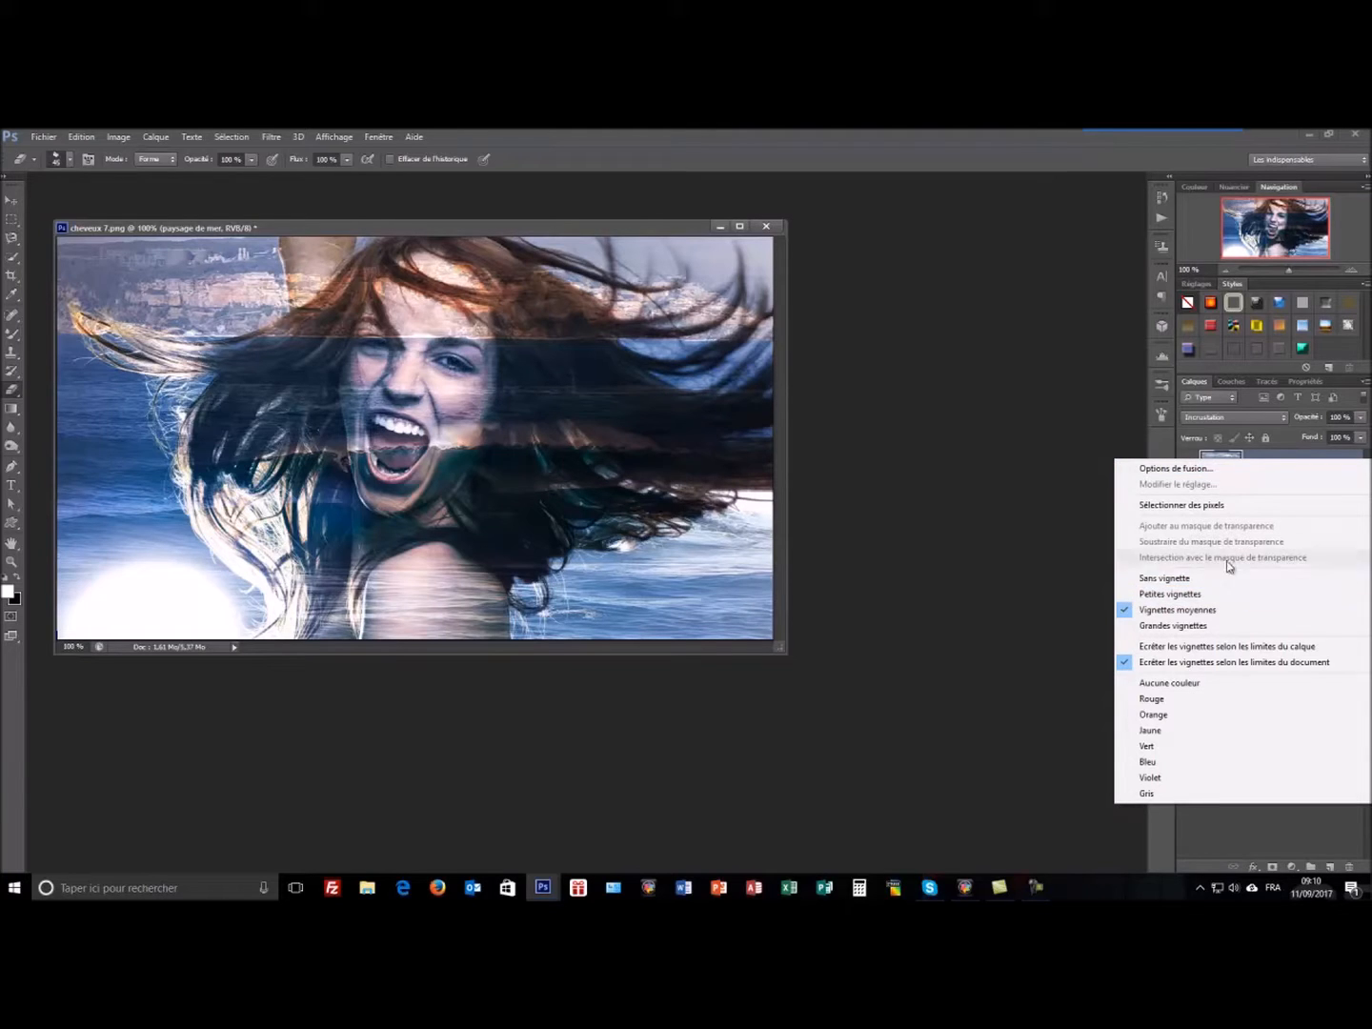
left_click(1330, 461)
right_click(1330, 462)
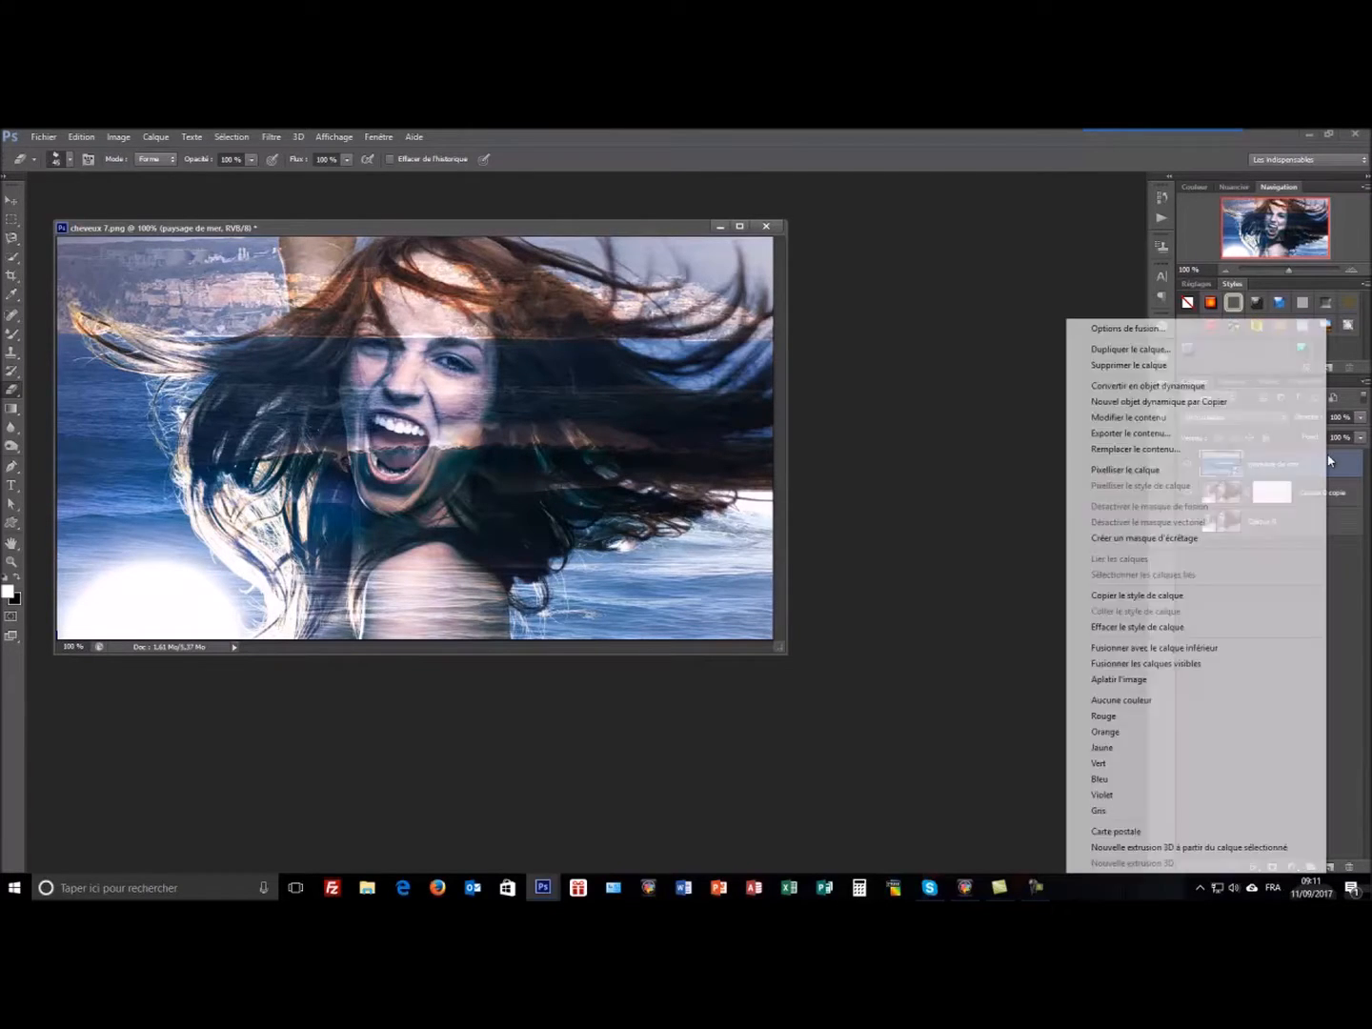
left_click(1206, 390)
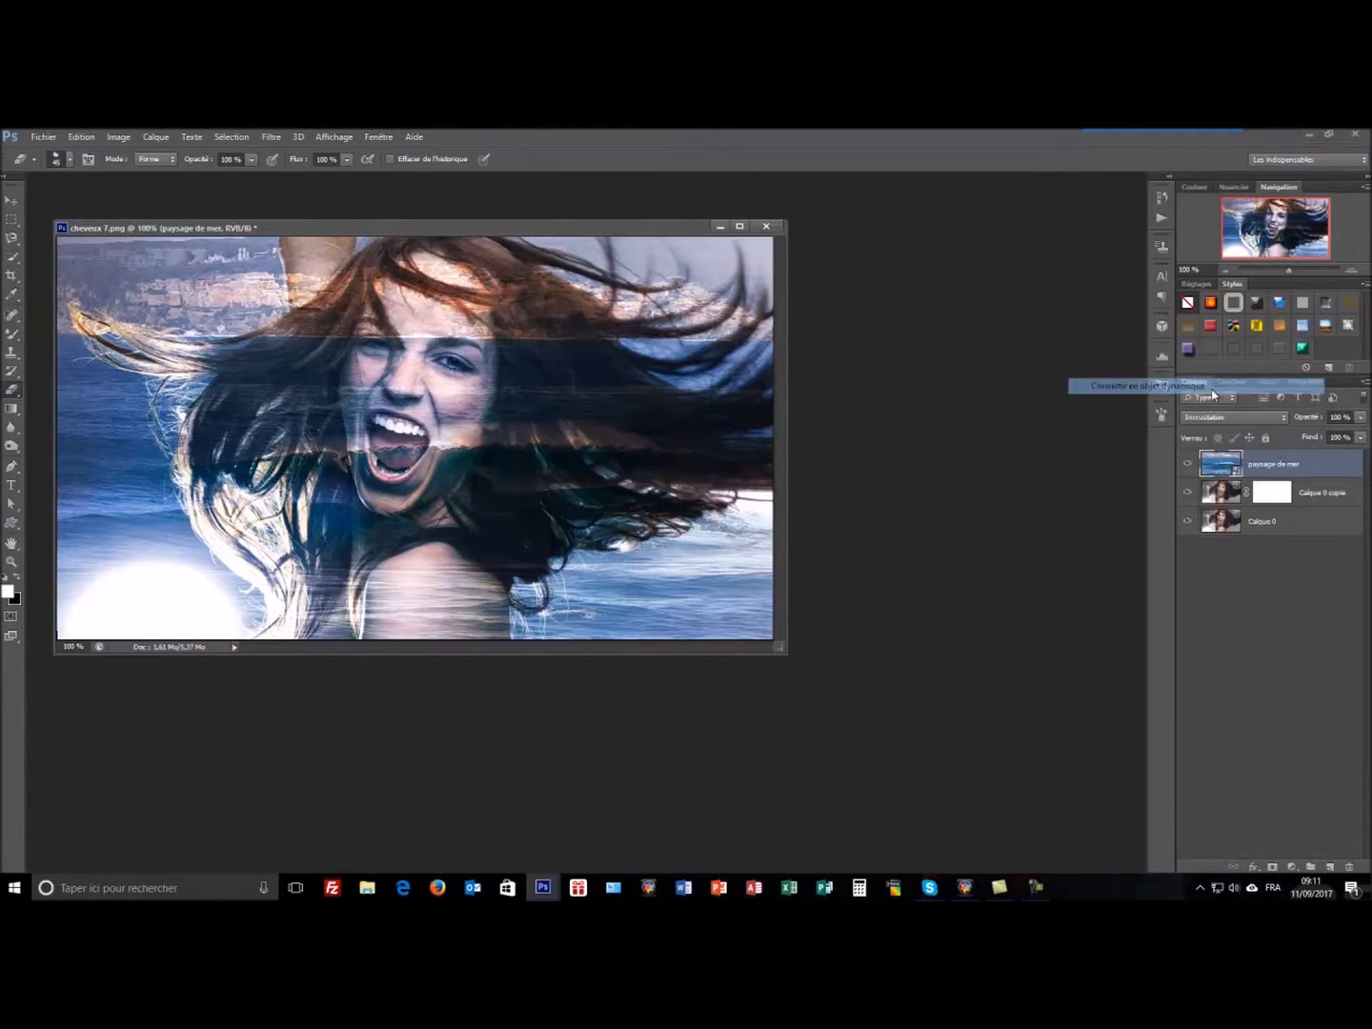
right_click(1273, 462)
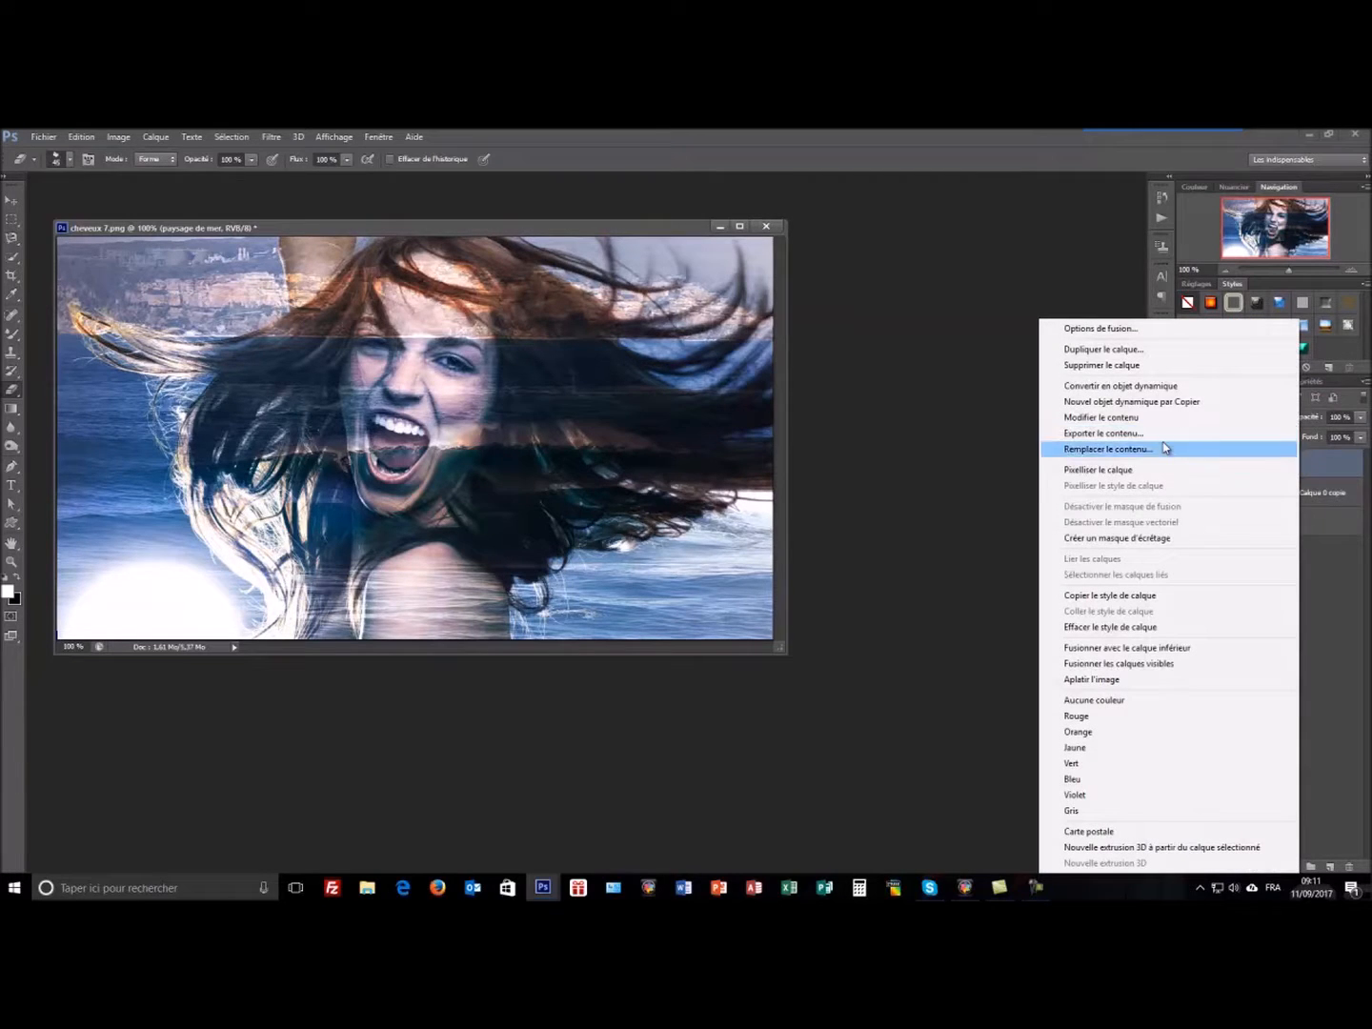
left_click(1236, 469)
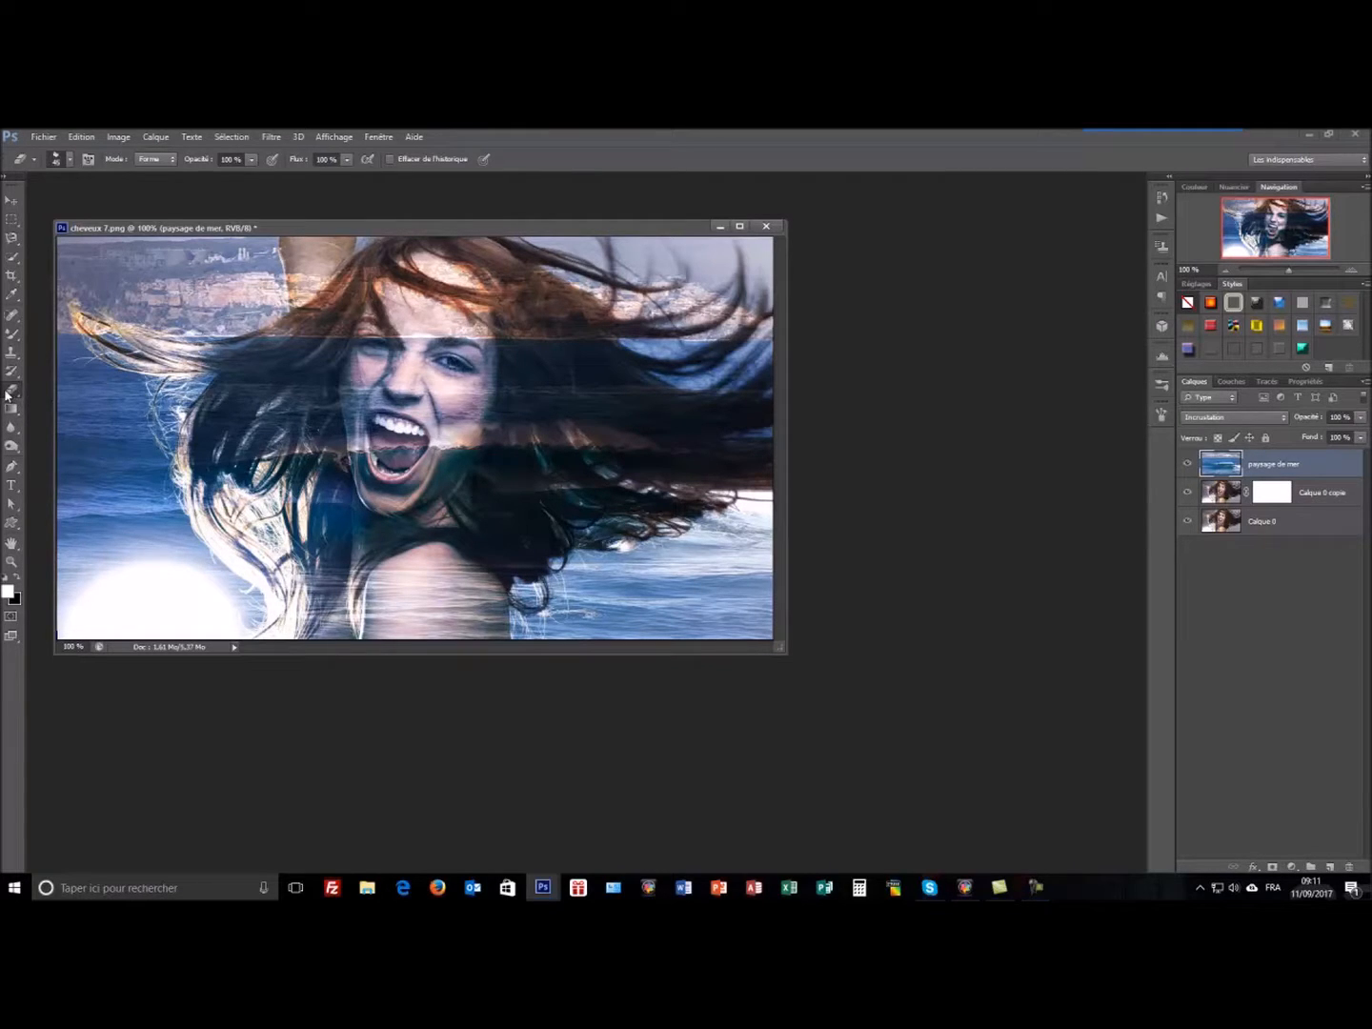
Step: Erase the sea overlay from the woman's face, hair and shoulders, reducing the eraser size to 15 for the neck and finer hair areas
mouse_move(459, 331)
left_mouse_down()
mouse_move(414, 330)
mouse_move(374, 374)
mouse_move(324, 381)
mouse_move(333, 335)
mouse_move(220, 357)
mouse_move(123, 347)
mouse_move(81, 327)
mouse_move(205, 376)
mouse_move(177, 381)
mouse_move(196, 425)
mouse_move(186, 466)
mouse_move(207, 471)
mouse_move(222, 411)
mouse_move(246, 519)
mouse_move(298, 515)
mouse_move(252, 469)
mouse_move(295, 566)
mouse_move(276, 530)
mouse_move(291, 624)
mouse_move(232, 557)
mouse_move(258, 453)
mouse_move(315, 486)
mouse_move(333, 462)
mouse_move(334, 592)
mouse_move(381, 609)
mouse_move(457, 581)
mouse_move(400, 624)
mouse_move(475, 636)
mouse_move(491, 610)
mouse_move(469, 586)
mouse_move(495, 598)
mouse_move(432, 622)
mouse_move(452, 547)
mouse_move(381, 485)
mouse_move(413, 425)
mouse_move(307, 418)
mouse_move(271, 448)
mouse_move(267, 409)
mouse_move(217, 398)
mouse_move(286, 473)
mouse_move(385, 437)
mouse_move(361, 512)
mouse_move(481, 378)
mouse_move(497, 386)
mouse_move(444, 482)
mouse_move(451, 384)
mouse_move(474, 320)
mouse_move(381, 287)
mouse_move(382, 269)
mouse_move(289, 323)
mouse_move(257, 347)
mouse_move(498, 280)
mouse_move(586, 314)
mouse_move(502, 270)
mouse_move(534, 402)
mouse_move(647, 381)
mouse_move(603, 424)
mouse_move(529, 459)
mouse_move(583, 455)
mouse_move(505, 499)
mouse_move(450, 505)
mouse_move(304, 253)
mouse_move(303, 300)
mouse_move(293, 246)
mouse_move(345, 246)
mouse_move(329, 321)
mouse_move(556, 488)
mouse_move(567, 525)
mouse_move(591, 529)
mouse_move(598, 497)
mouse_move(683, 505)
mouse_move(667, 497)
mouse_move(749, 461)
mouse_move(586, 445)
mouse_move(749, 398)
mouse_move(628, 419)
mouse_move(614, 500)
mouse_move(626, 524)
mouse_move(528, 573)
mouse_move(539, 565)
left_mouse_up()
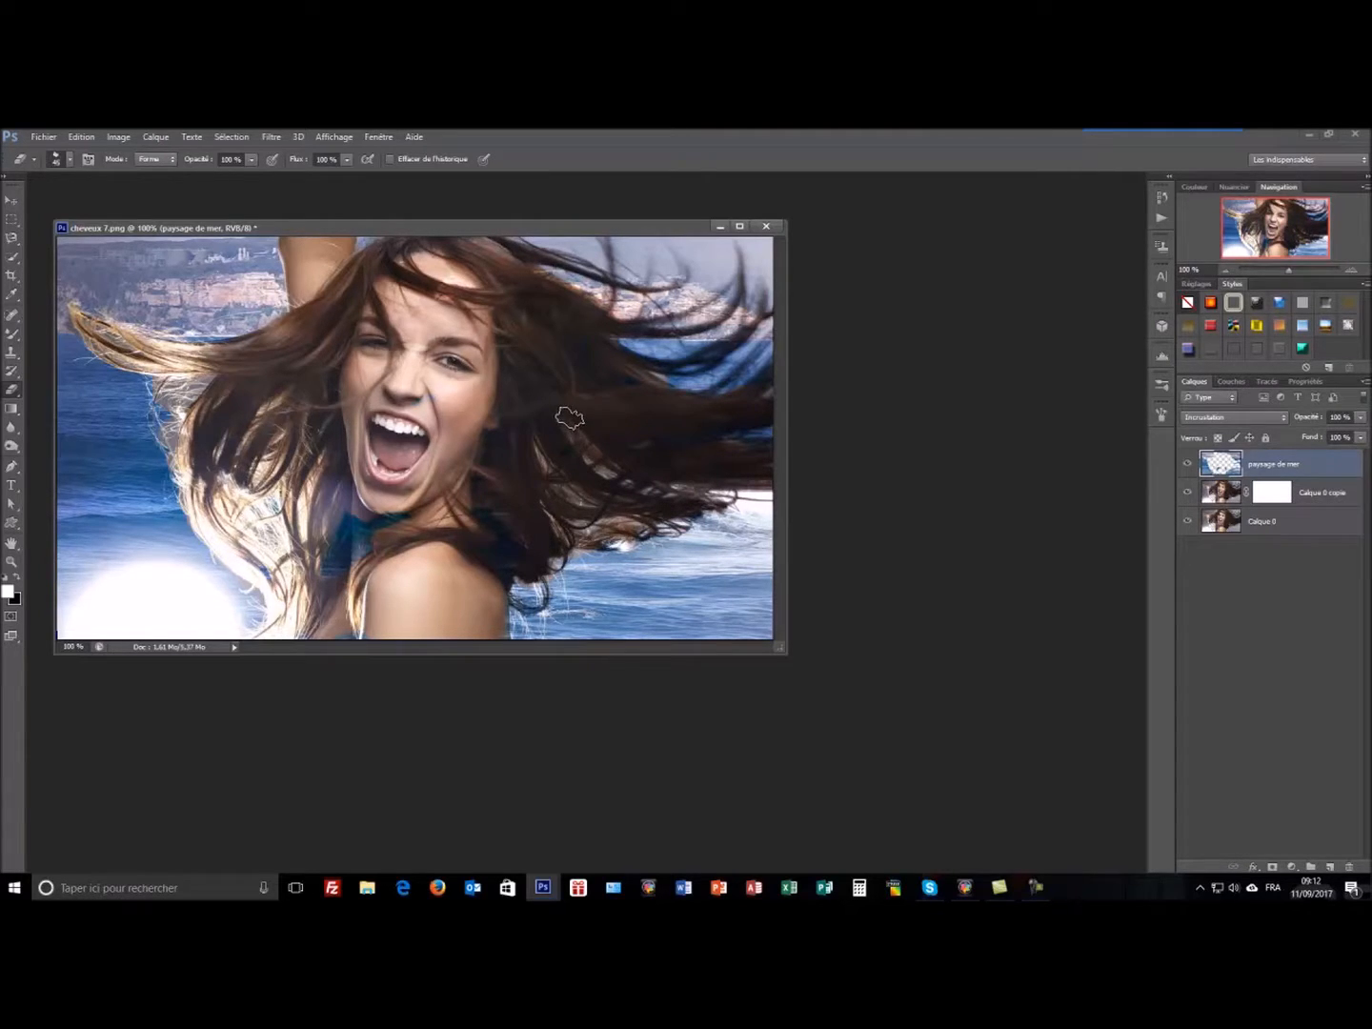
key("bracketleft")
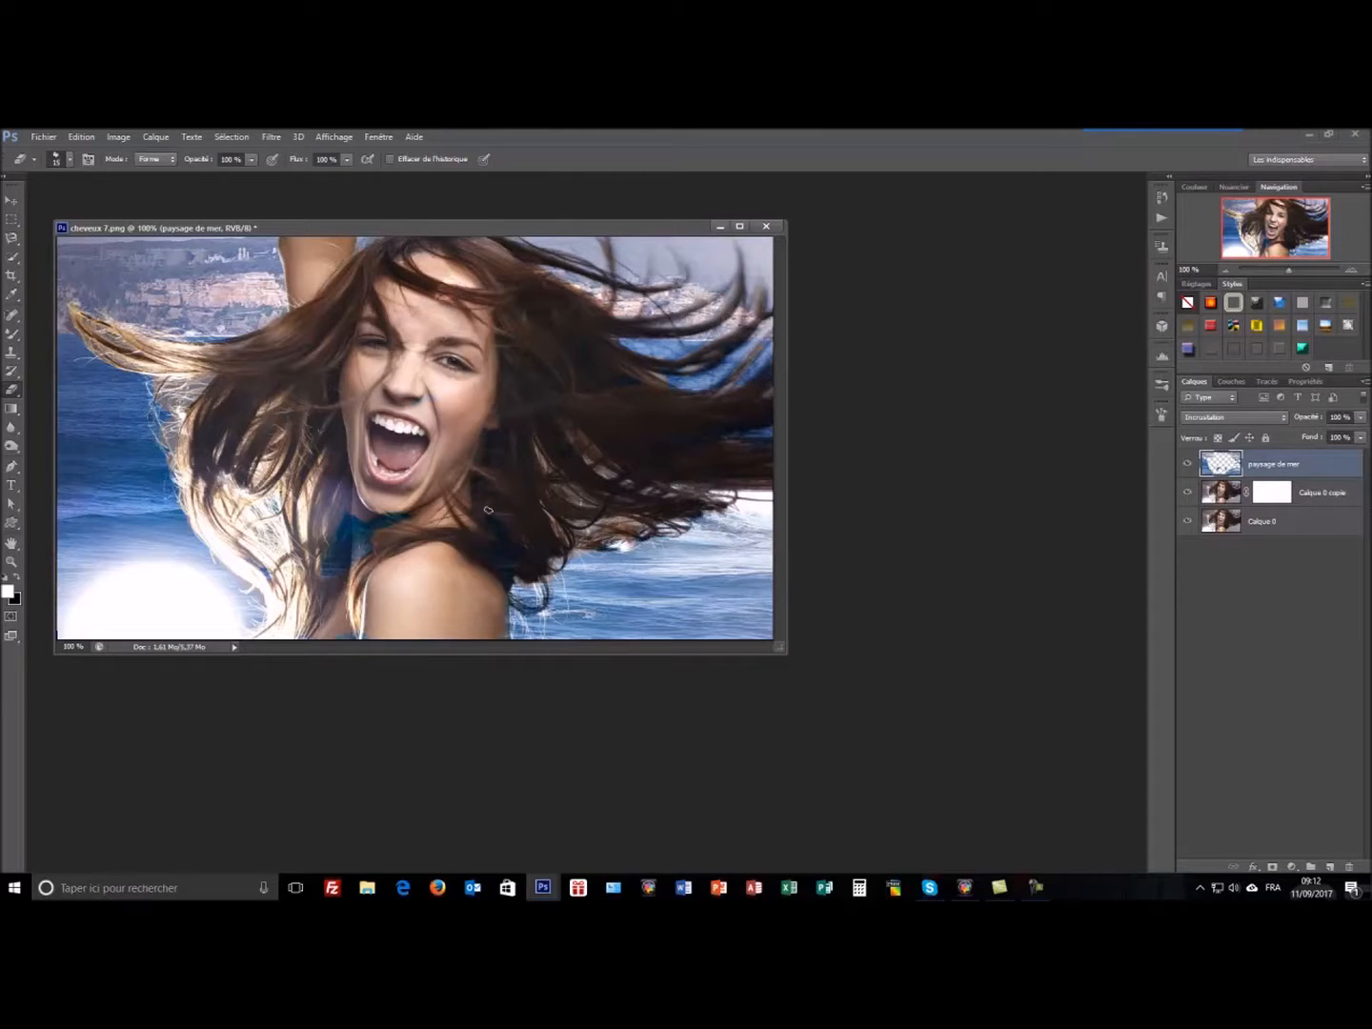
mouse_move(386, 527)
left_mouse_down()
mouse_move(385, 514)
mouse_move(337, 528)
mouse_move(355, 546)
mouse_move(319, 572)
mouse_move(348, 551)
mouse_move(255, 570)
left_mouse_up()
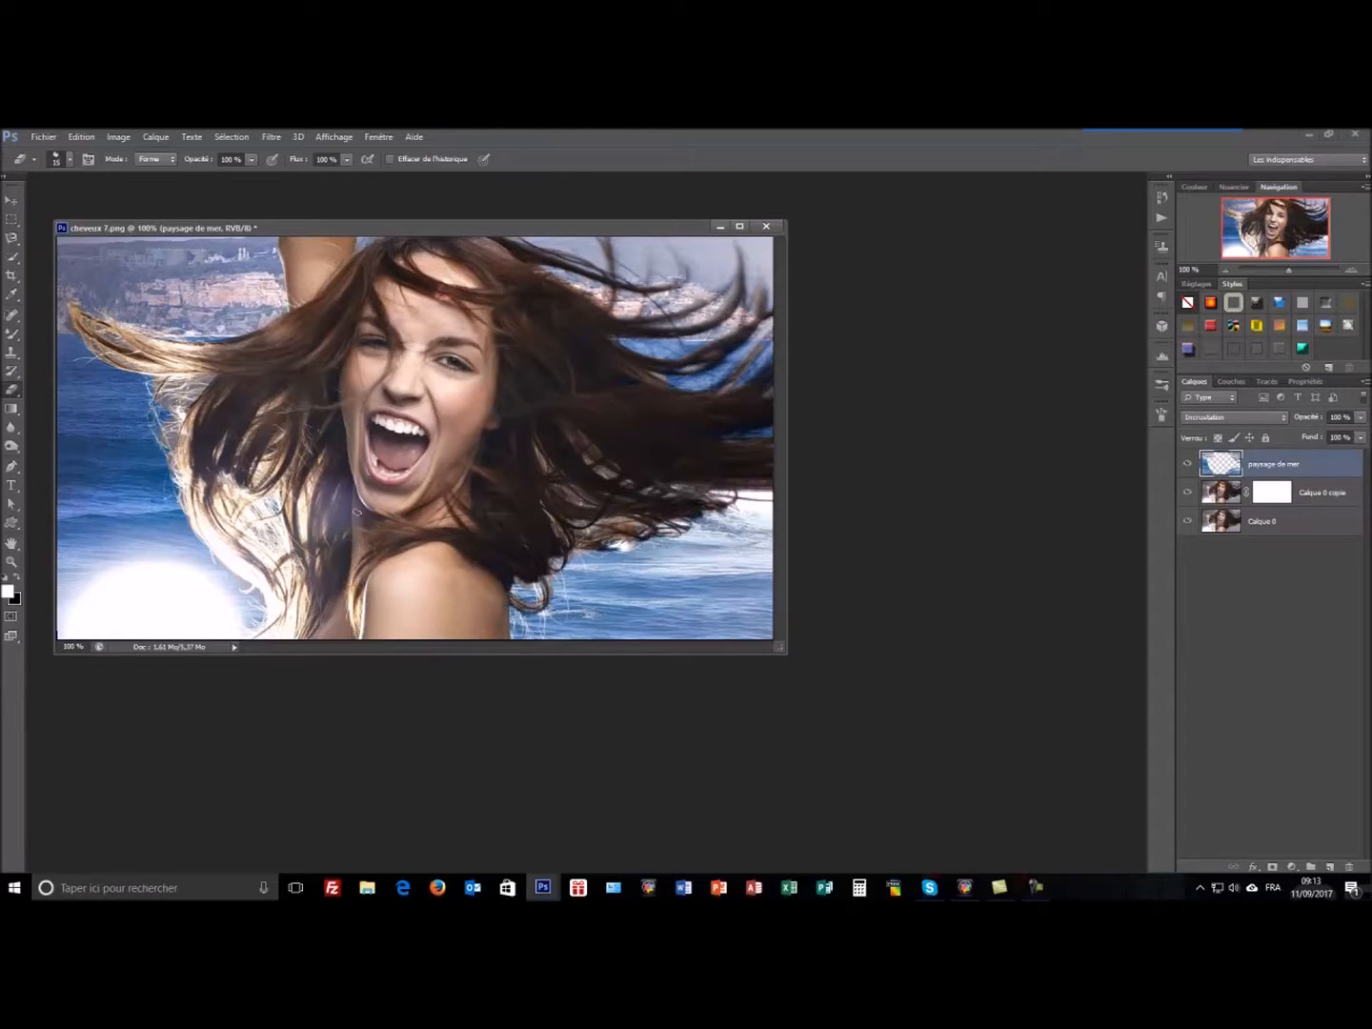
Step: Merge all visible layers into one and duplicate the merged Calque 0 layer
mouse_move(1163, 130)
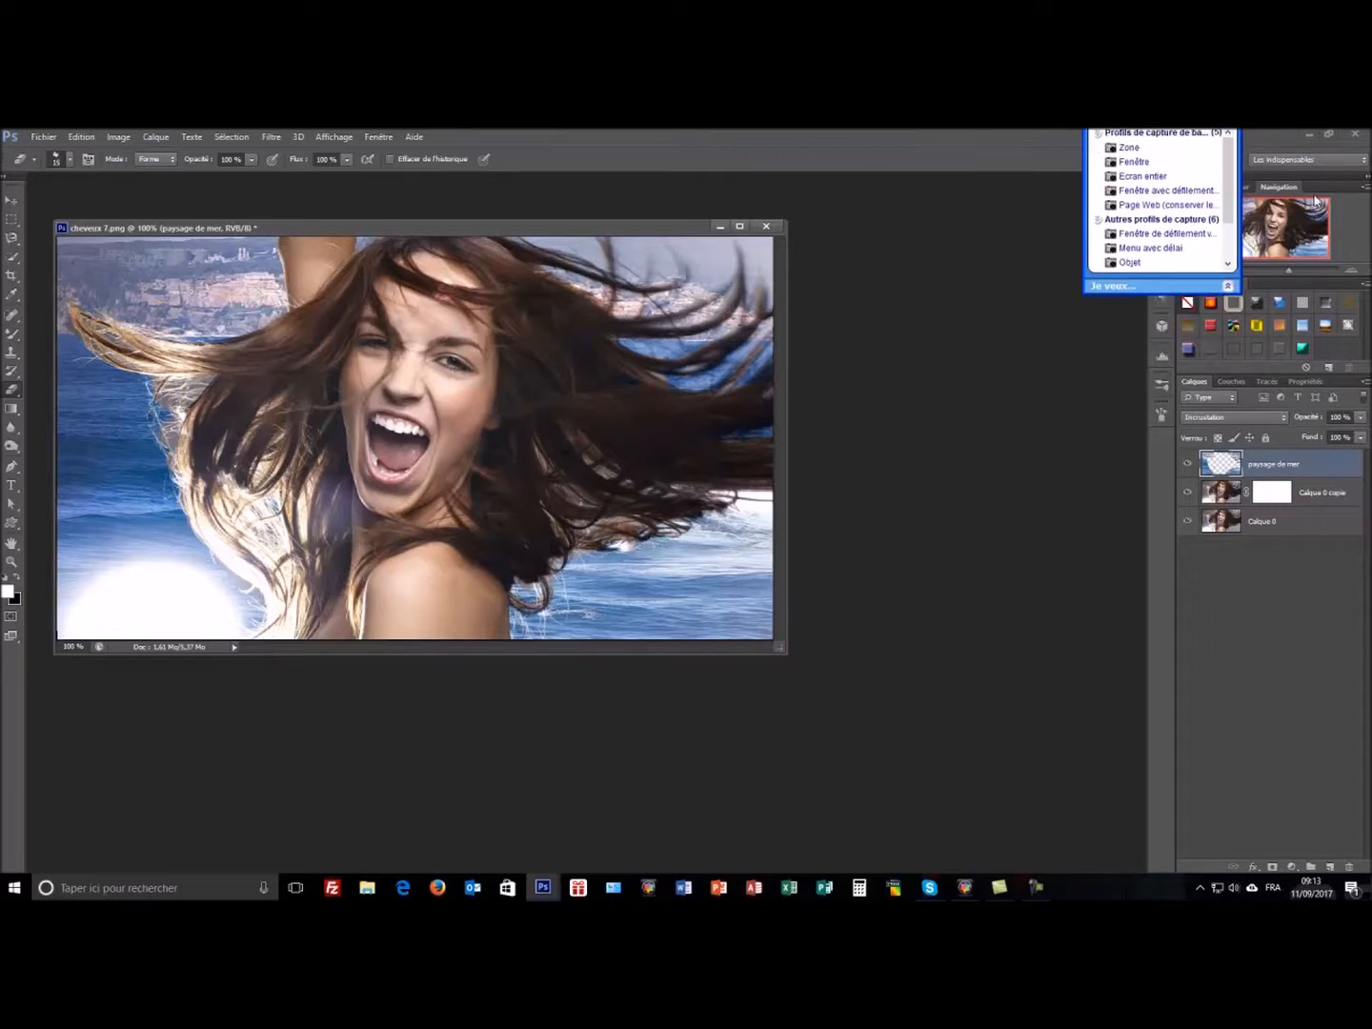
right_click(1331, 522)
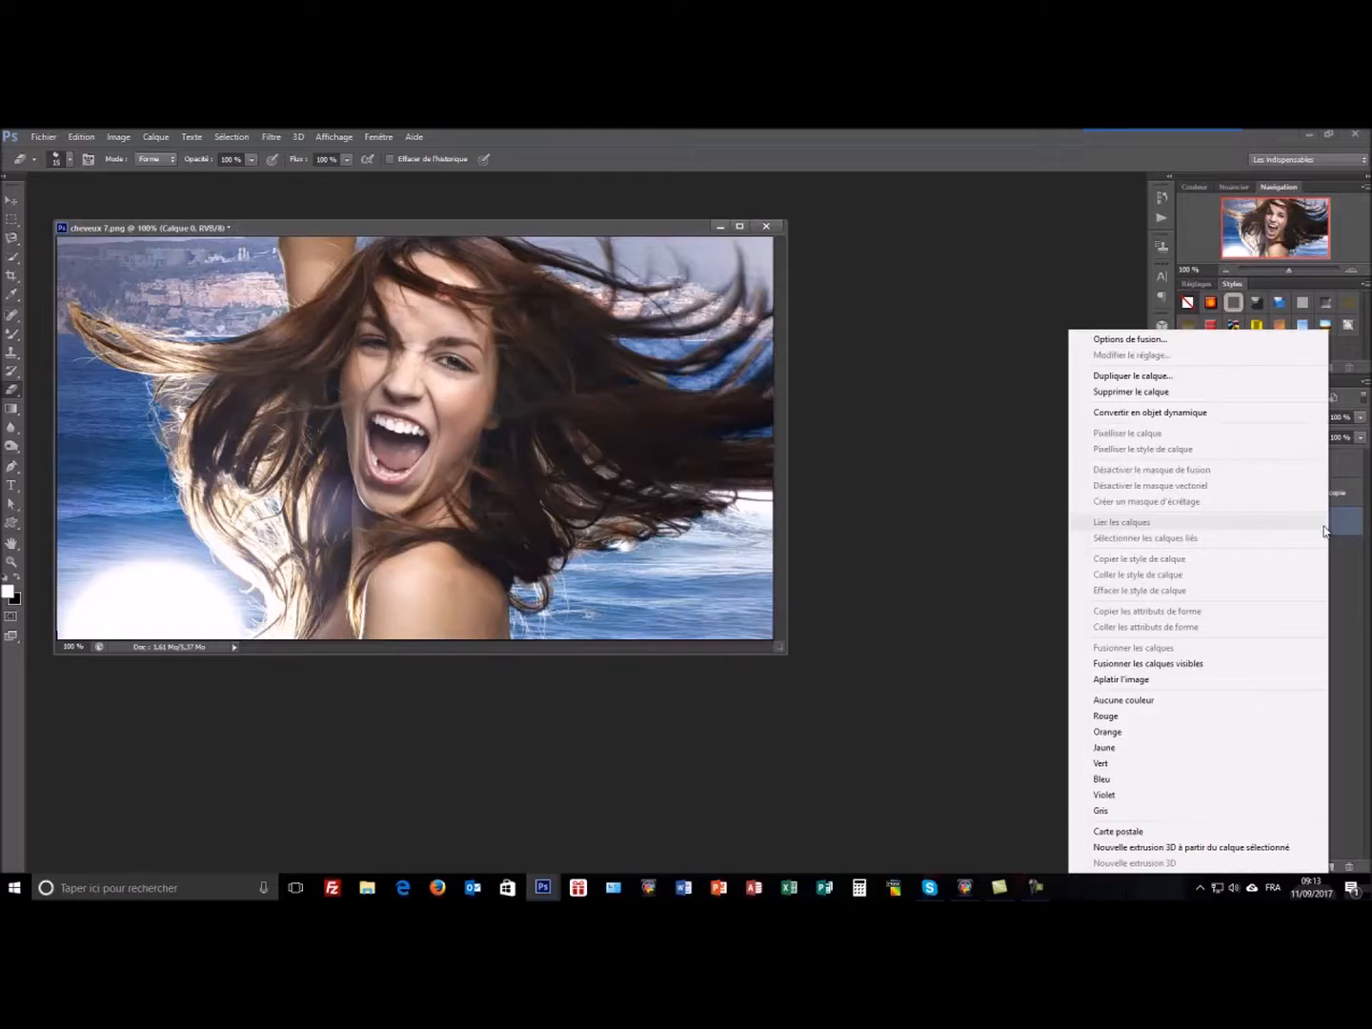
left_click(1172, 666)
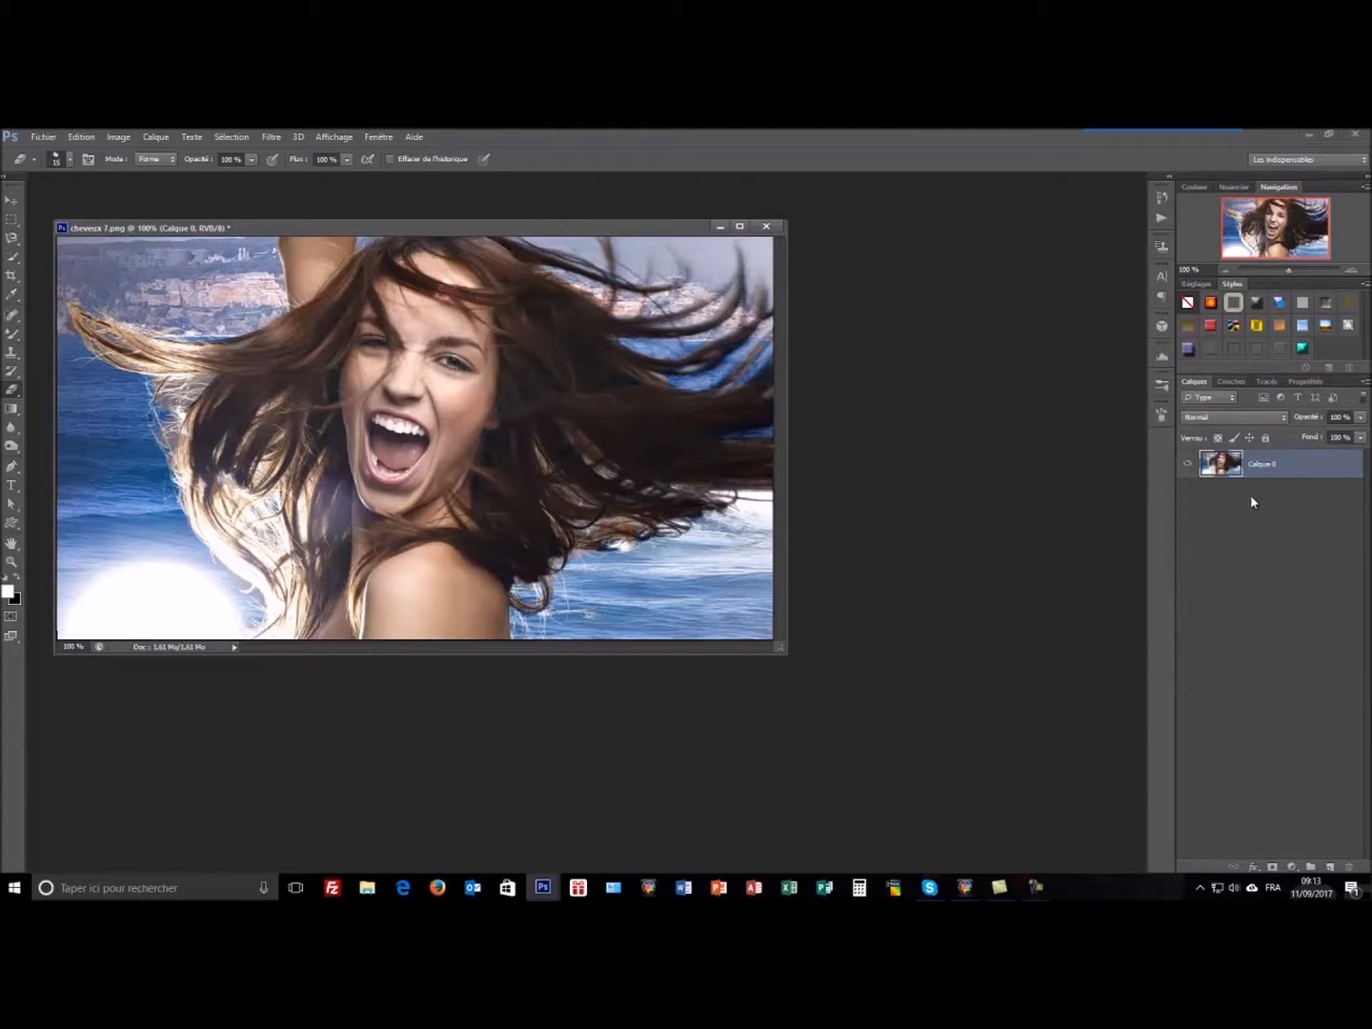
left_click_drag(1310, 465, 1331, 866)
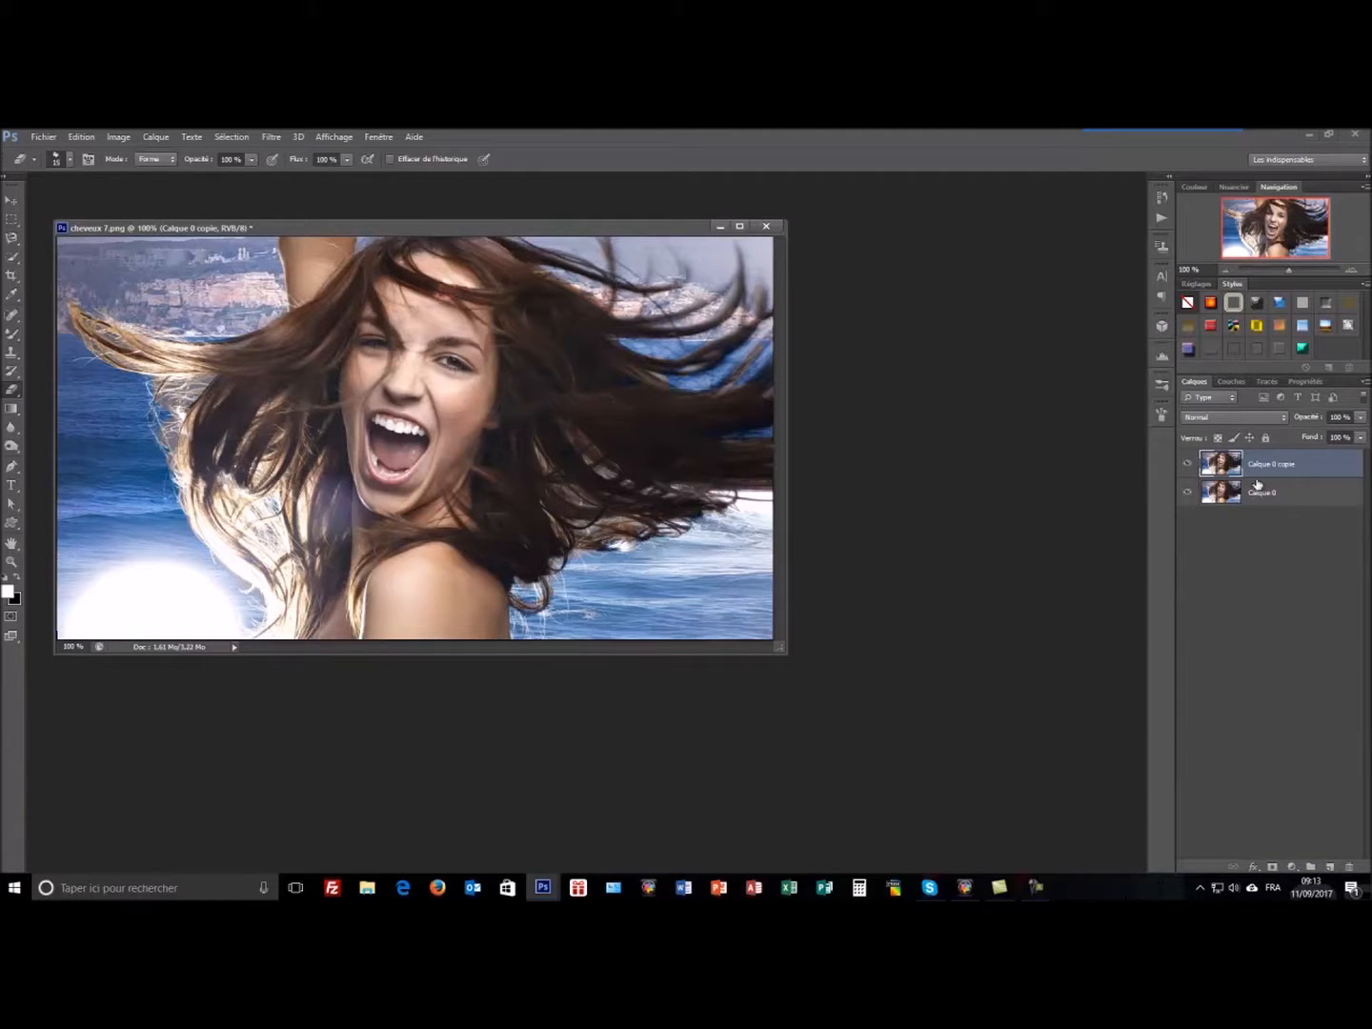
Step: Create a new blank document, 8,02 by 8,98 cm with a white background, and convert its locked background into layer Calque 0
left_click(1286, 500)
left_click(1240, 471)
left_click(48, 140)
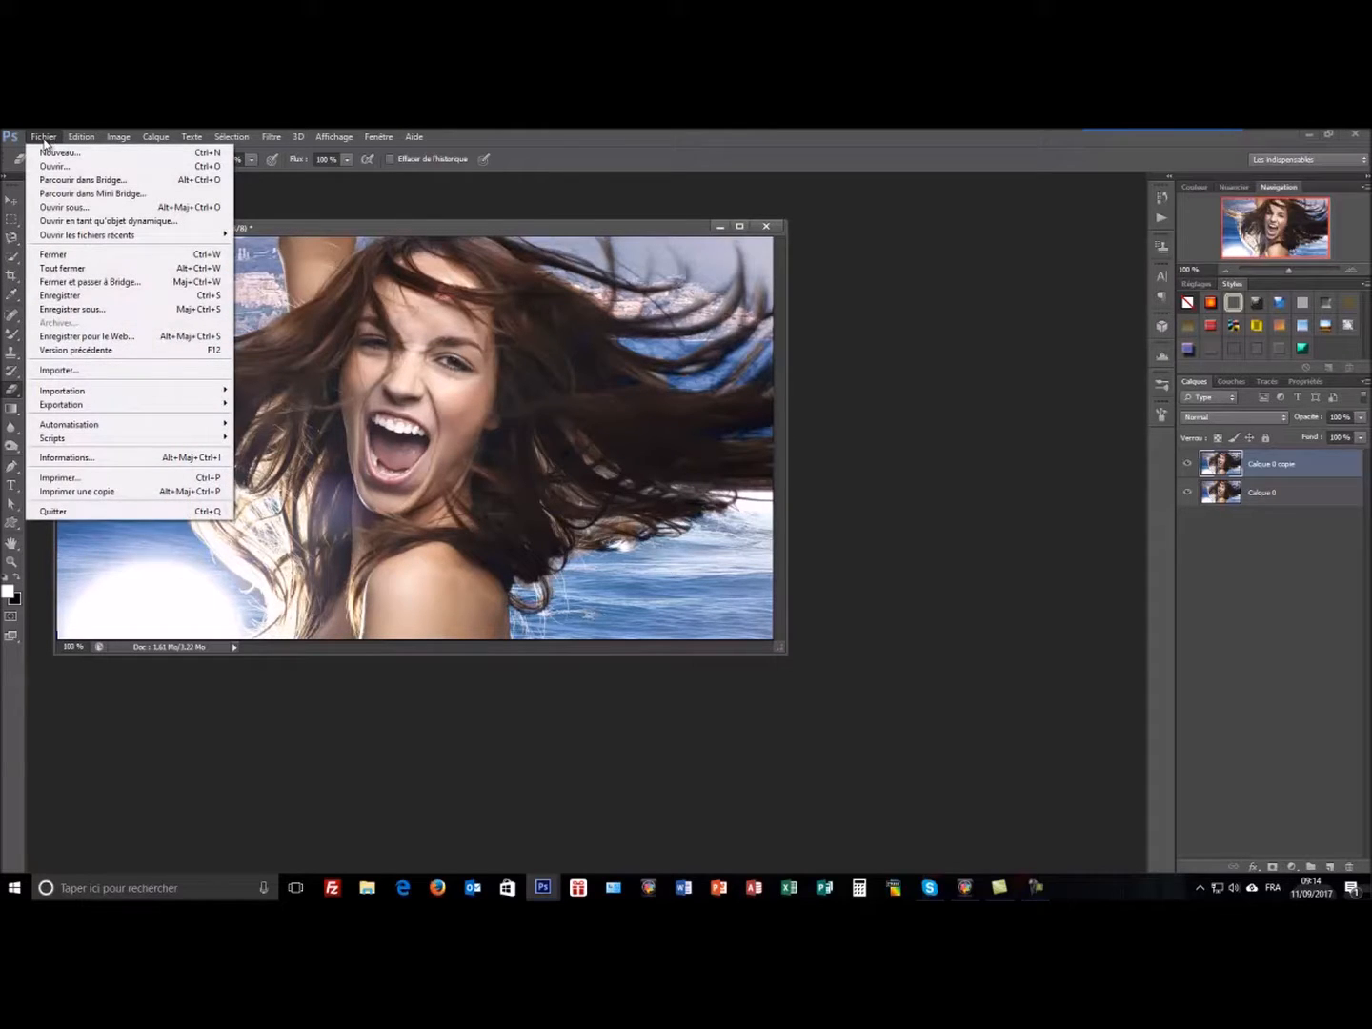
left_click(57, 152)
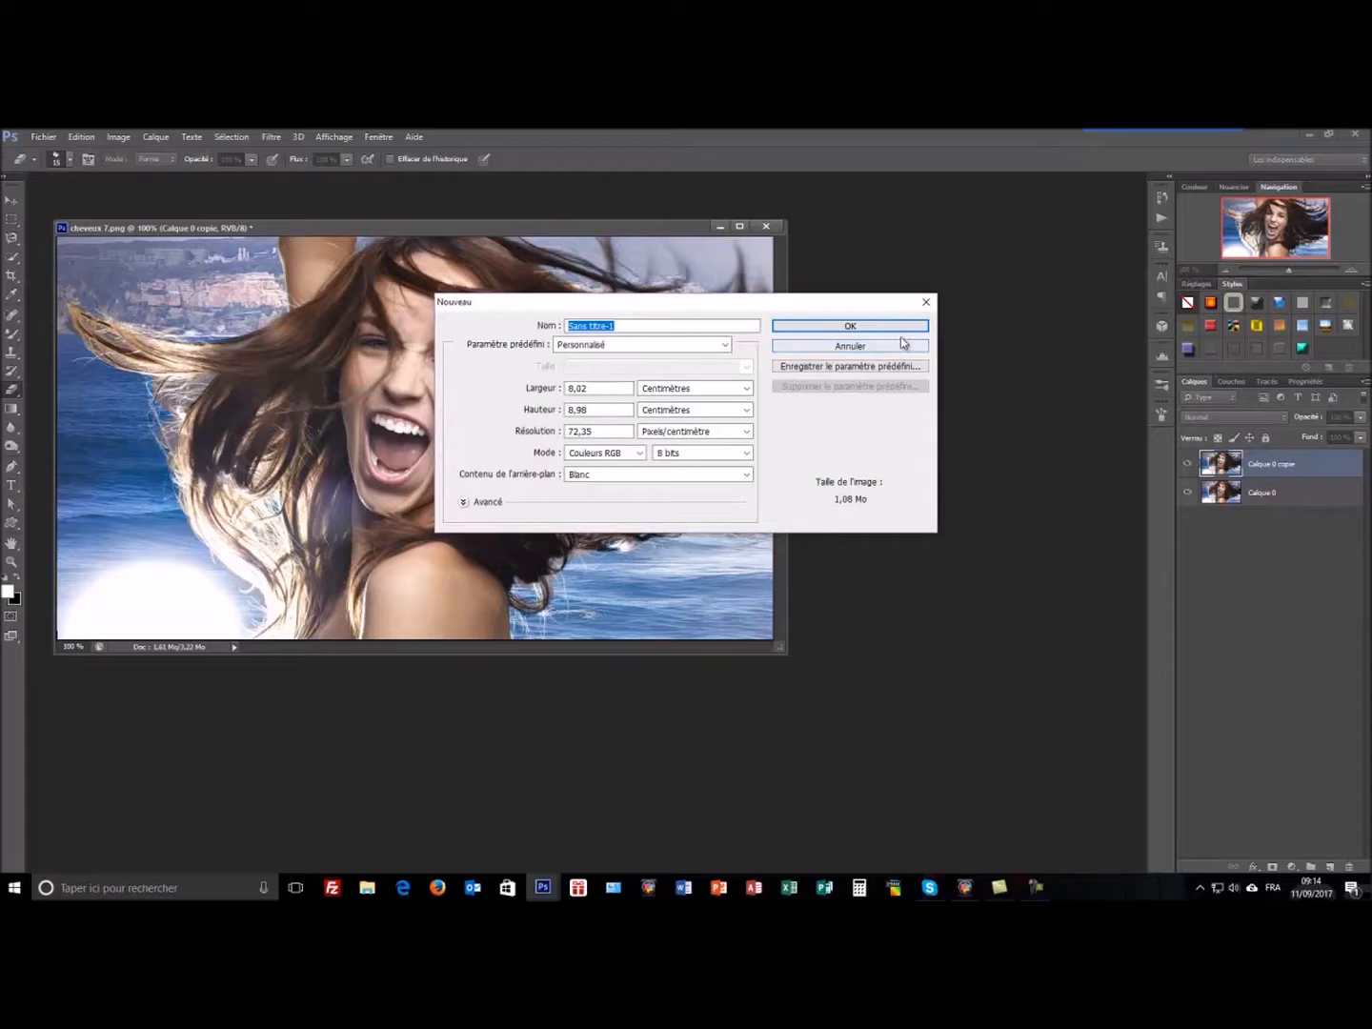
left_click(906, 327)
left_click_drag(343, 244, 460, 305)
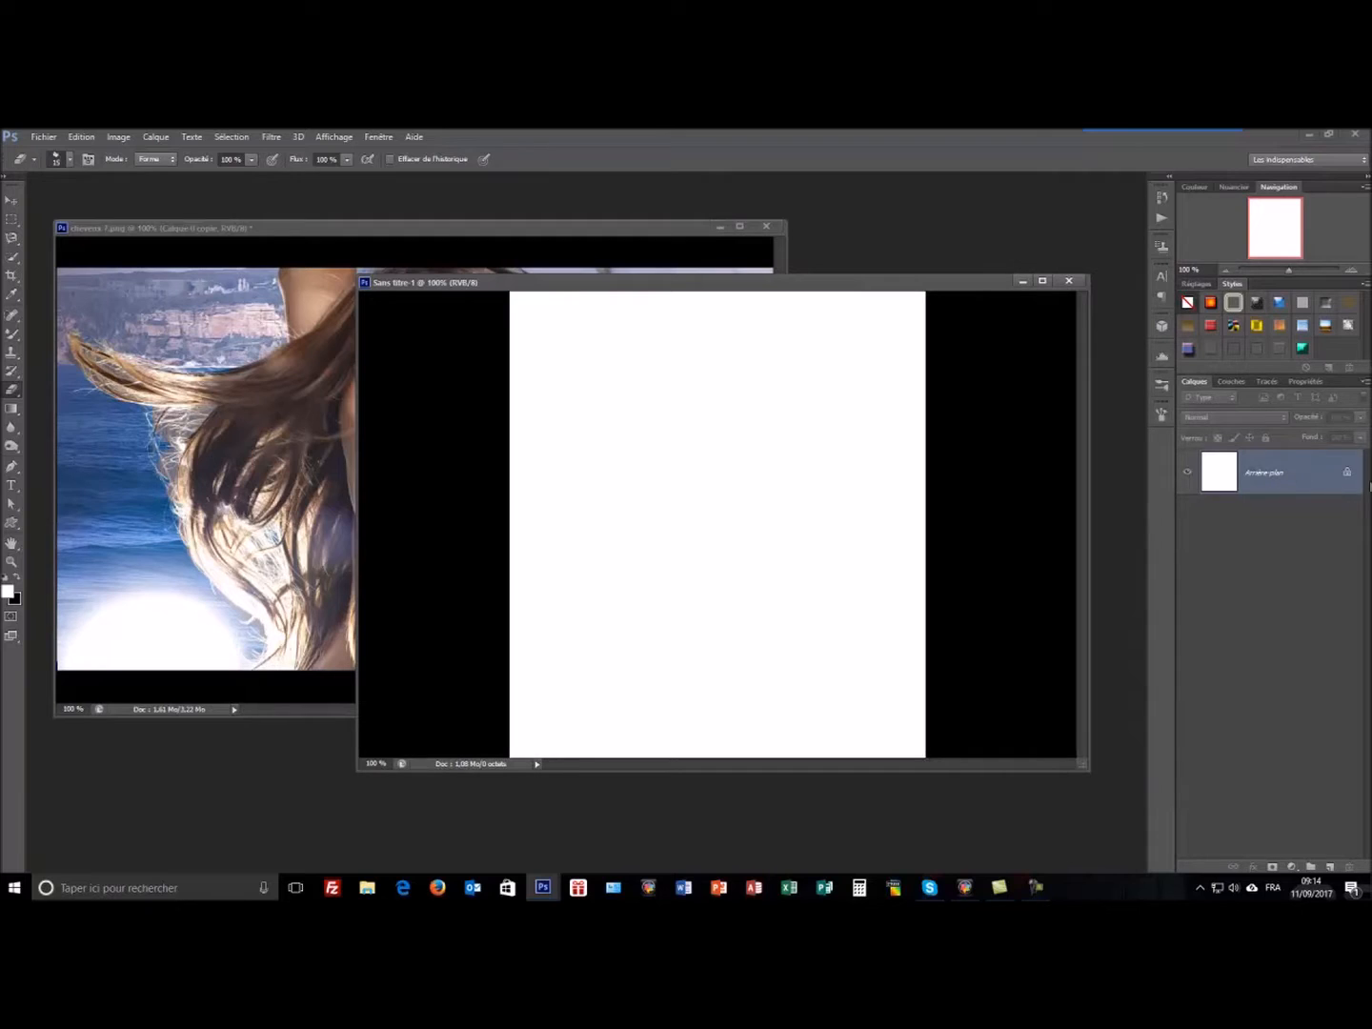
double_click(1347, 474)
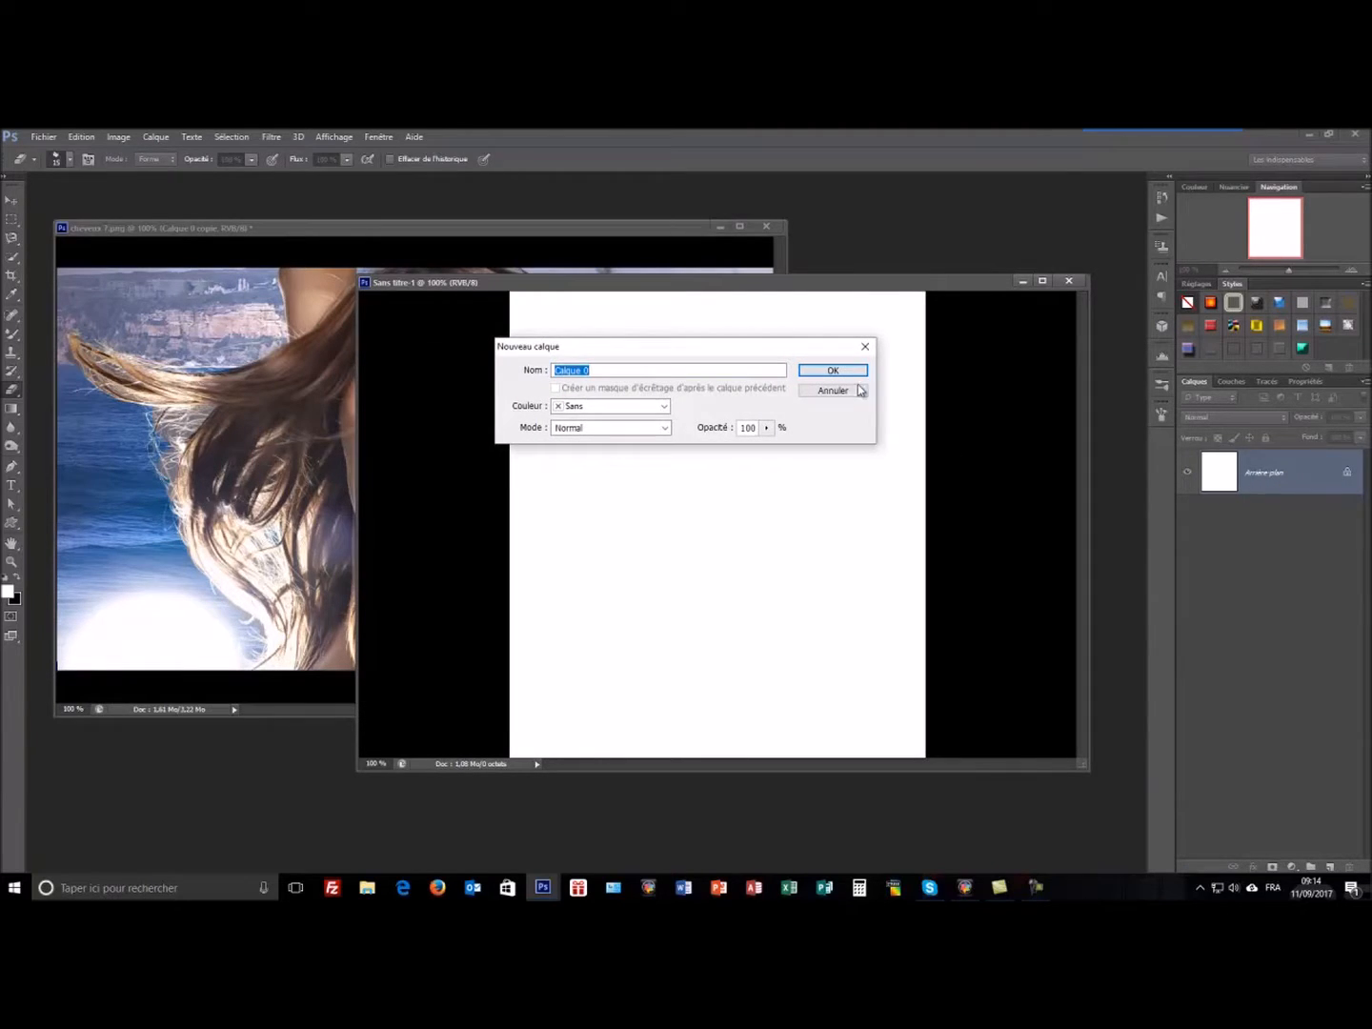
left_click(855, 374)
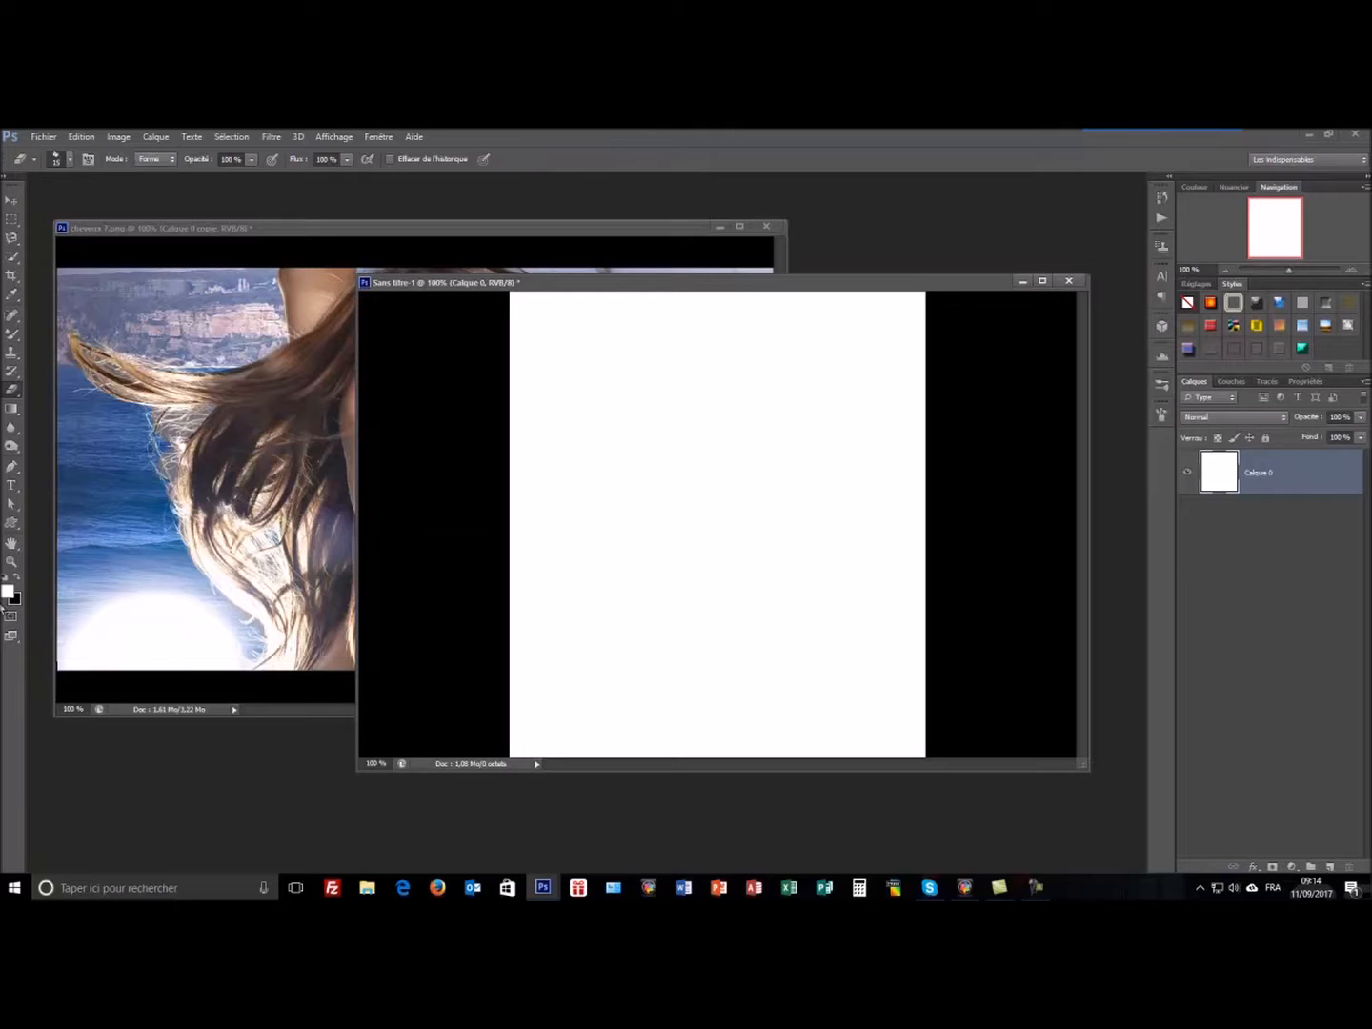
Step: Add the text "SUPER TUTO PHOTOSHOP" in black Footlight MT Light at 30 pt and centre it across the upper part of the page
left_click(18, 580)
left_click(12, 485)
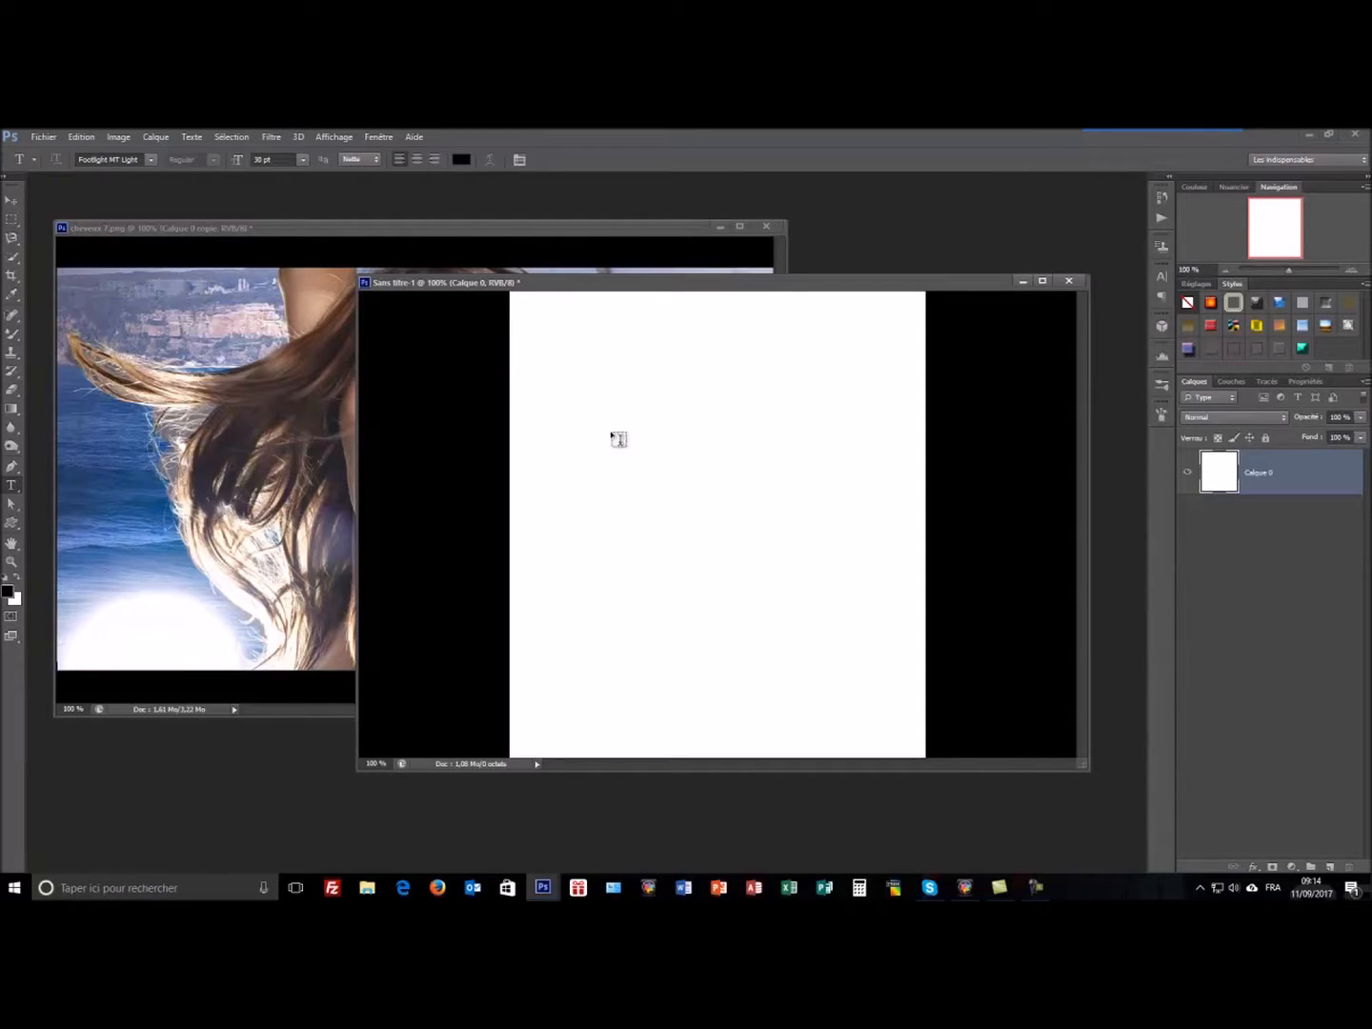
left_click(552, 430)
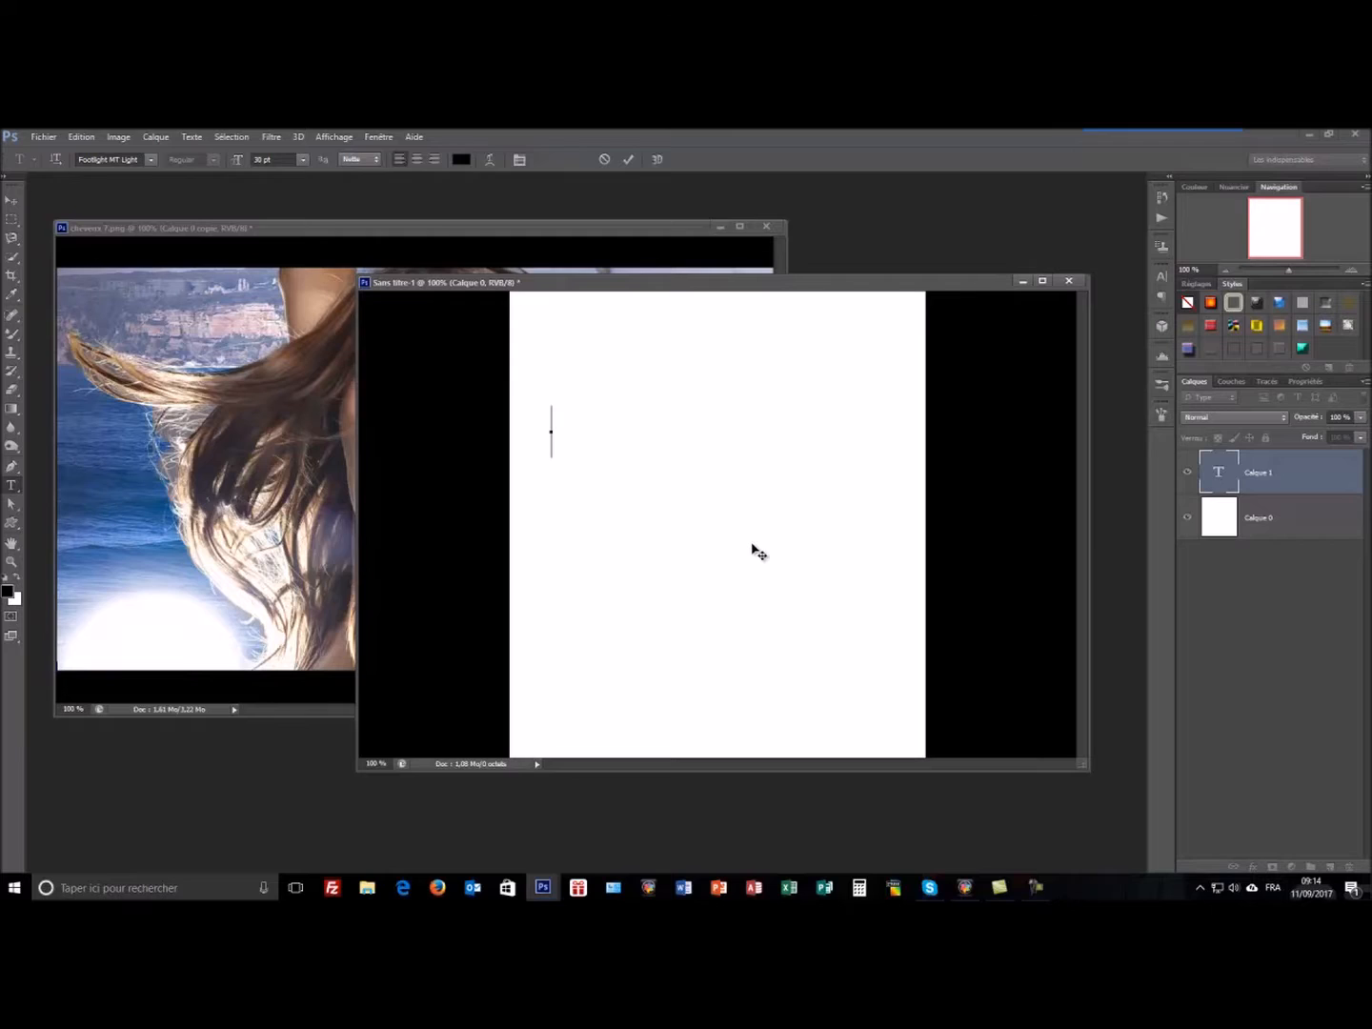
type("SUP")
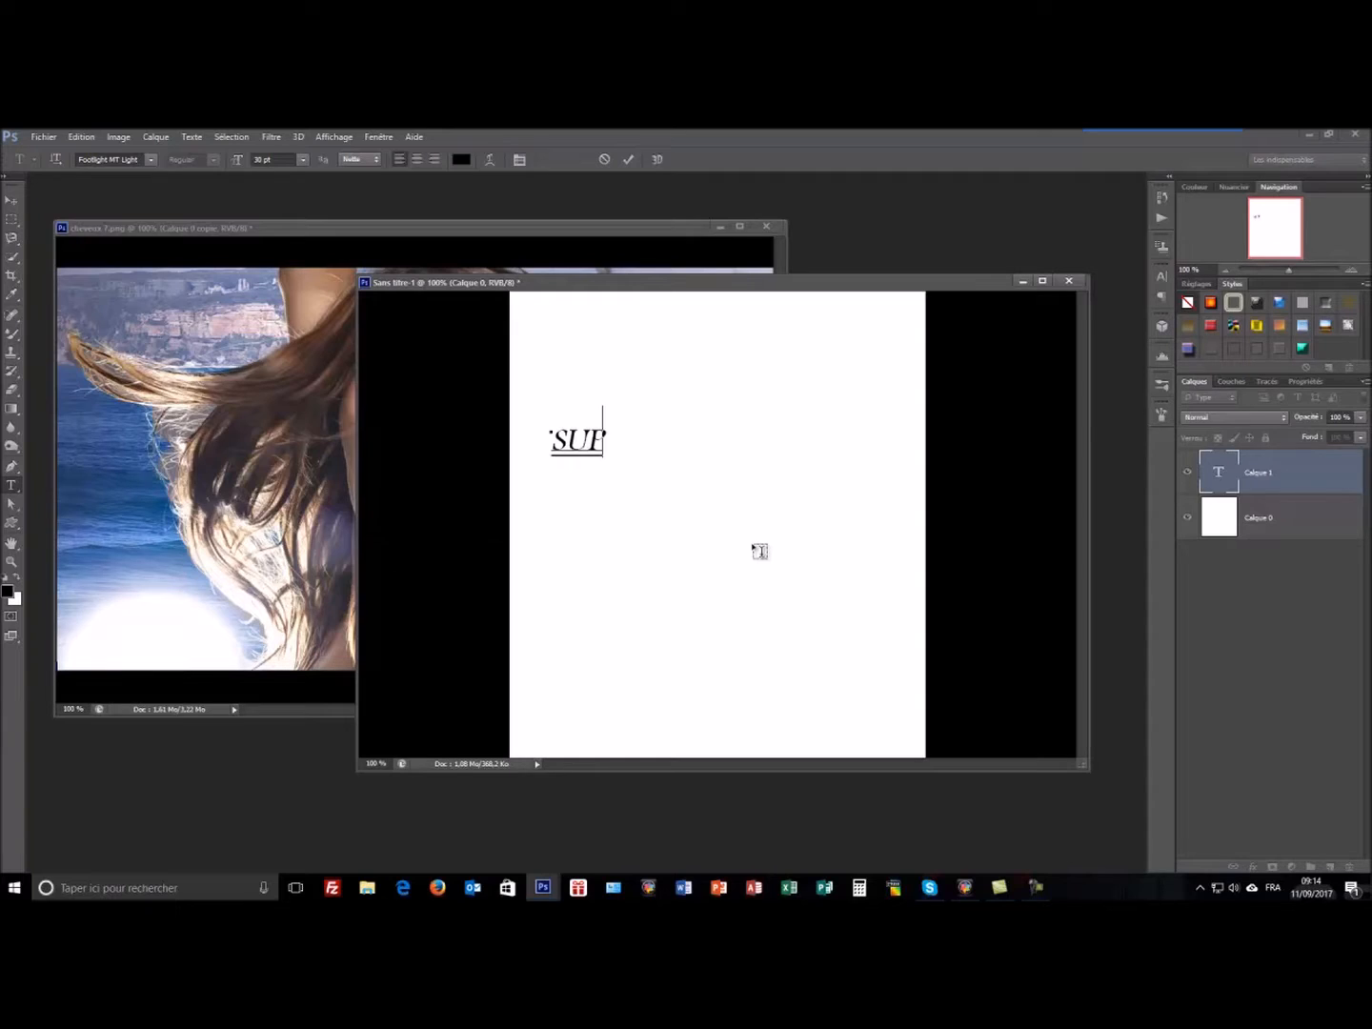
type("ER TUTO")
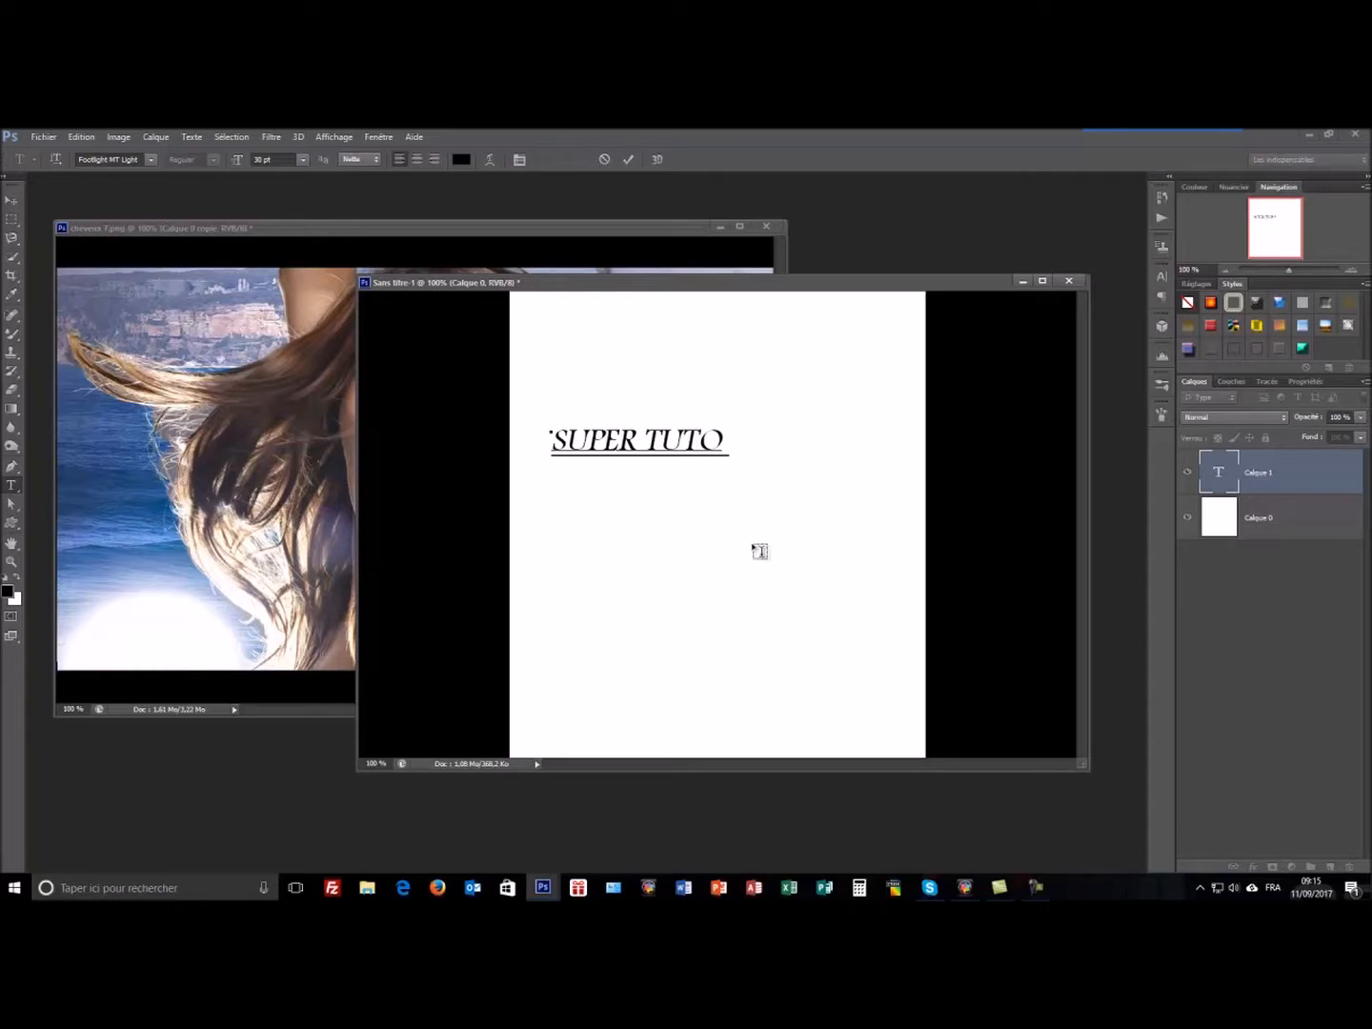
type(" PHOTOSHOP")
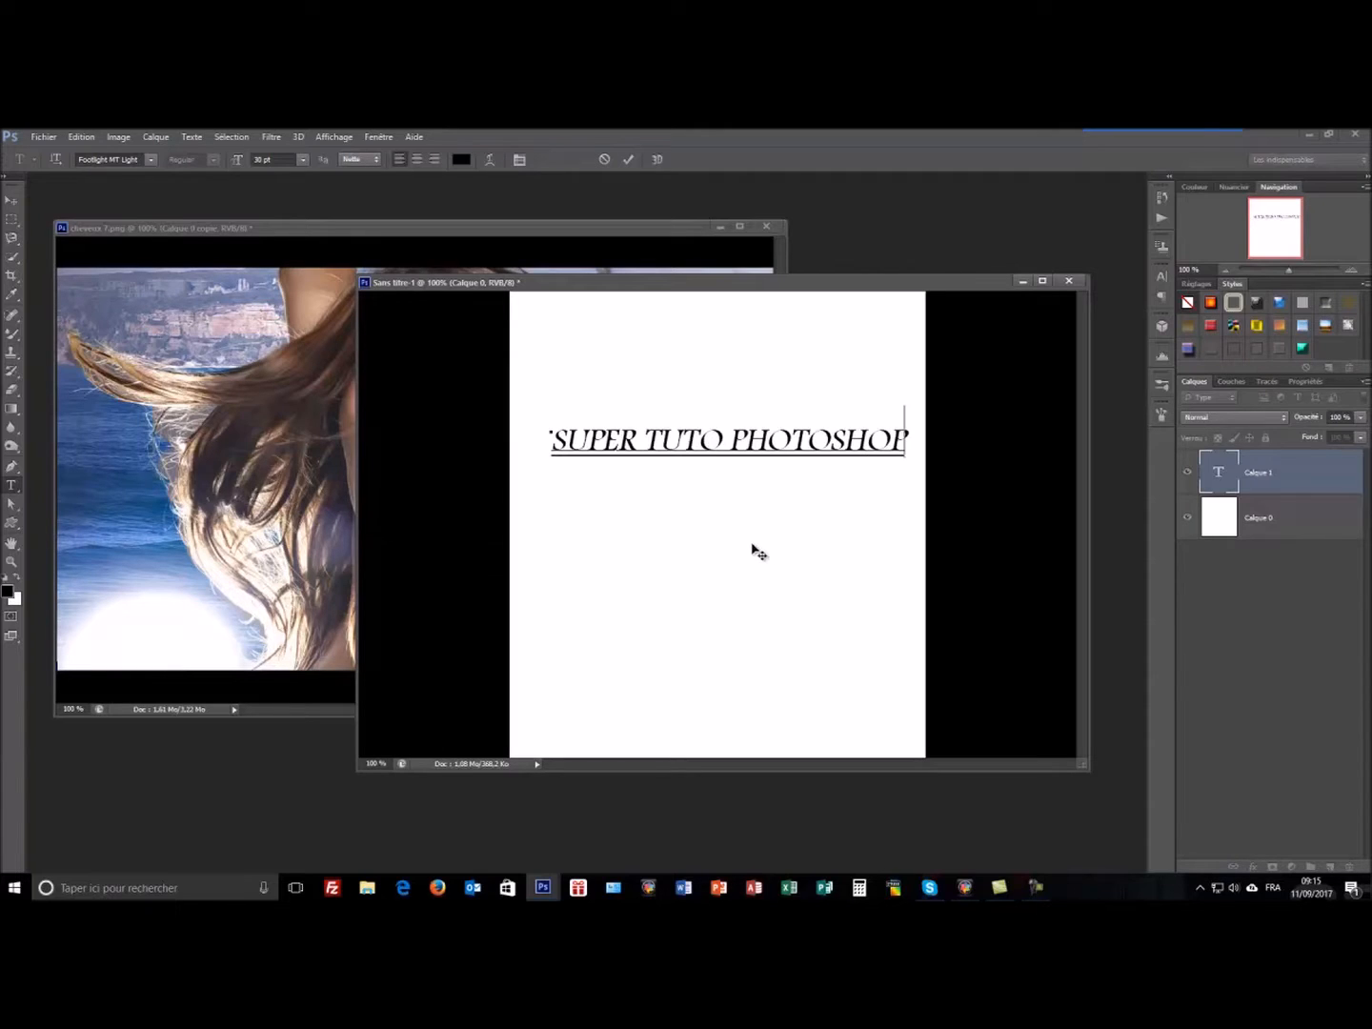
left_click_drag(753, 551, 717, 554)
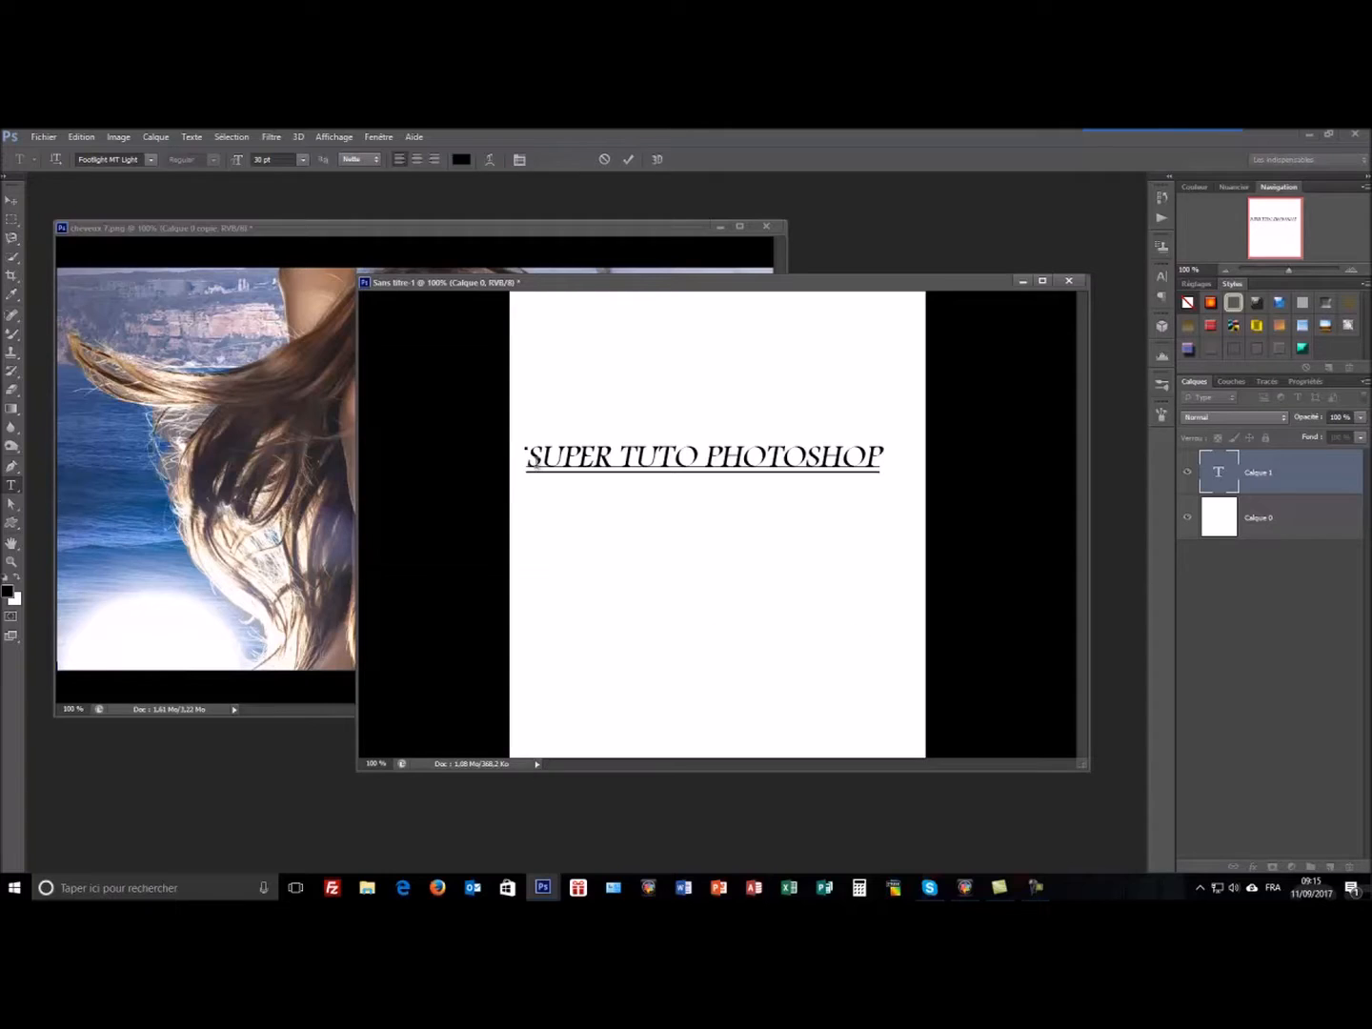
left_click(1277, 483)
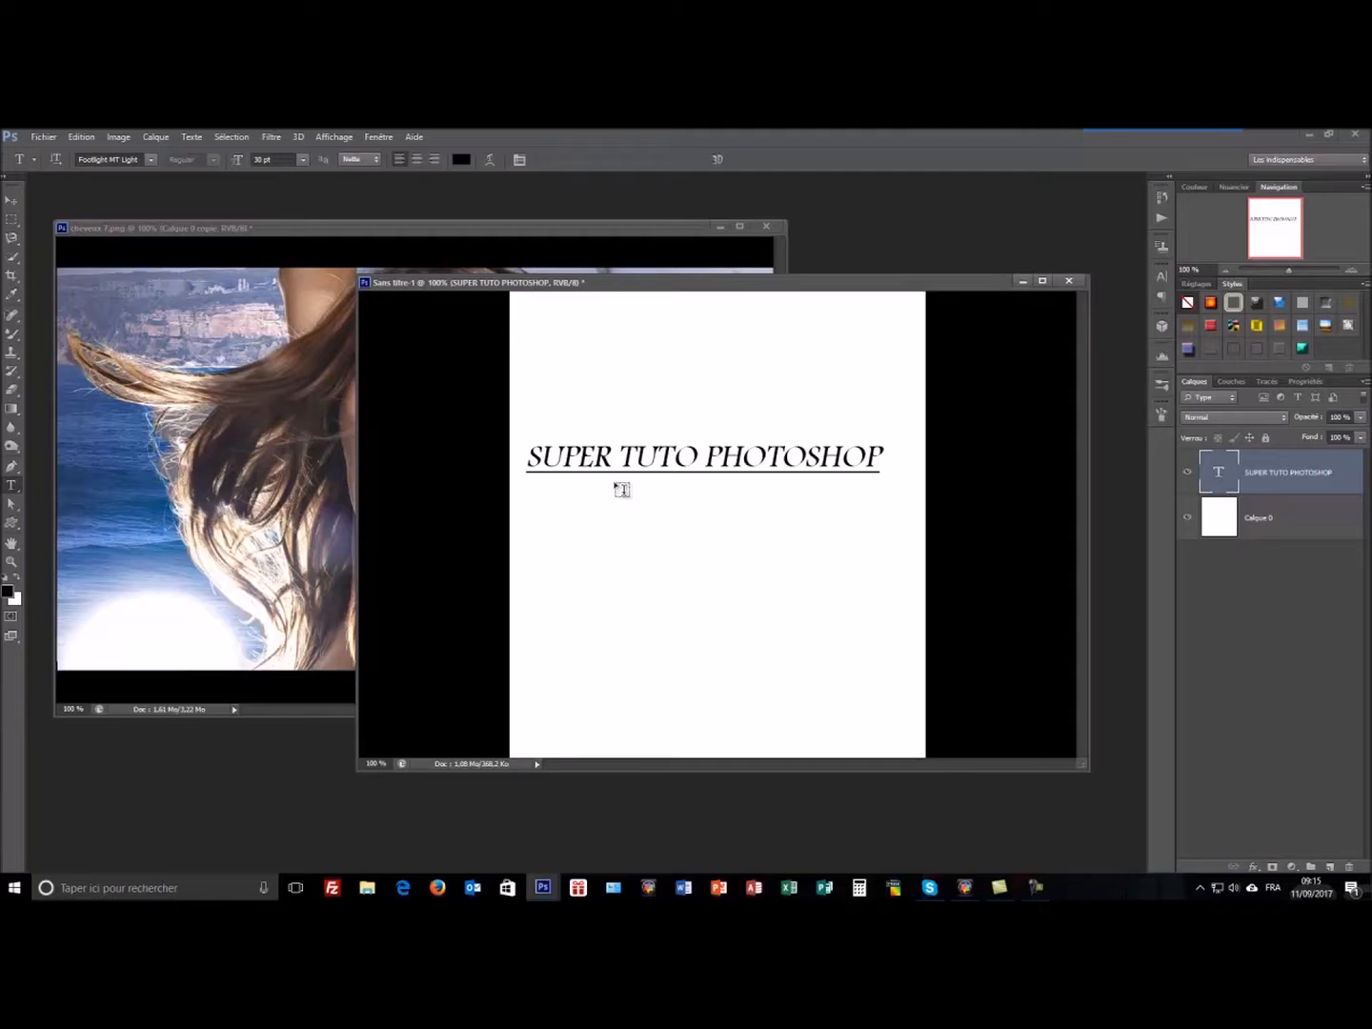
Step: Warp the text with the Arc style, setting the inflexion to 0 % and the horizontal distortion to -36 %
left_click(489, 159)
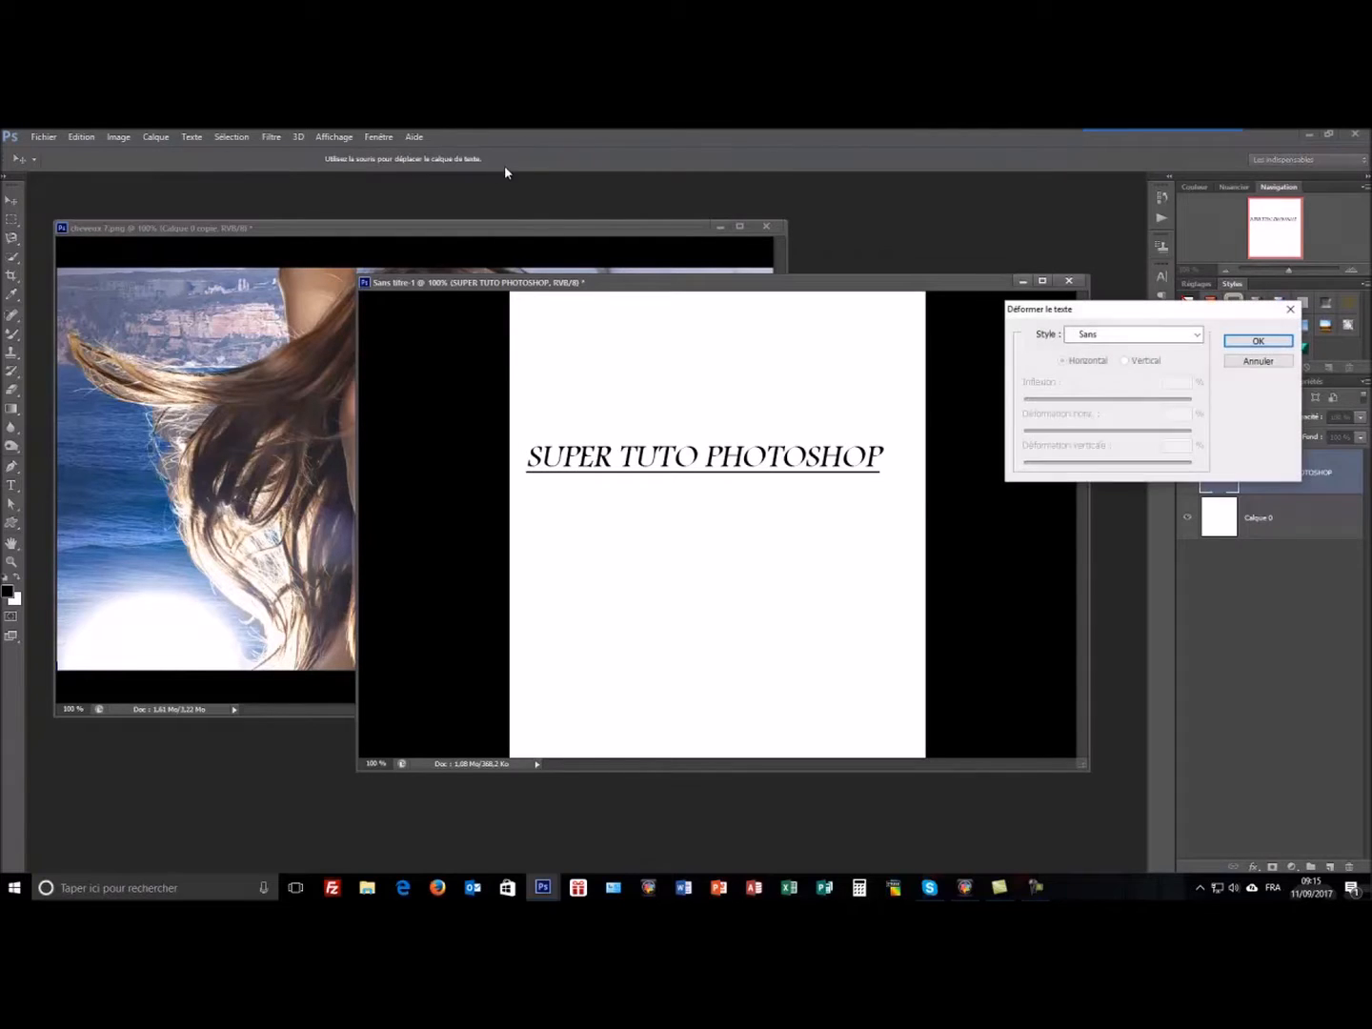
left_click(1199, 335)
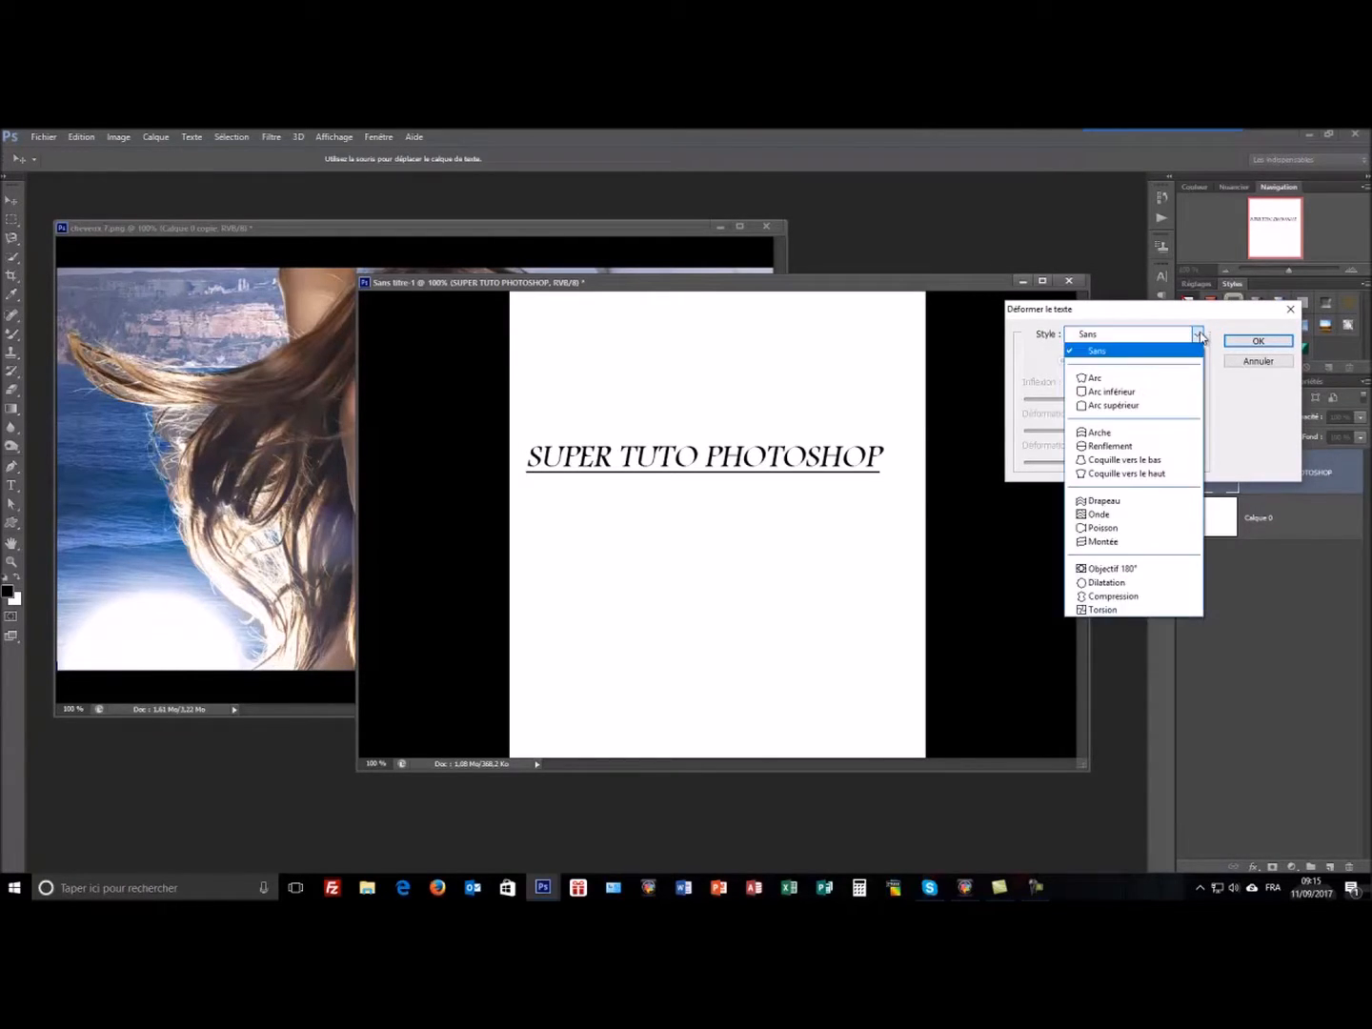
left_click(1103, 379)
left_click(1149, 399)
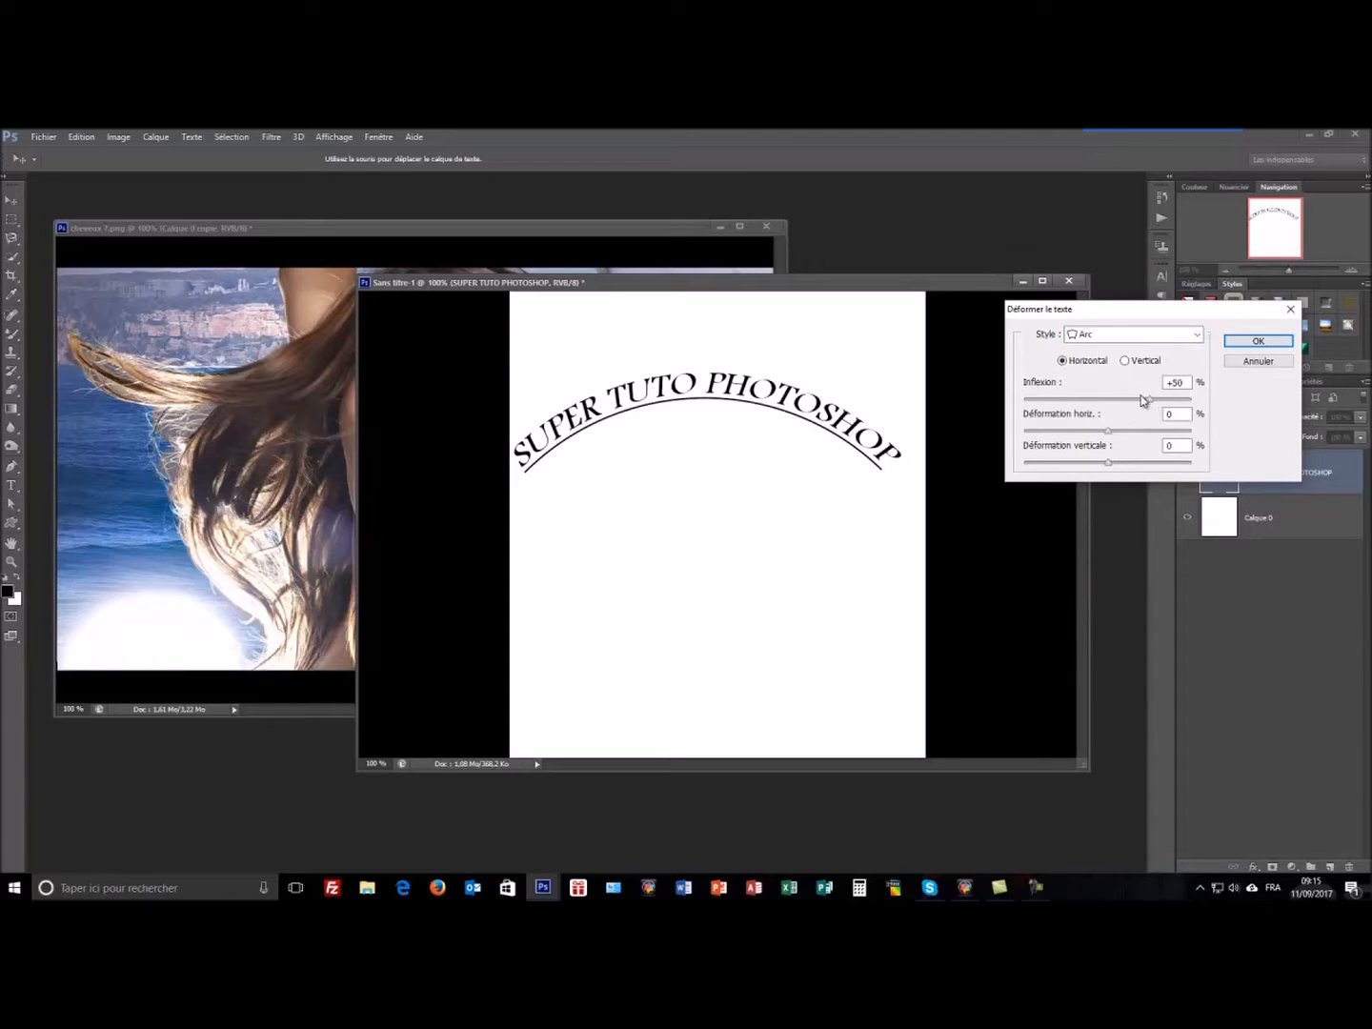
left_click_drag(1149, 399, 1109, 405)
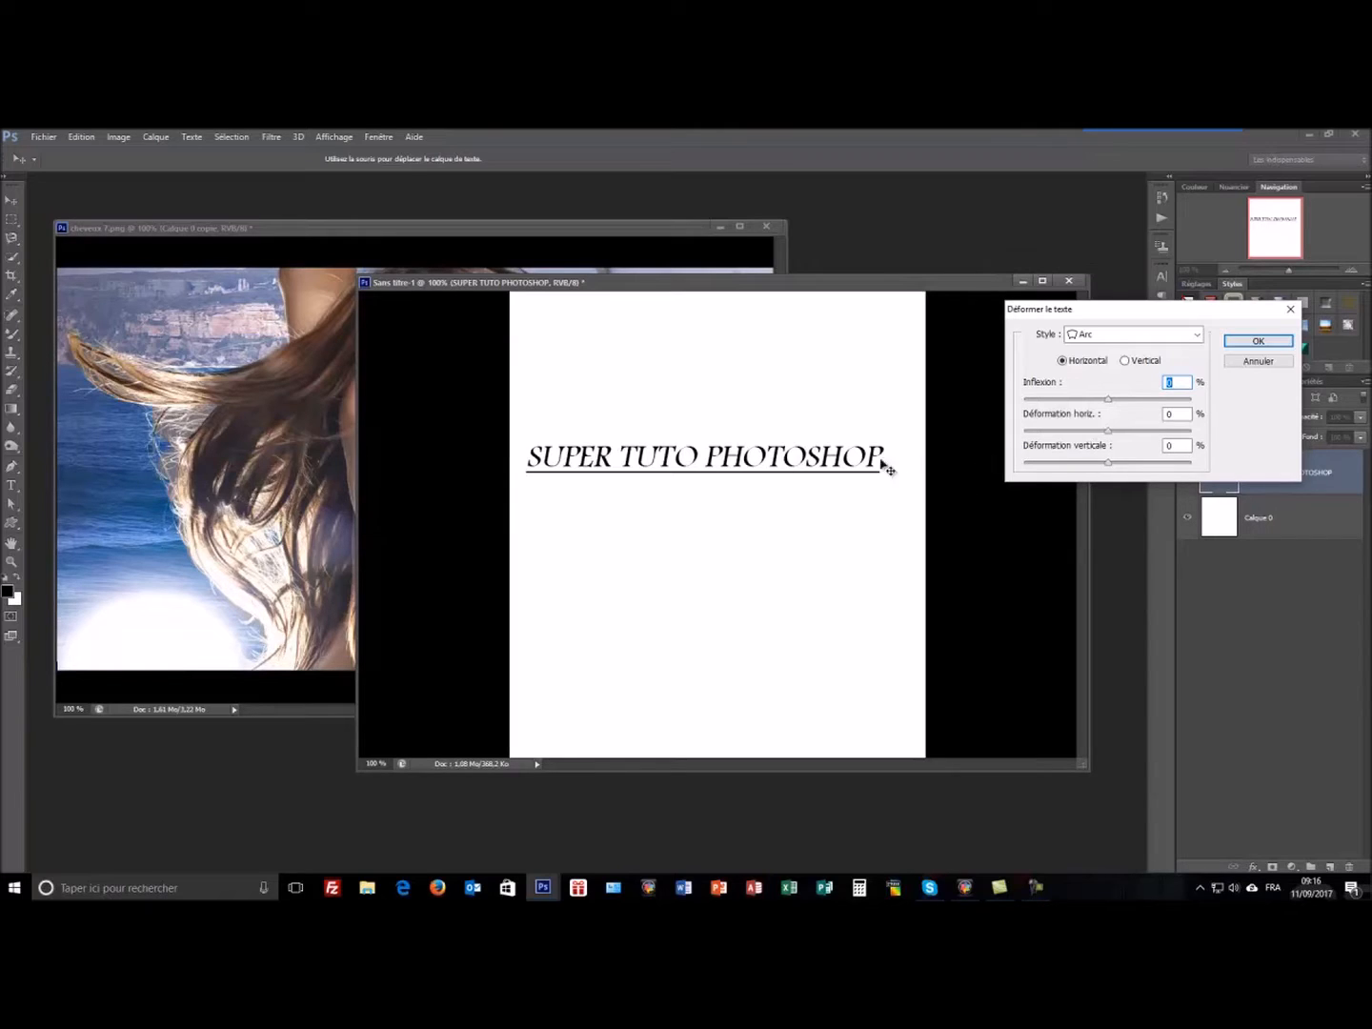
left_click_drag(1108, 432, 1077, 441)
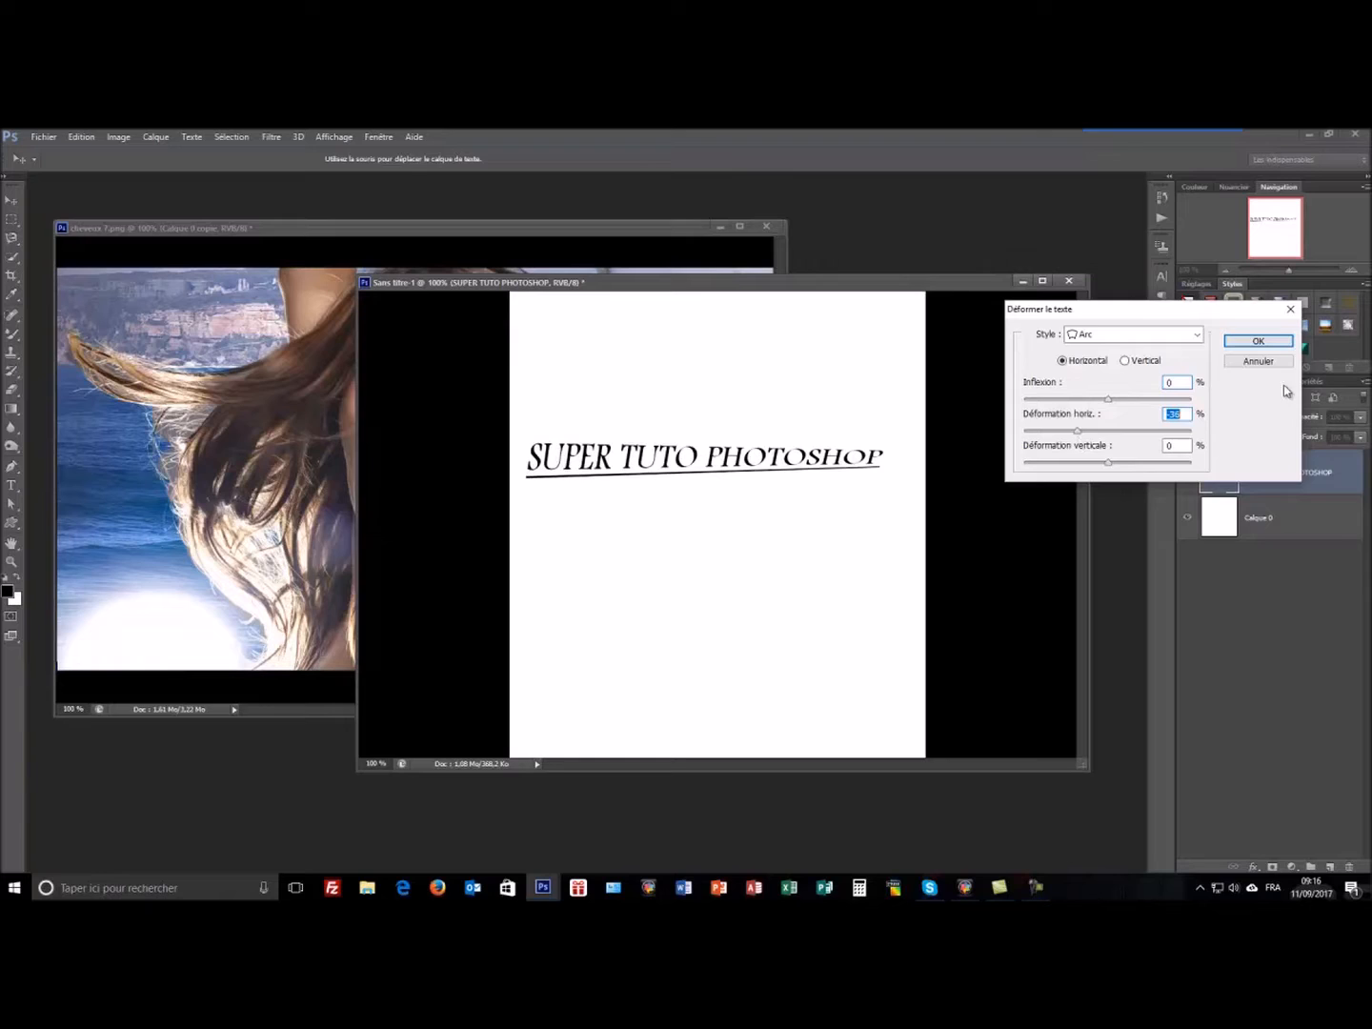
left_click(1274, 342)
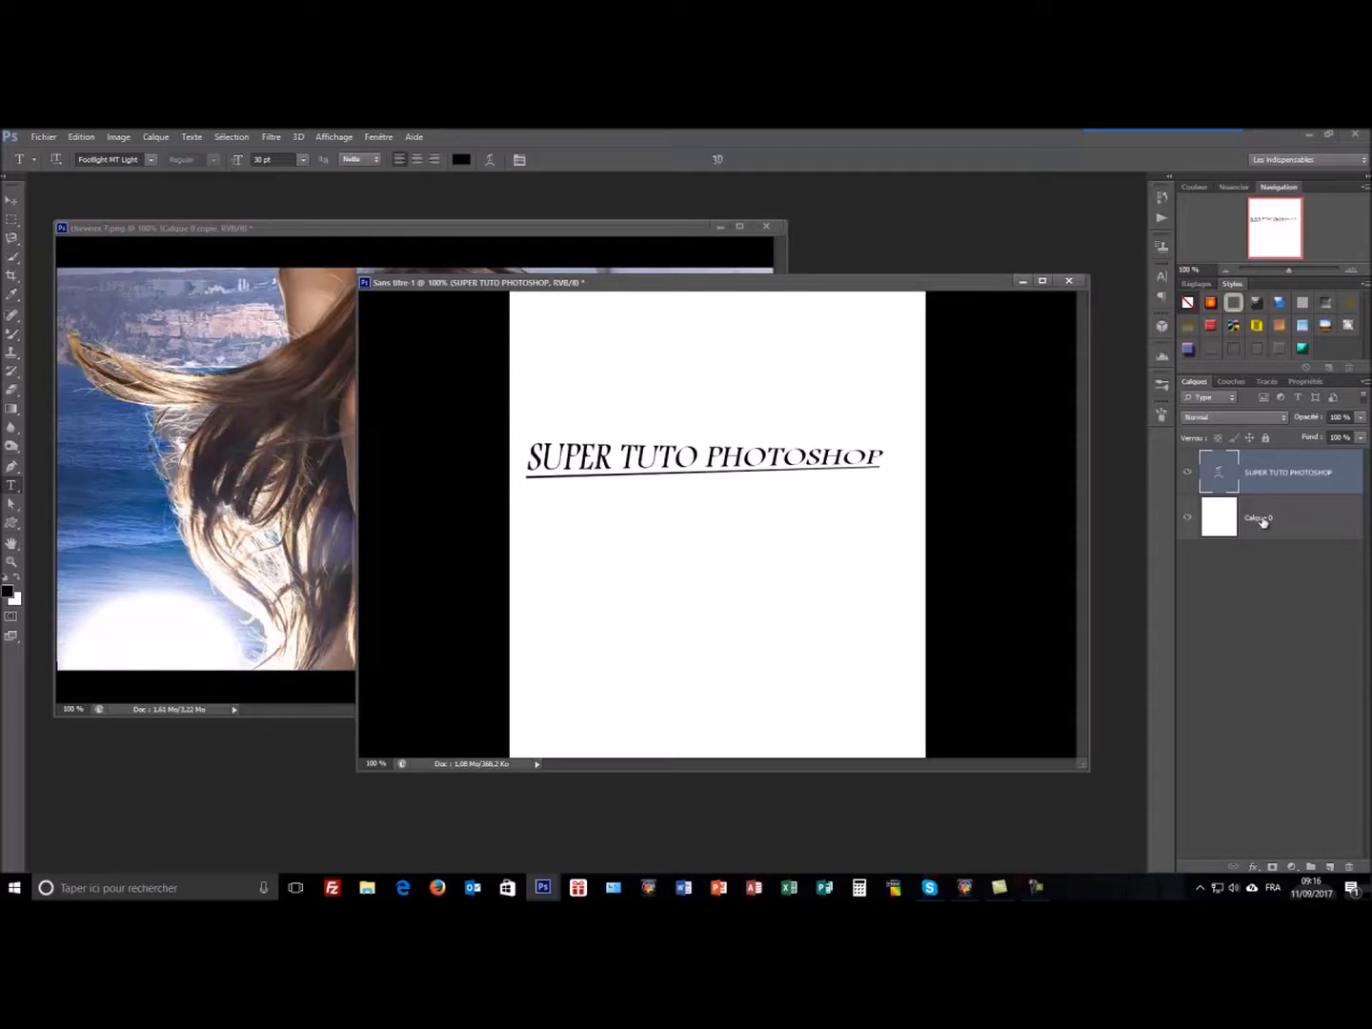
Step: Rasterize the SUPER TUTO PHOTOSHOP text layer and erase the underline beneath the words
right_click(1286, 473)
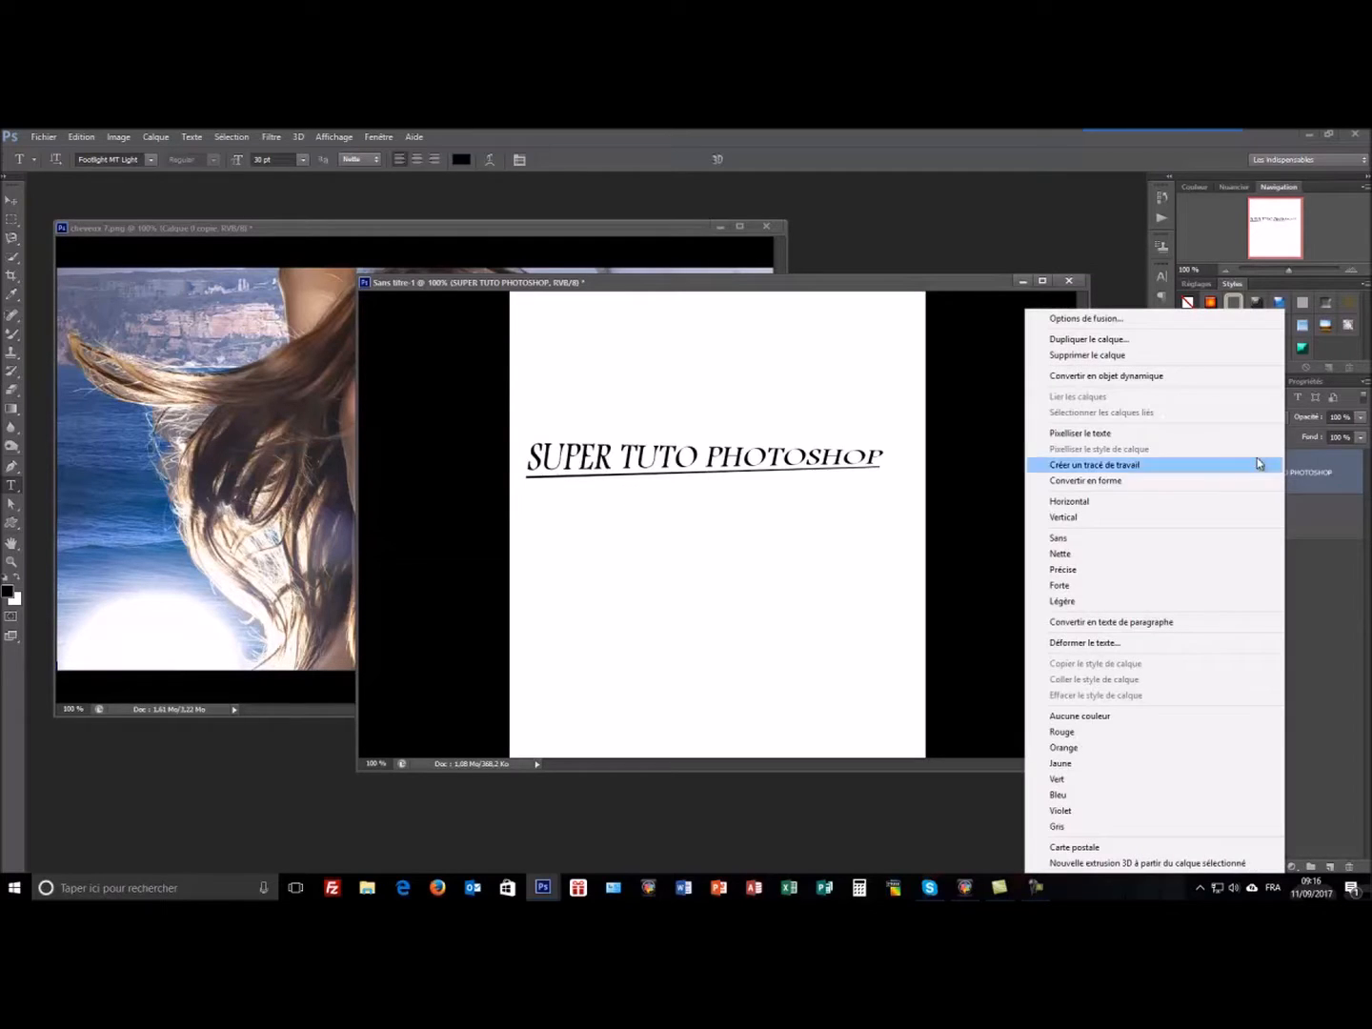
left_click(1119, 434)
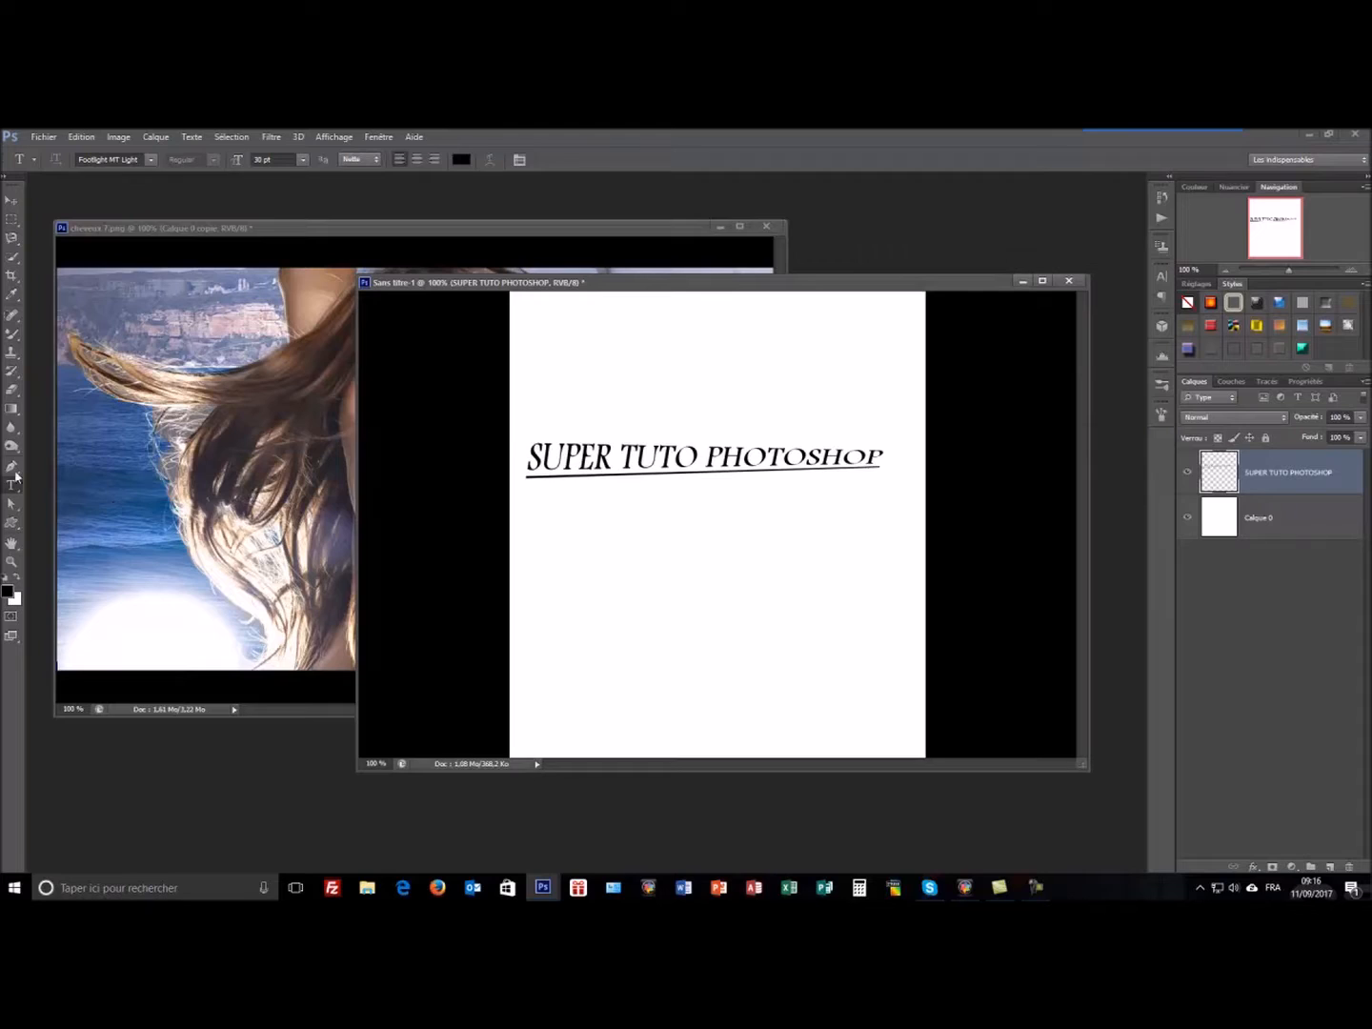
left_click(14, 391)
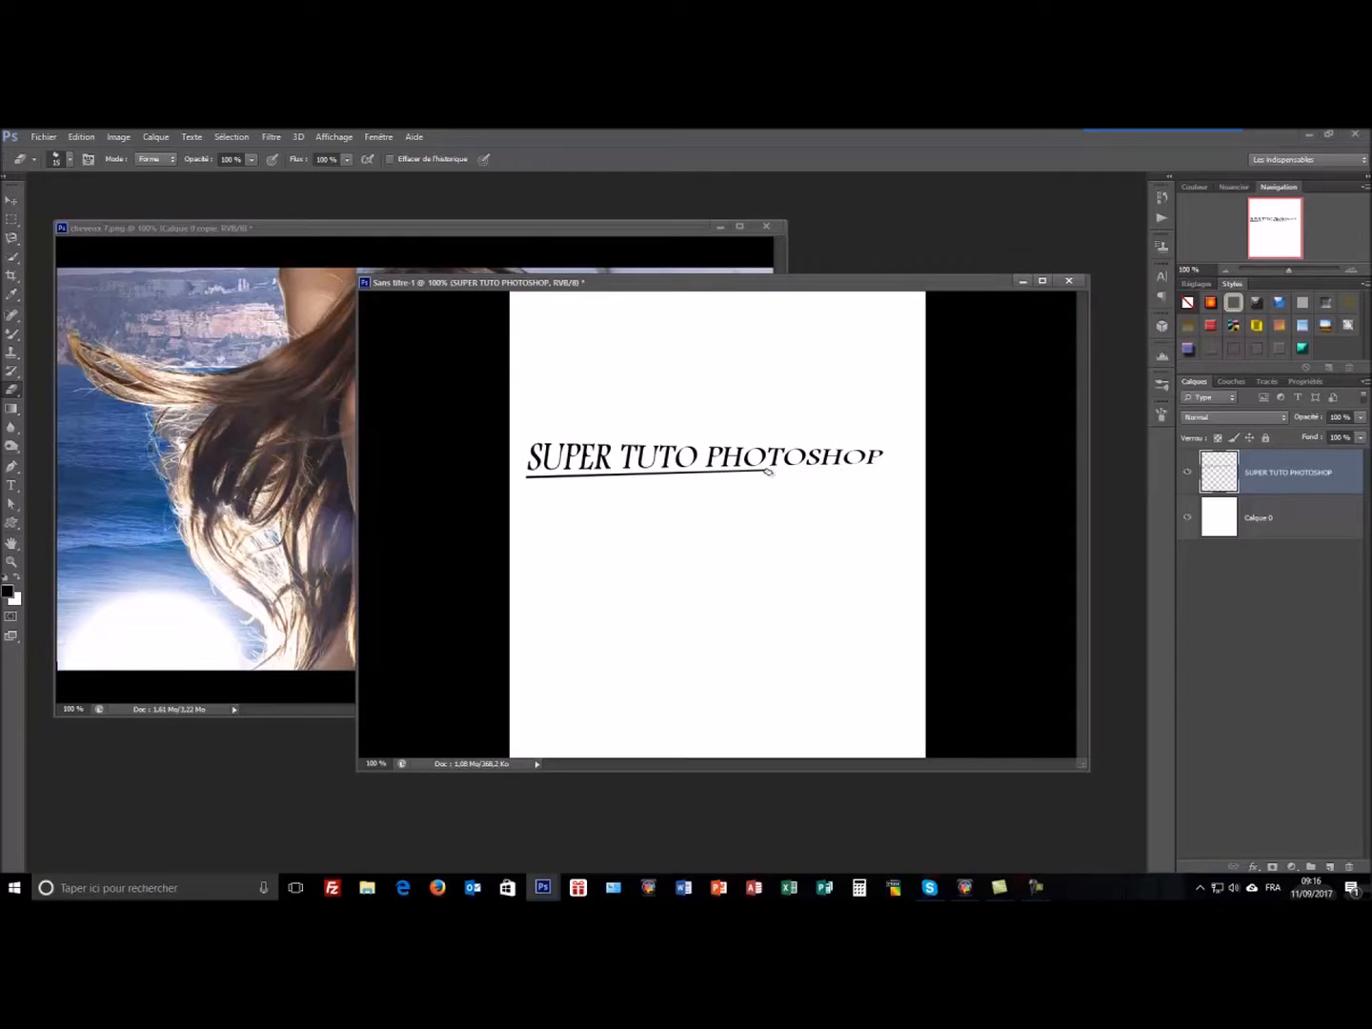
left_click_drag(755, 473, 744, 474)
mouse_move(702, 470)
left_mouse_down()
mouse_move(528, 477)
mouse_move(568, 483)
left_mouse_up()
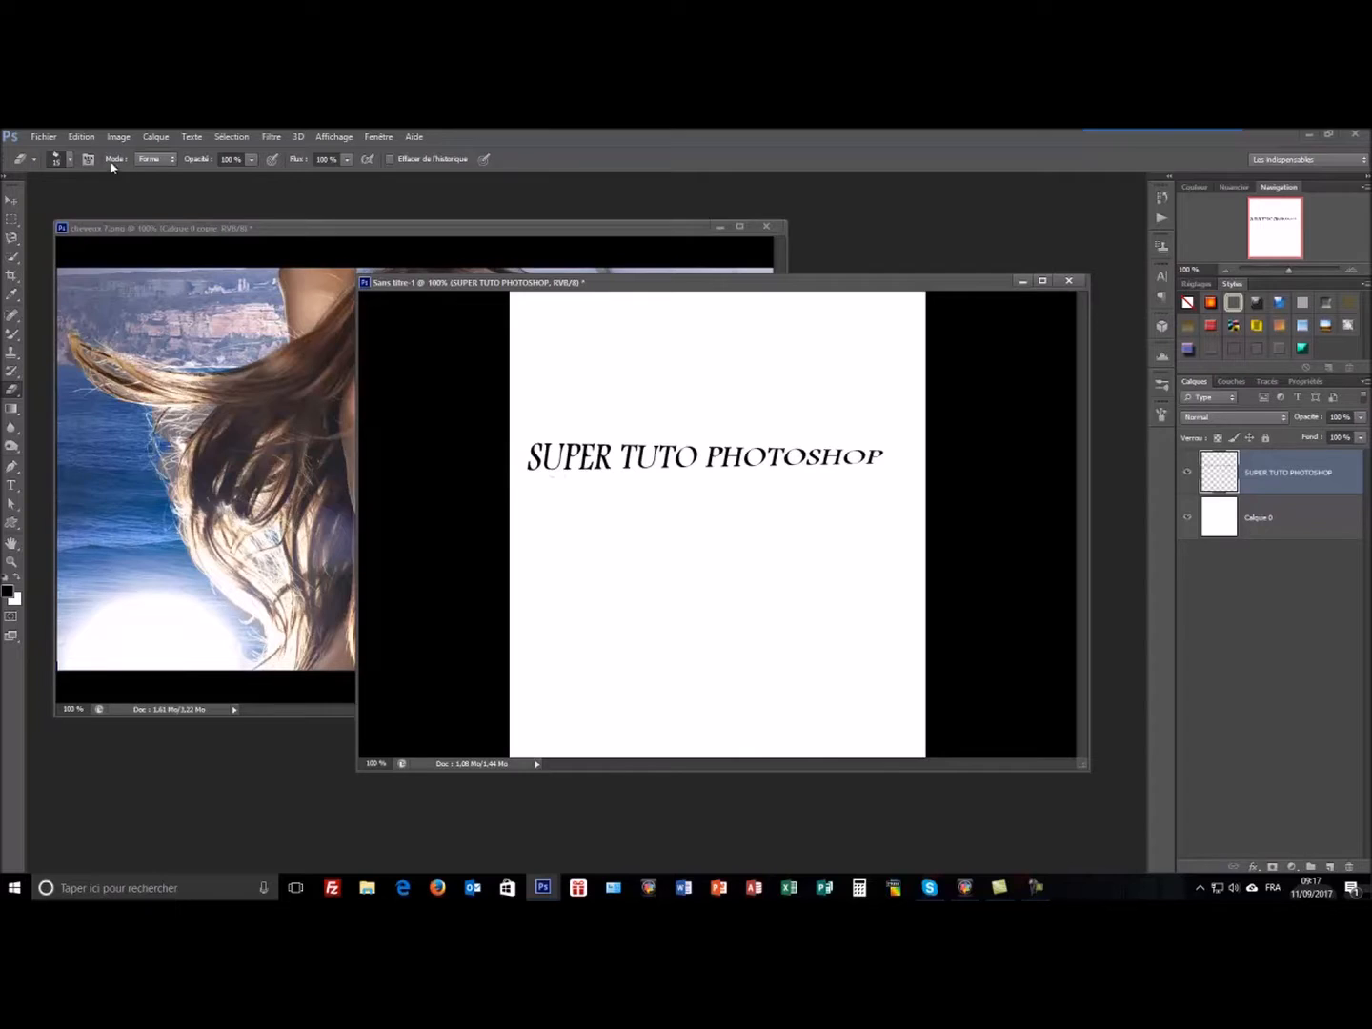
left_click(83, 138)
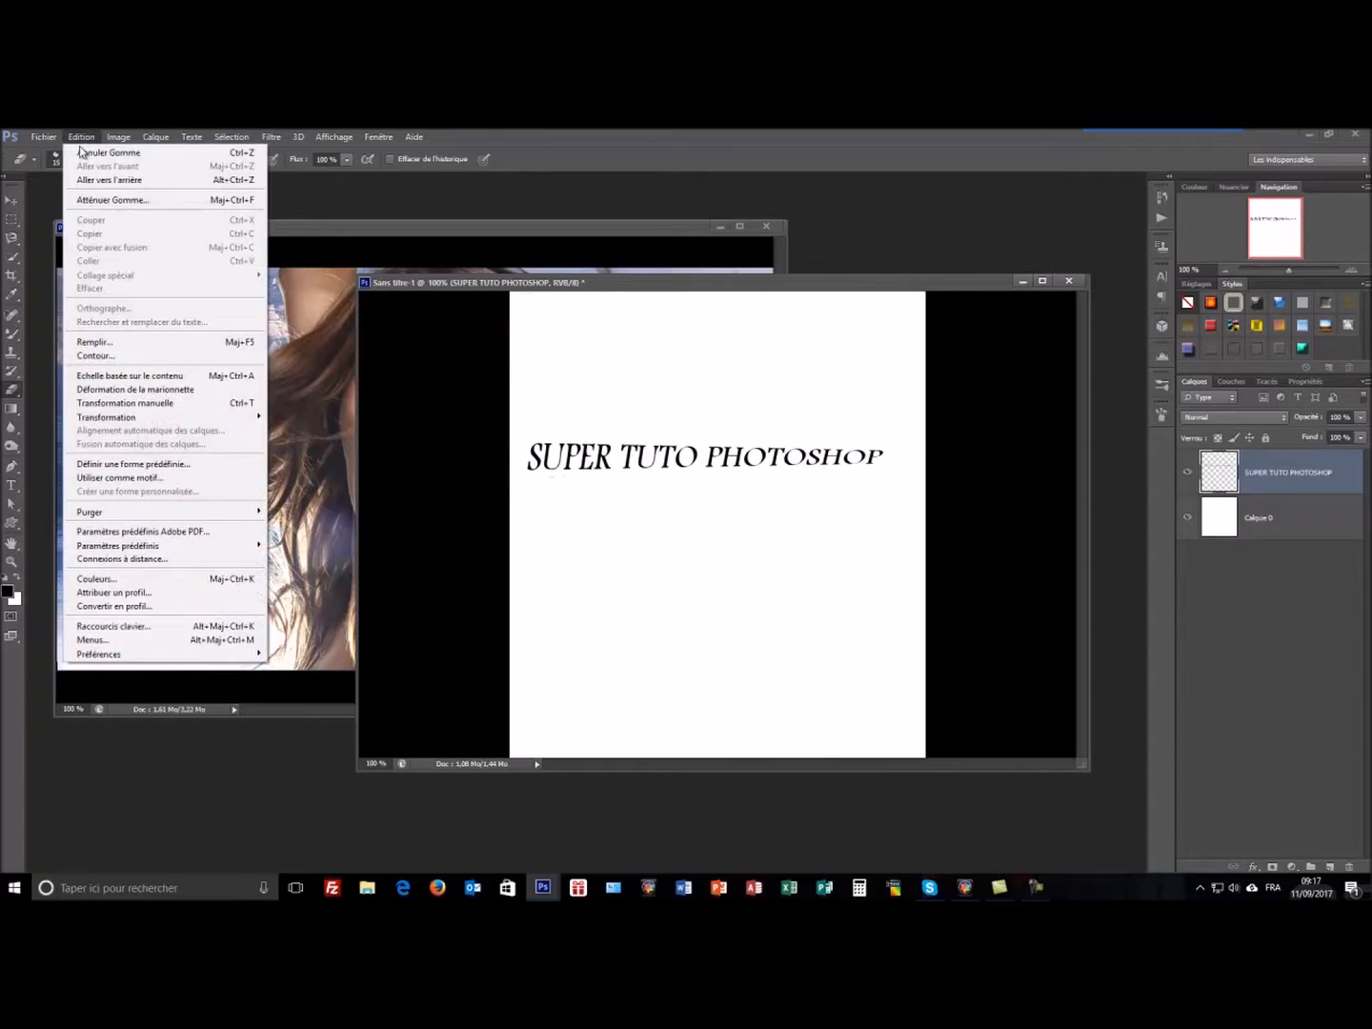
left_click(185, 466)
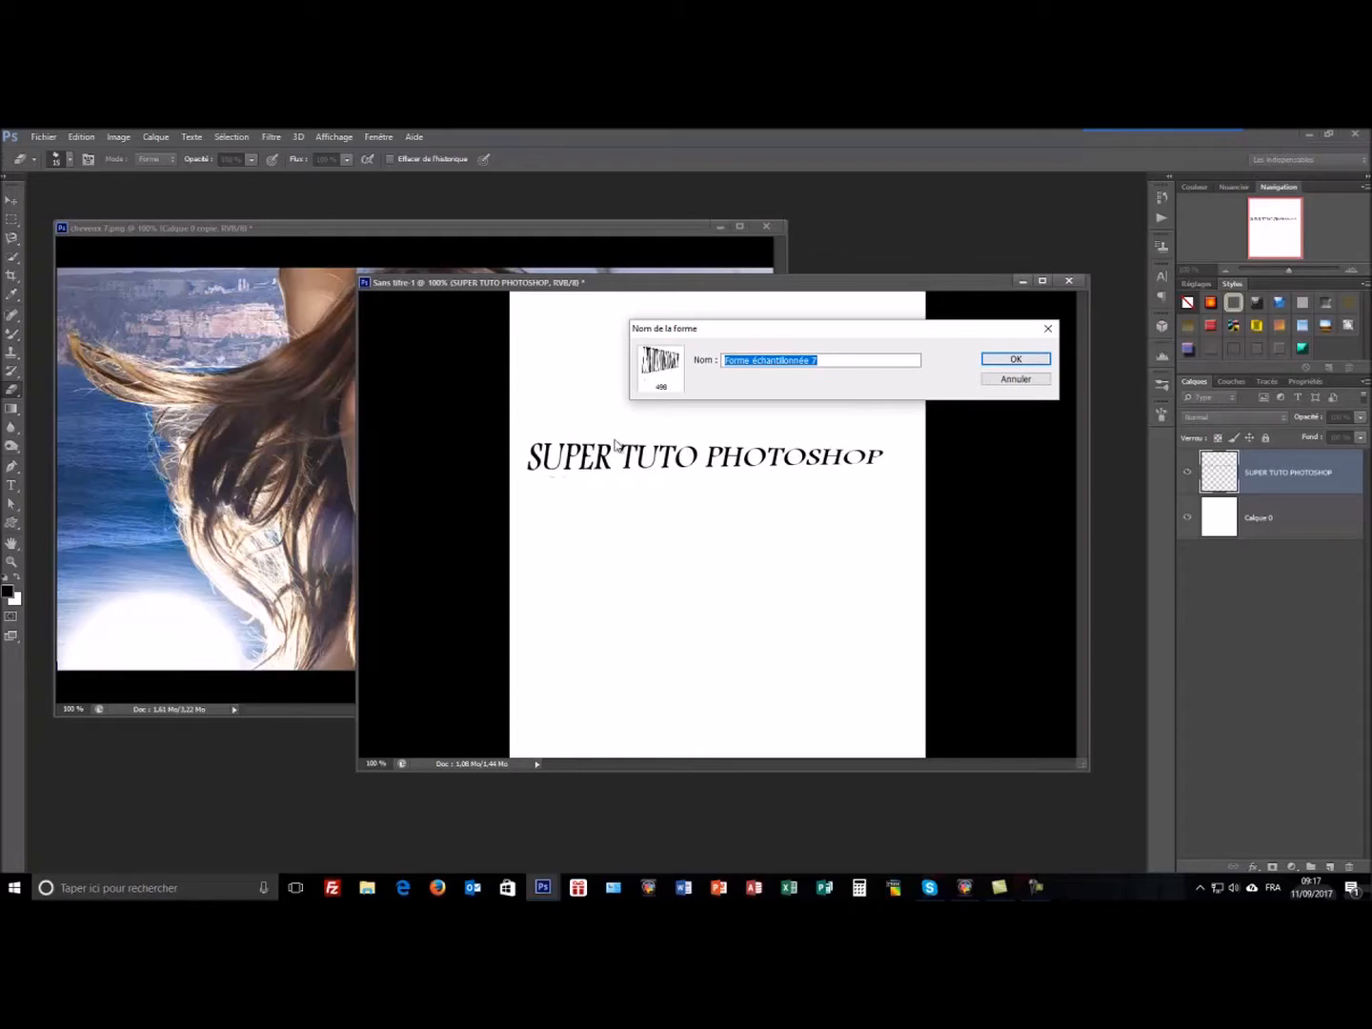
left_click(1017, 380)
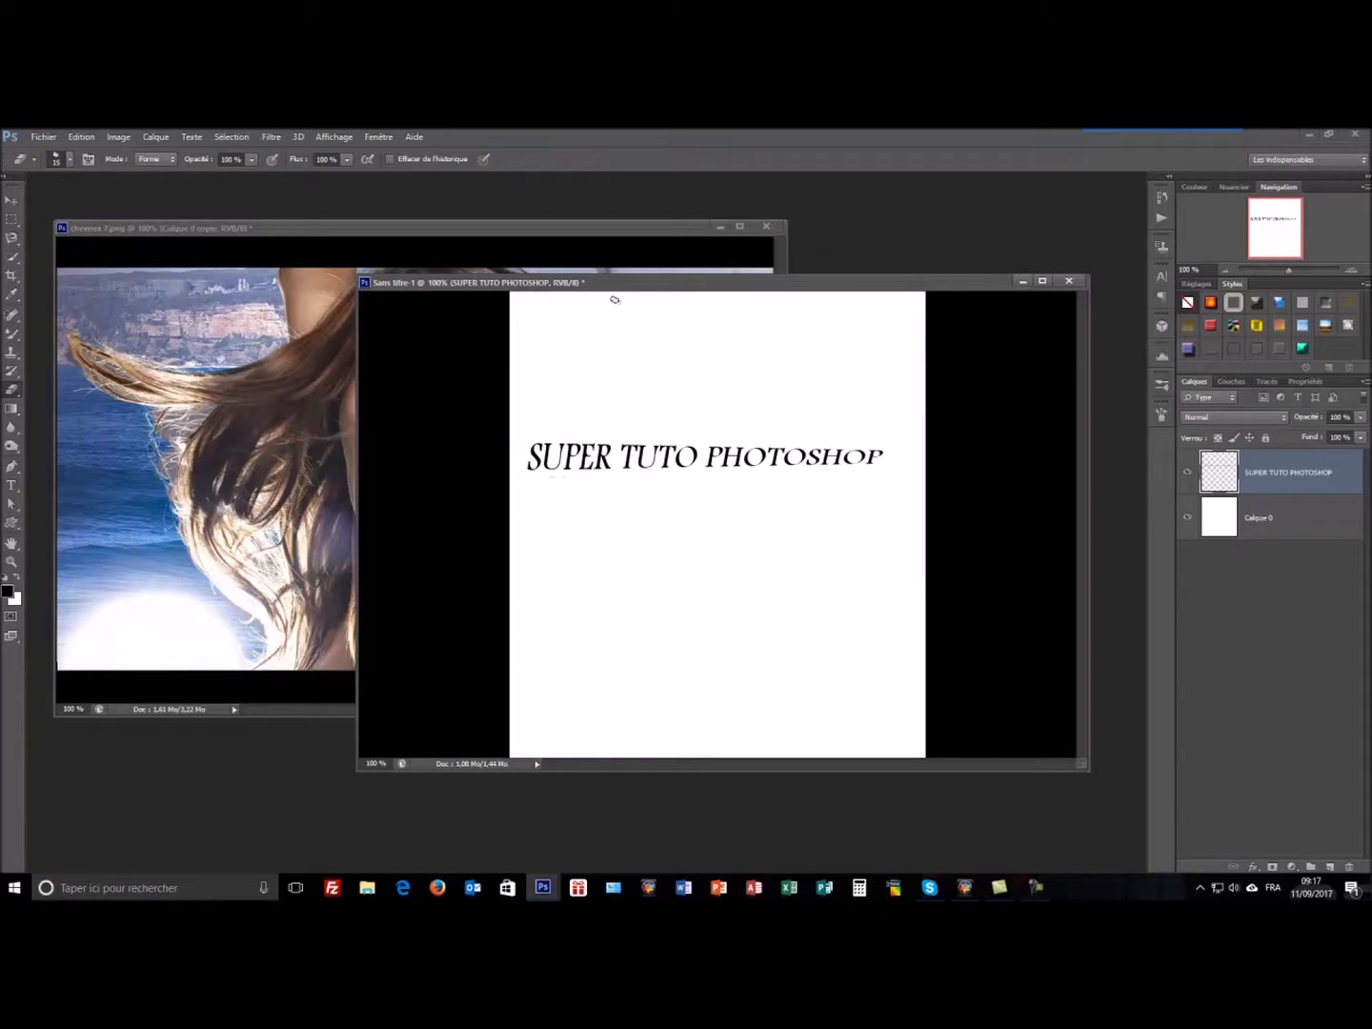
Step: Close the Sans titre-1 text document without saving its changes
left_click(1070, 284)
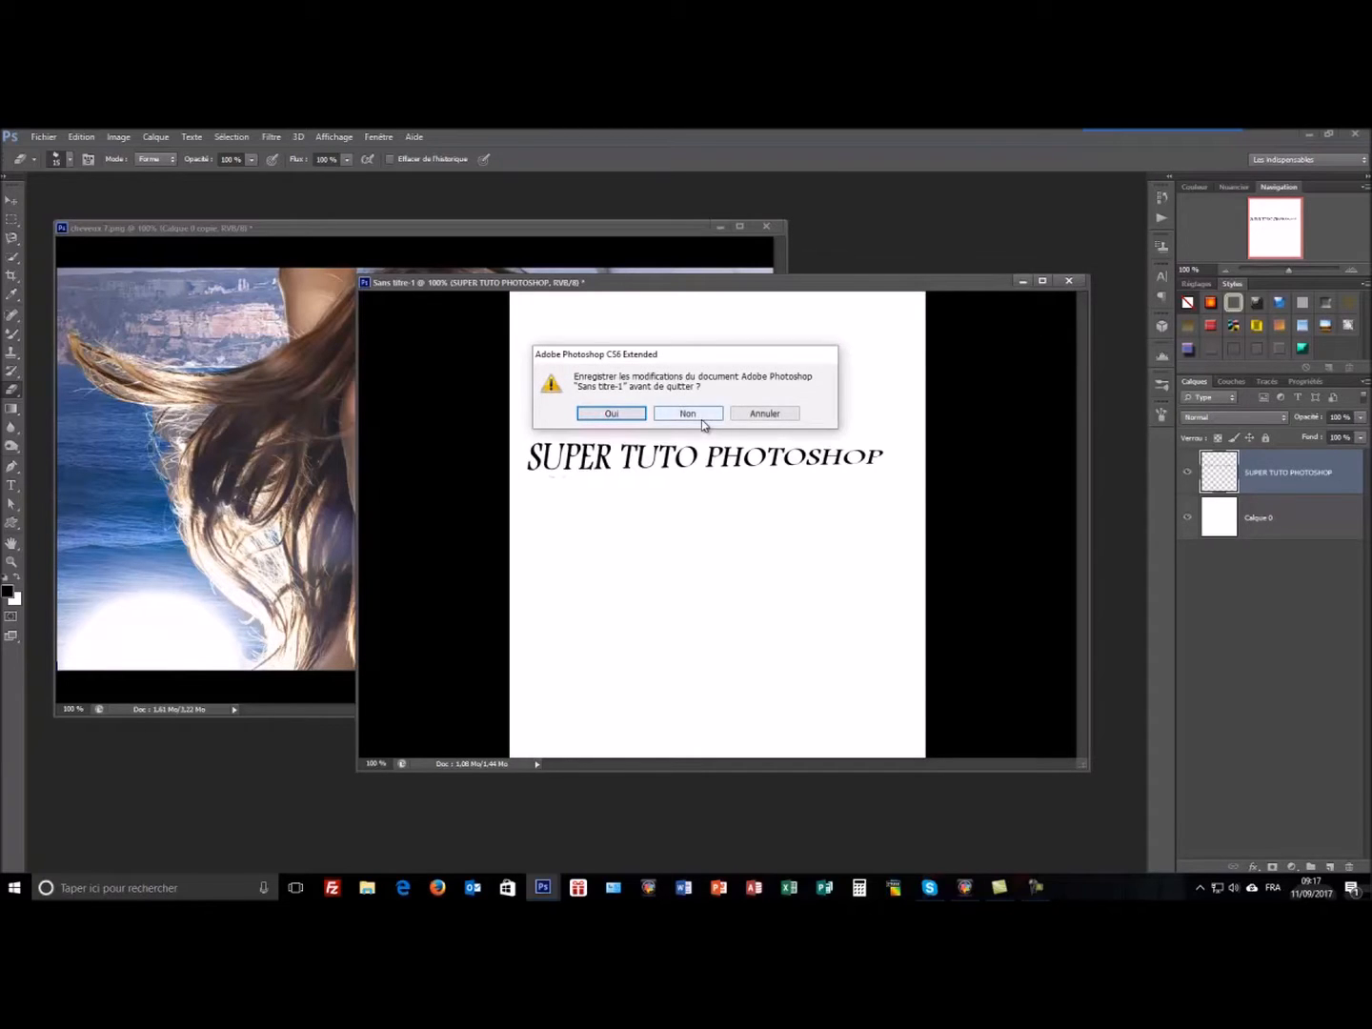
left_click(701, 419)
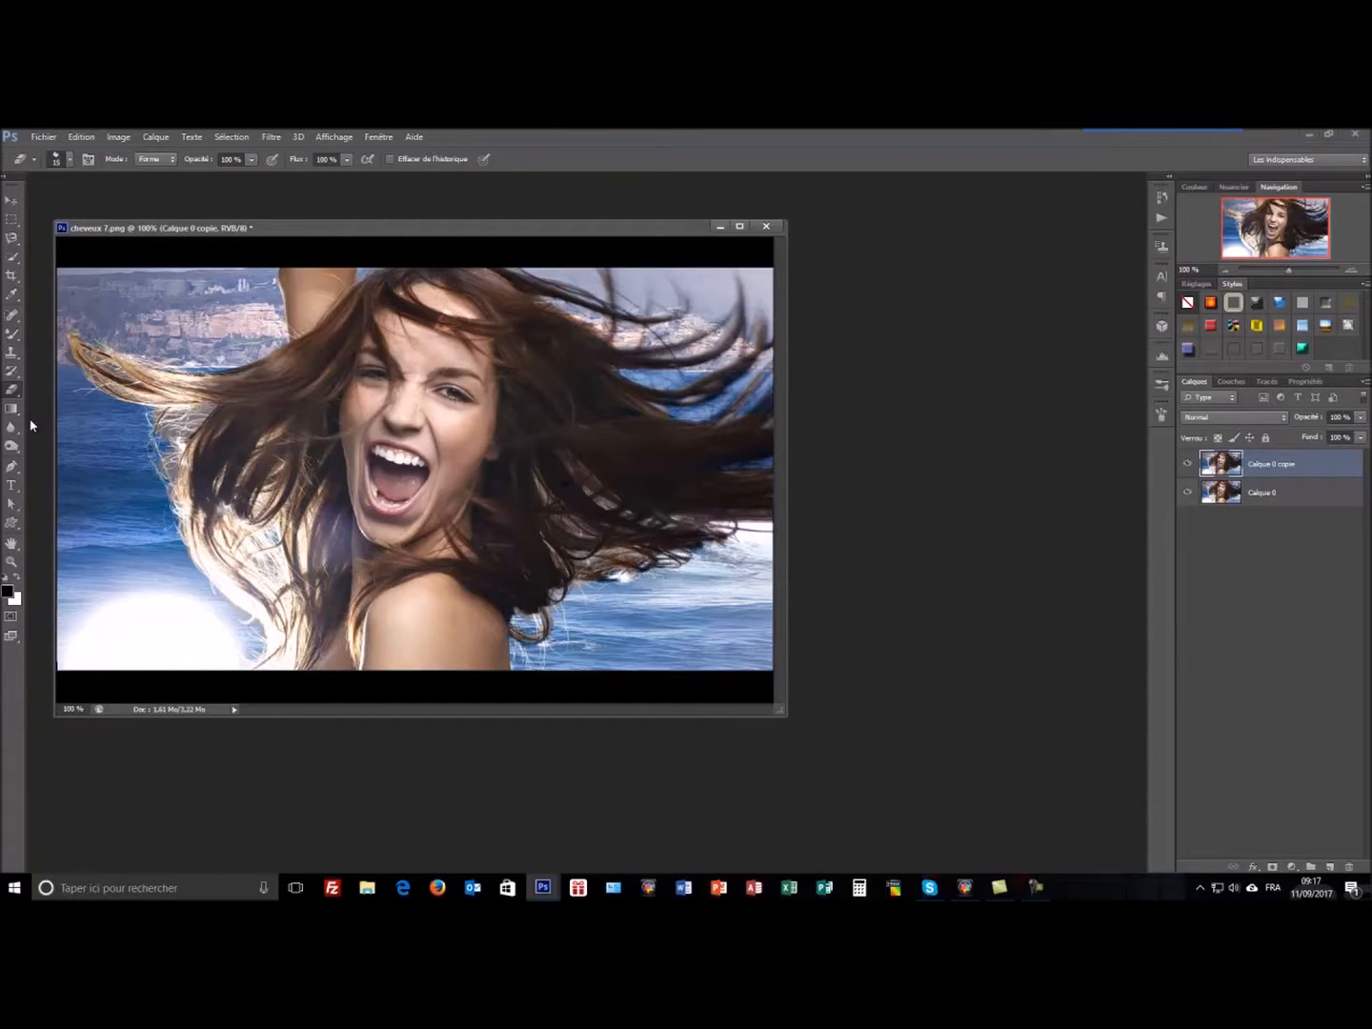
Step: Draw a closed Pen path widening from the woman's open mouth to the photo's lower-left corner and load it as a selection
left_click(13, 466)
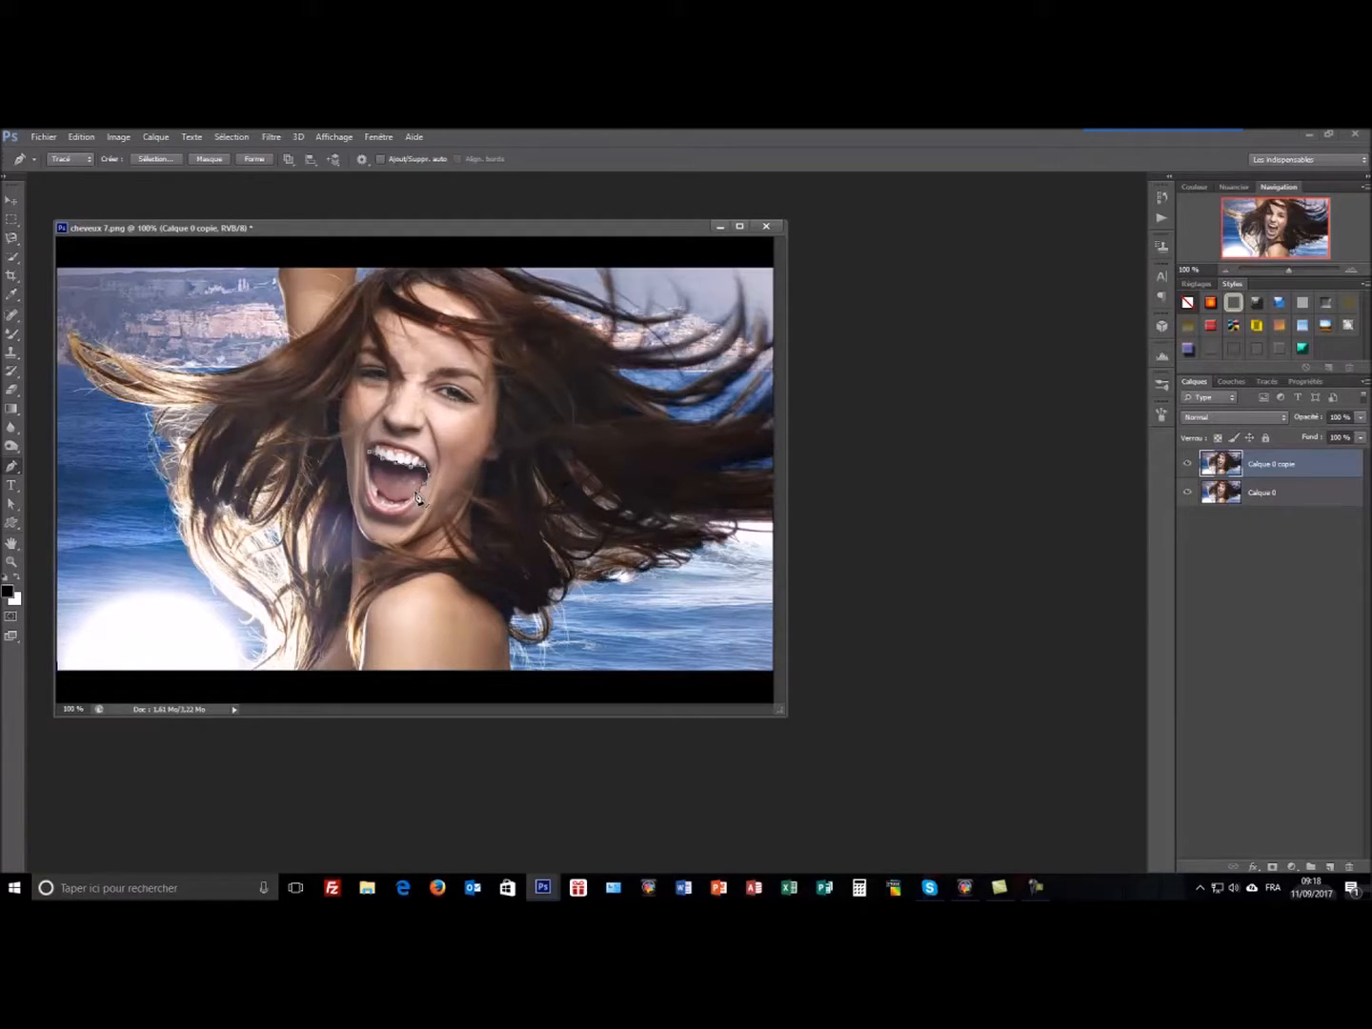
left_click(216, 670)
left_click(59, 668)
left_click(58, 503)
left_click(366, 455)
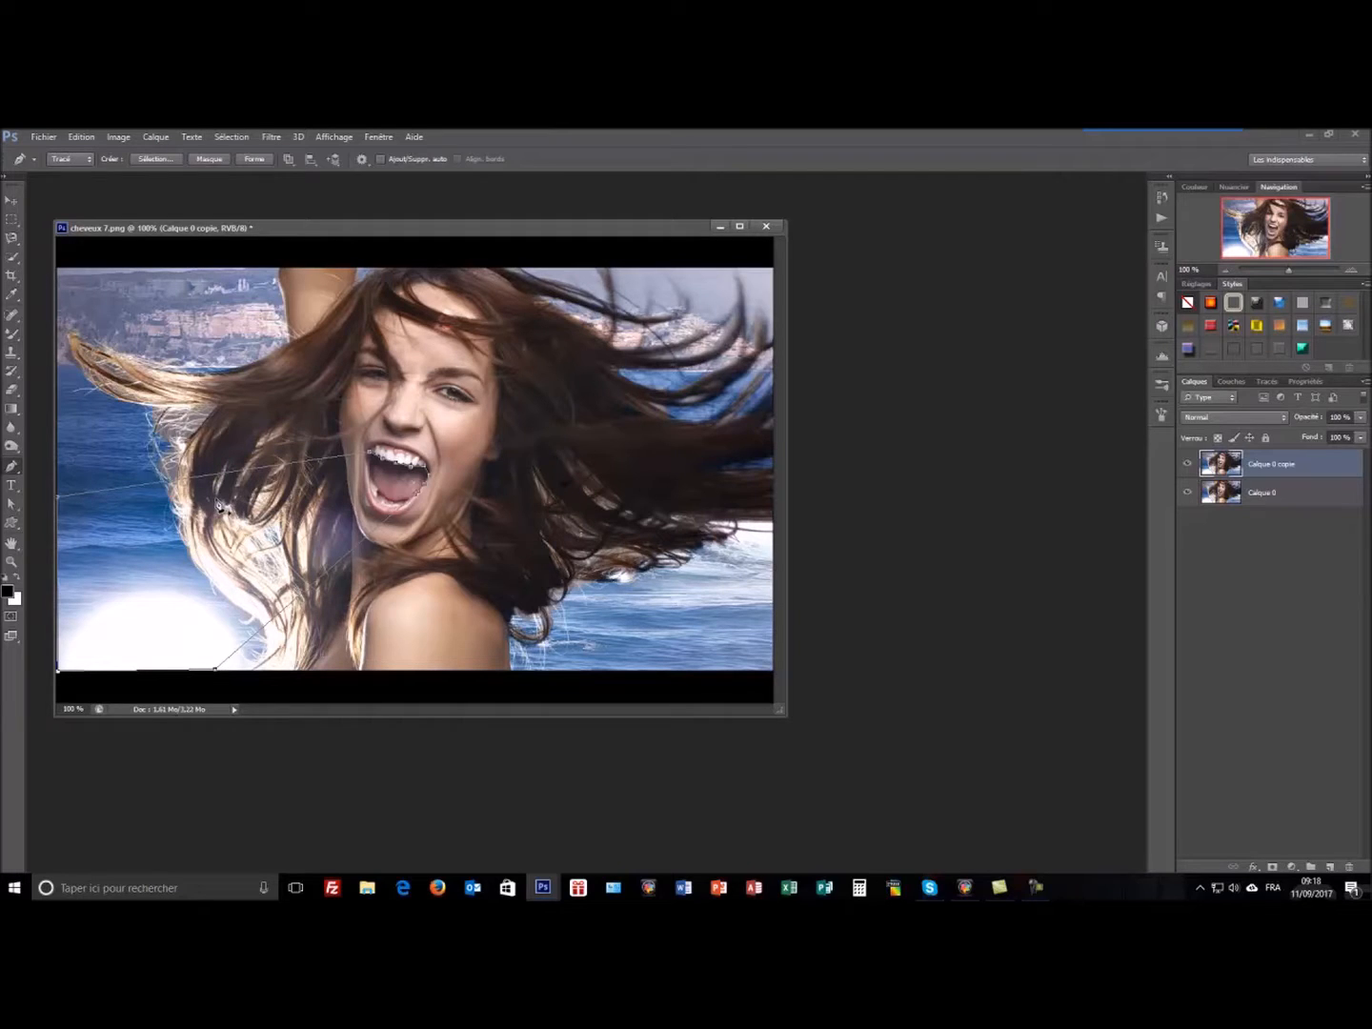
left_click(1265, 382)
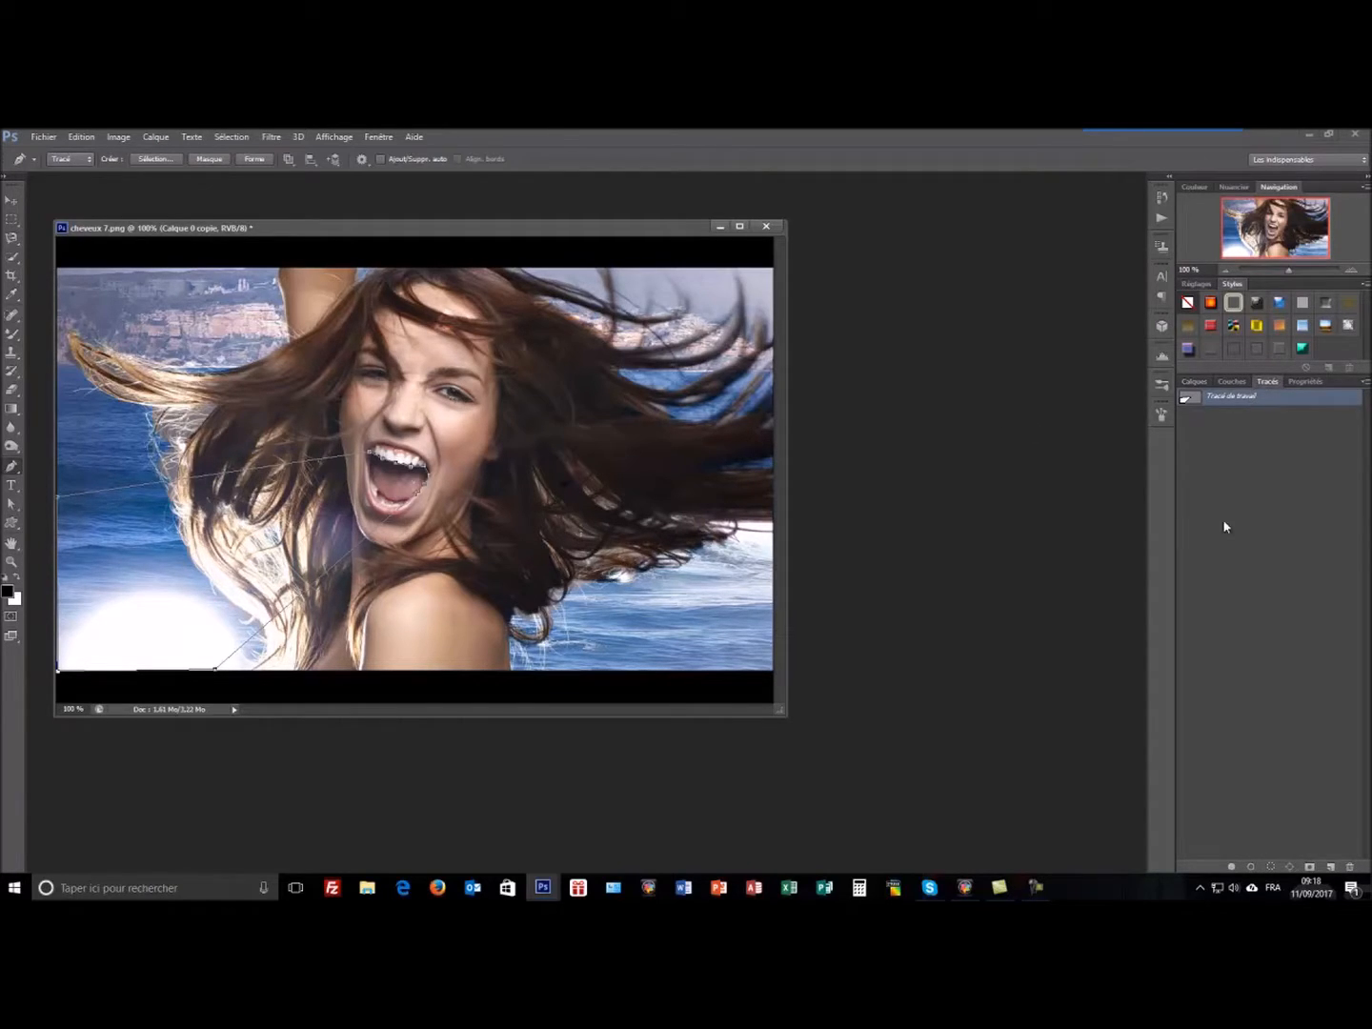
left_click(1200, 402, "ctrl")
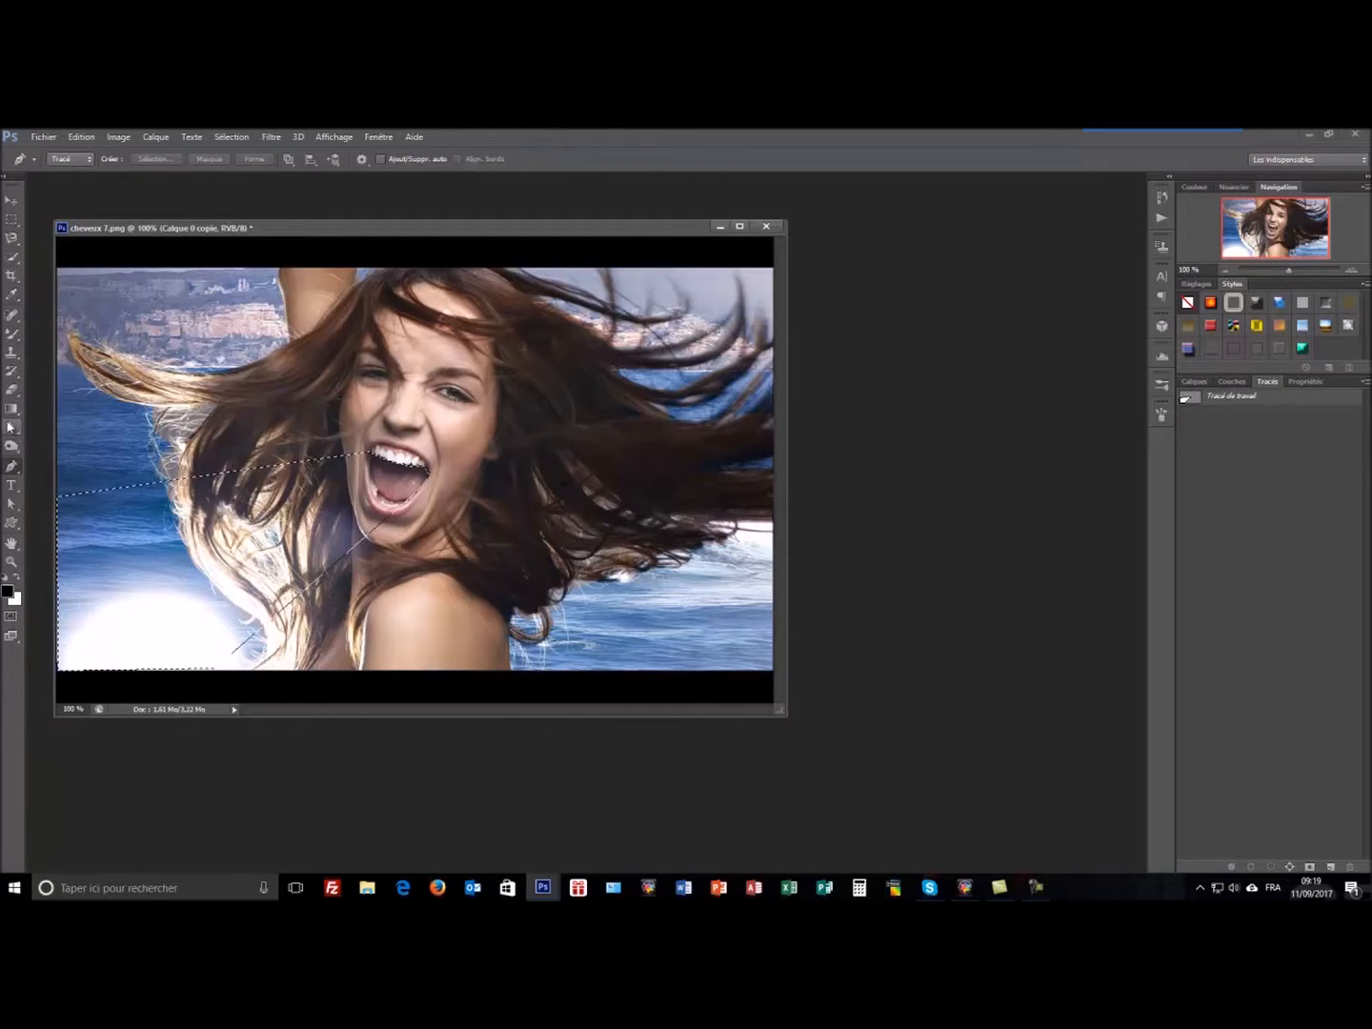
Step: Fill the selection with the black transparent-stripes linear gradient, running from the photo's left edge to the woman's mouth
left_click(11, 411)
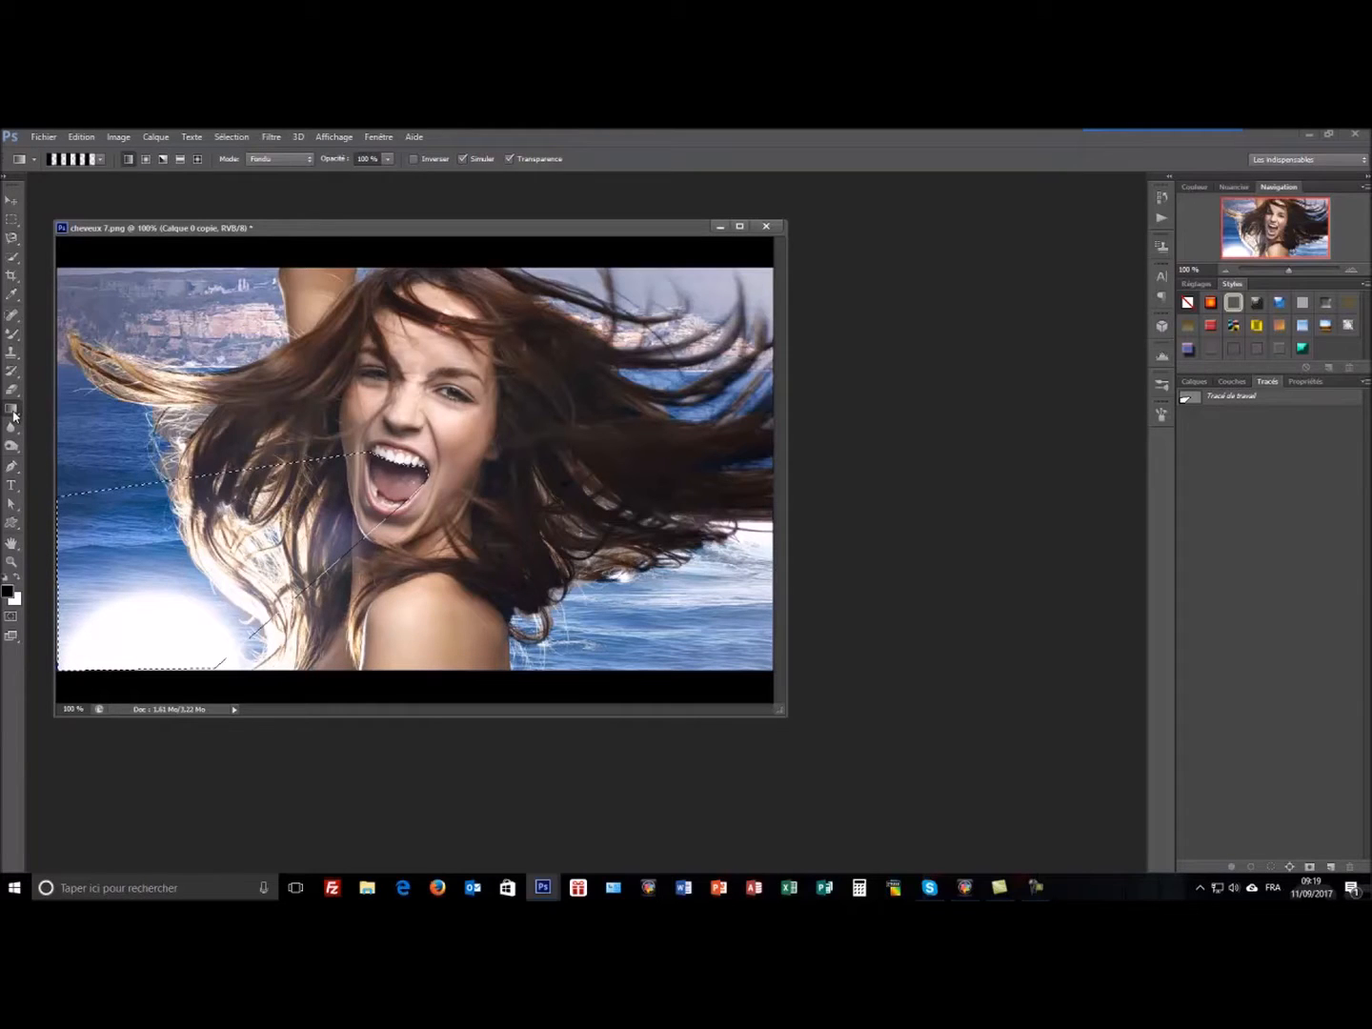
right_click(13, 412)
left_click(99, 407)
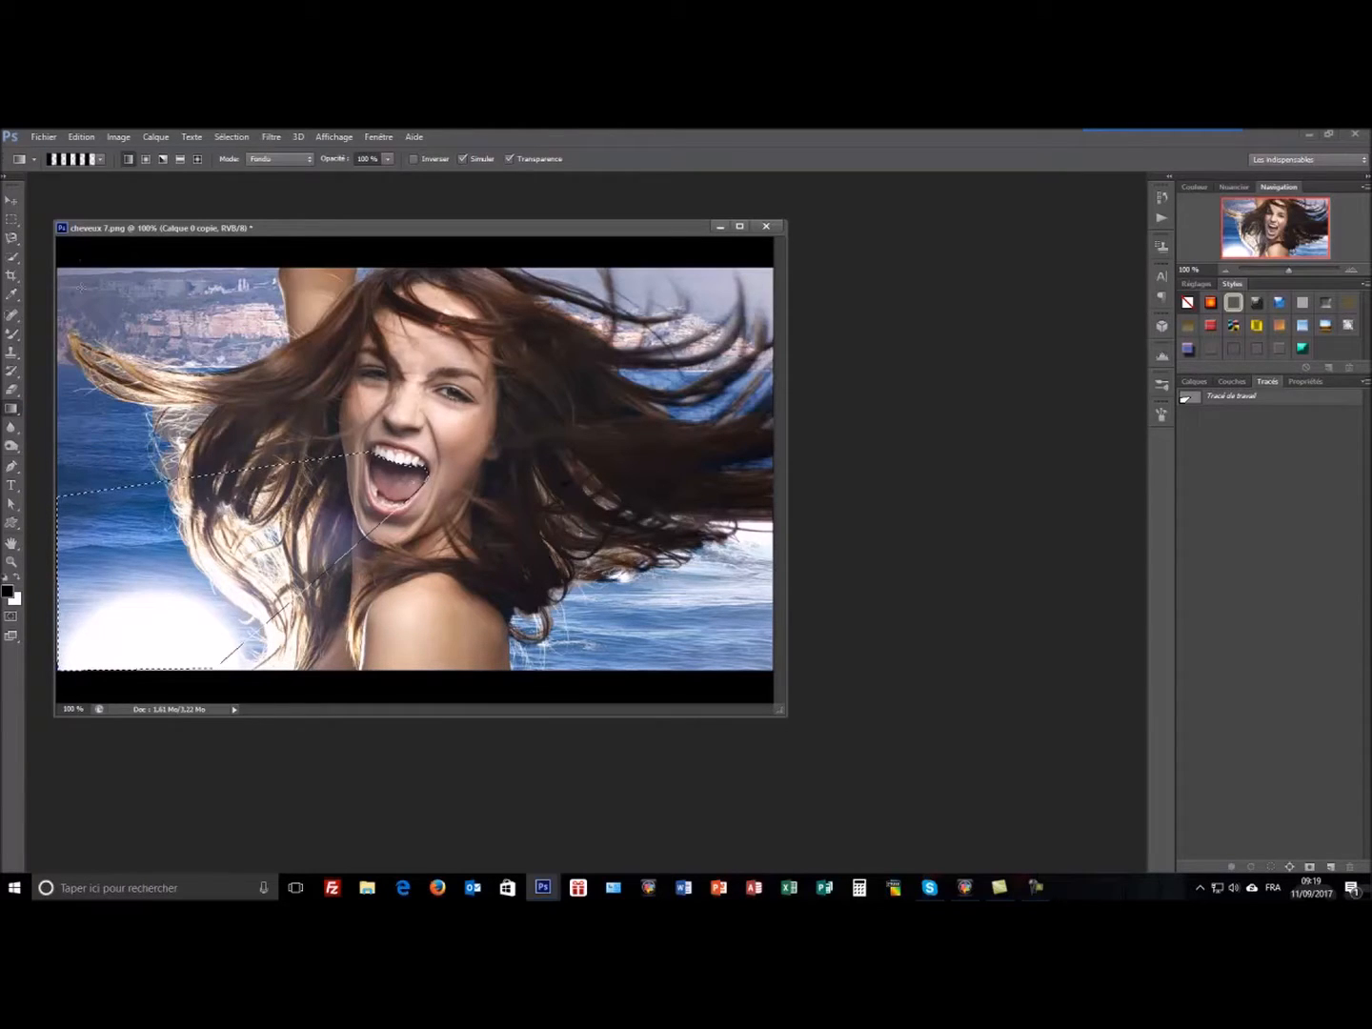
left_click(101, 160)
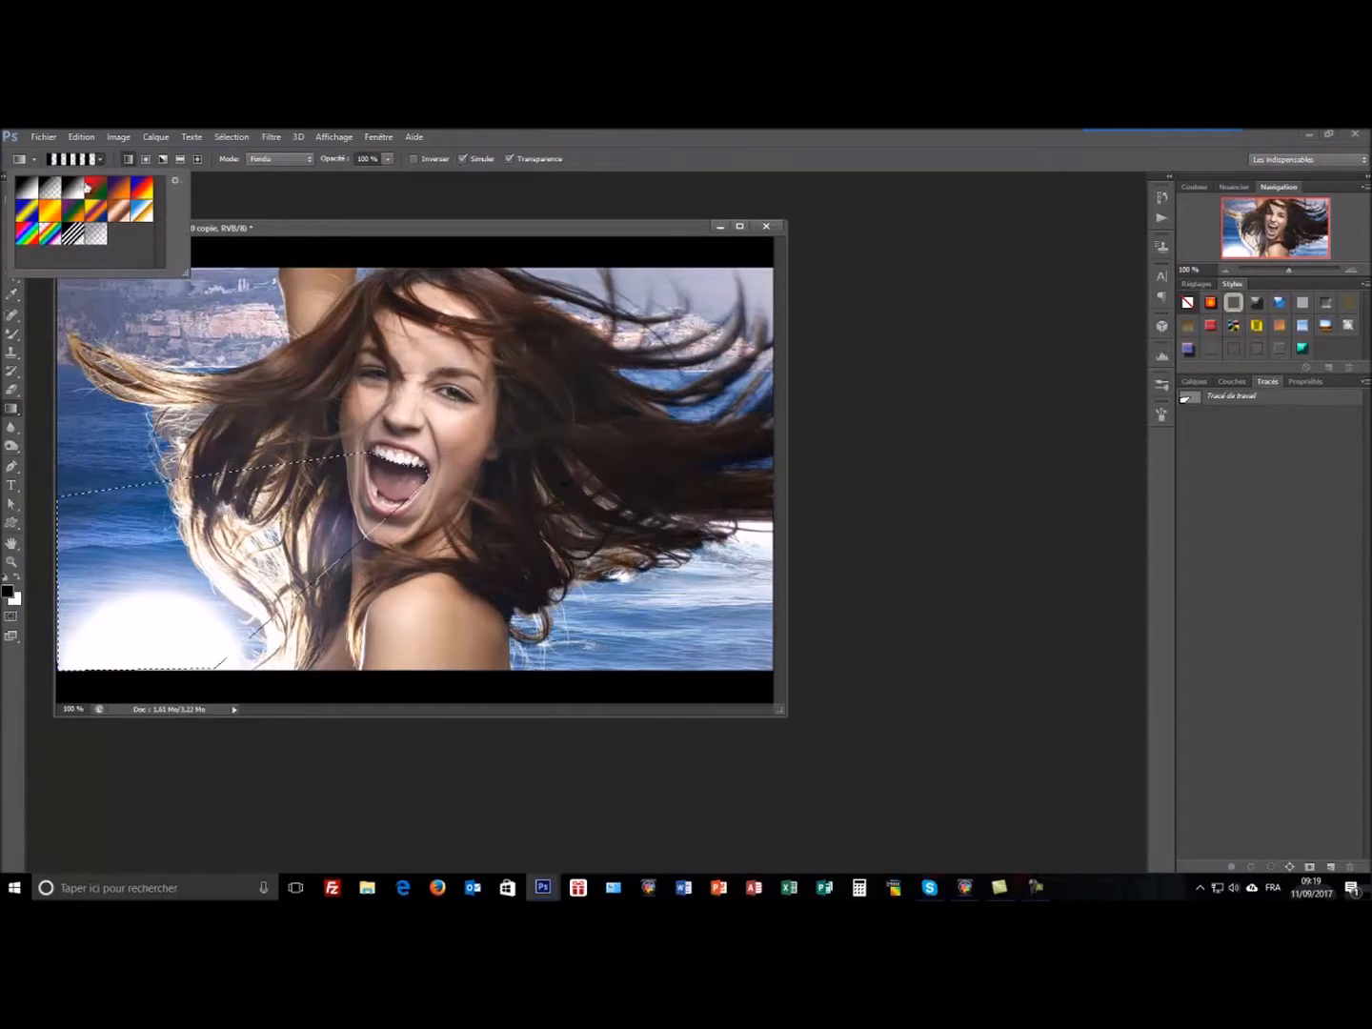
left_click(77, 241)
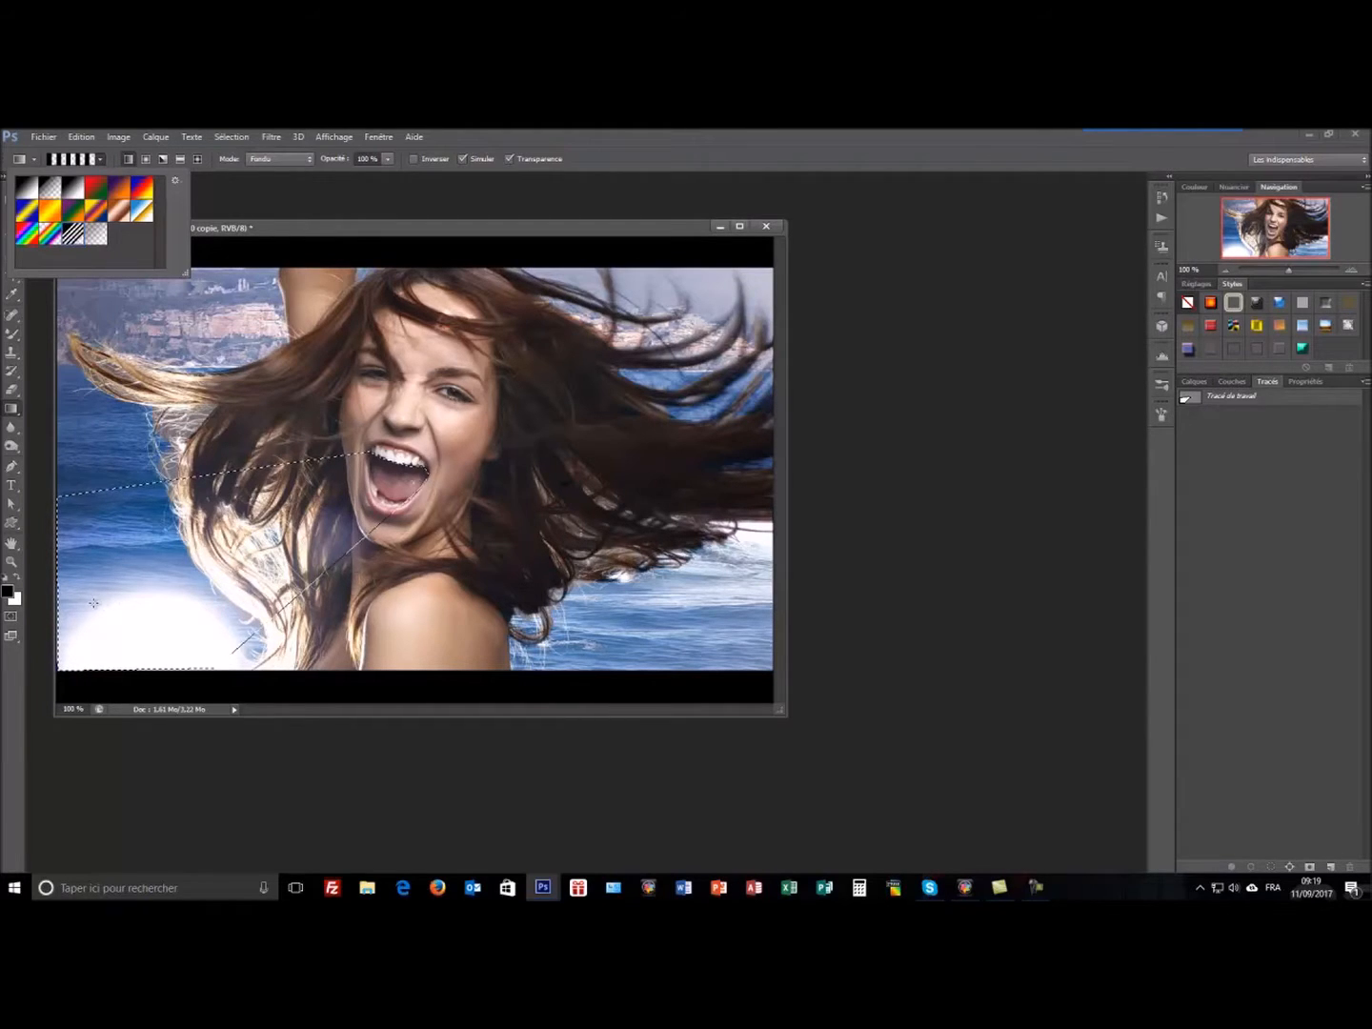
left_click_drag(62, 616, 162, 584)
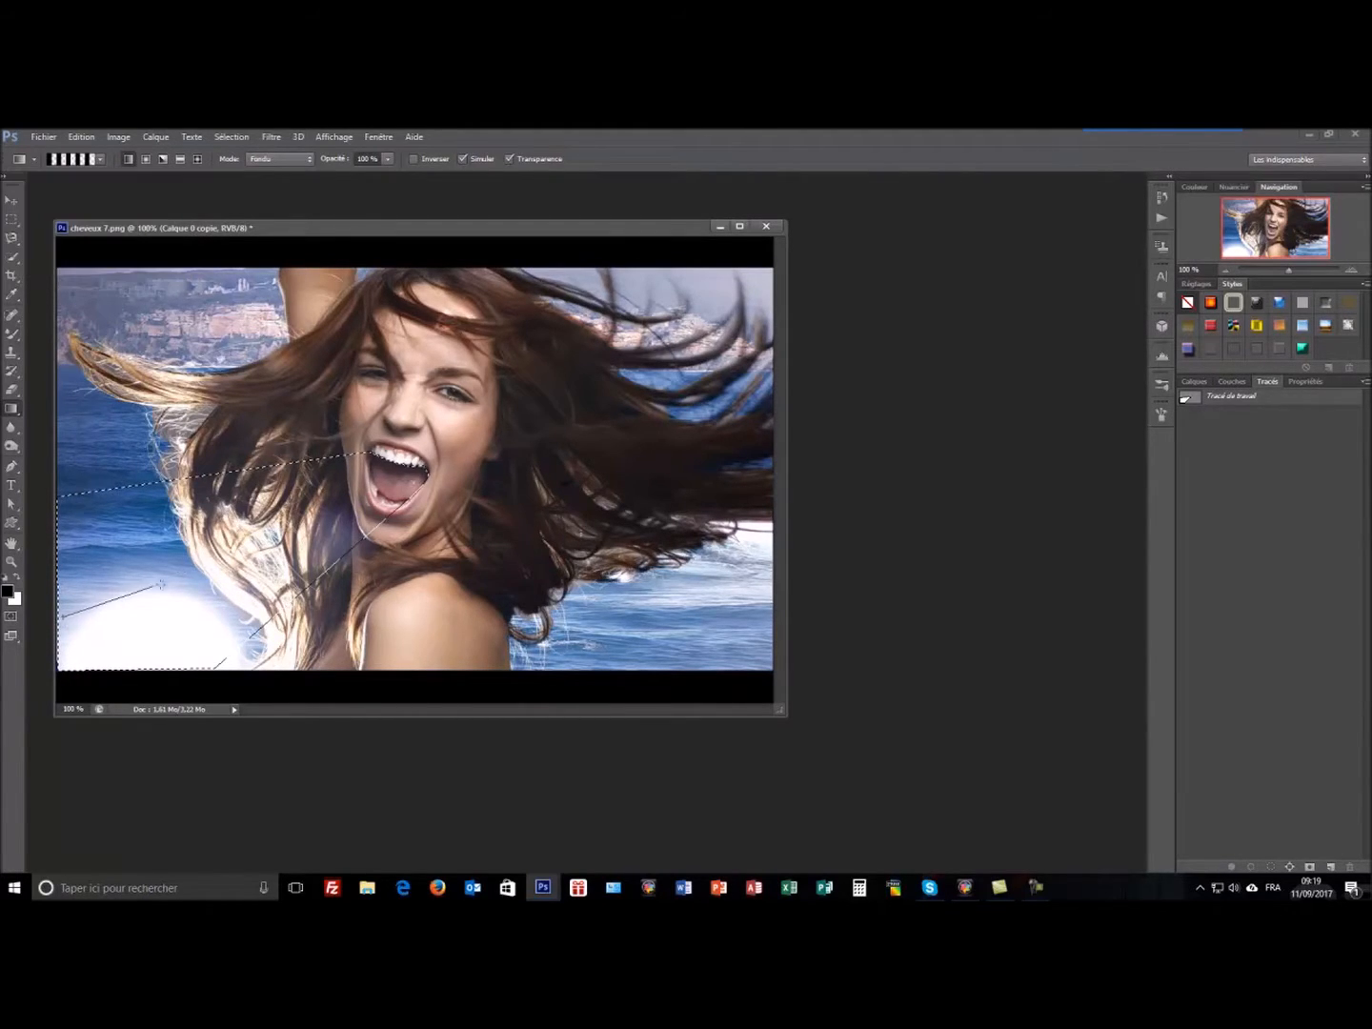
left_click_drag(355, 500, 354, 497)
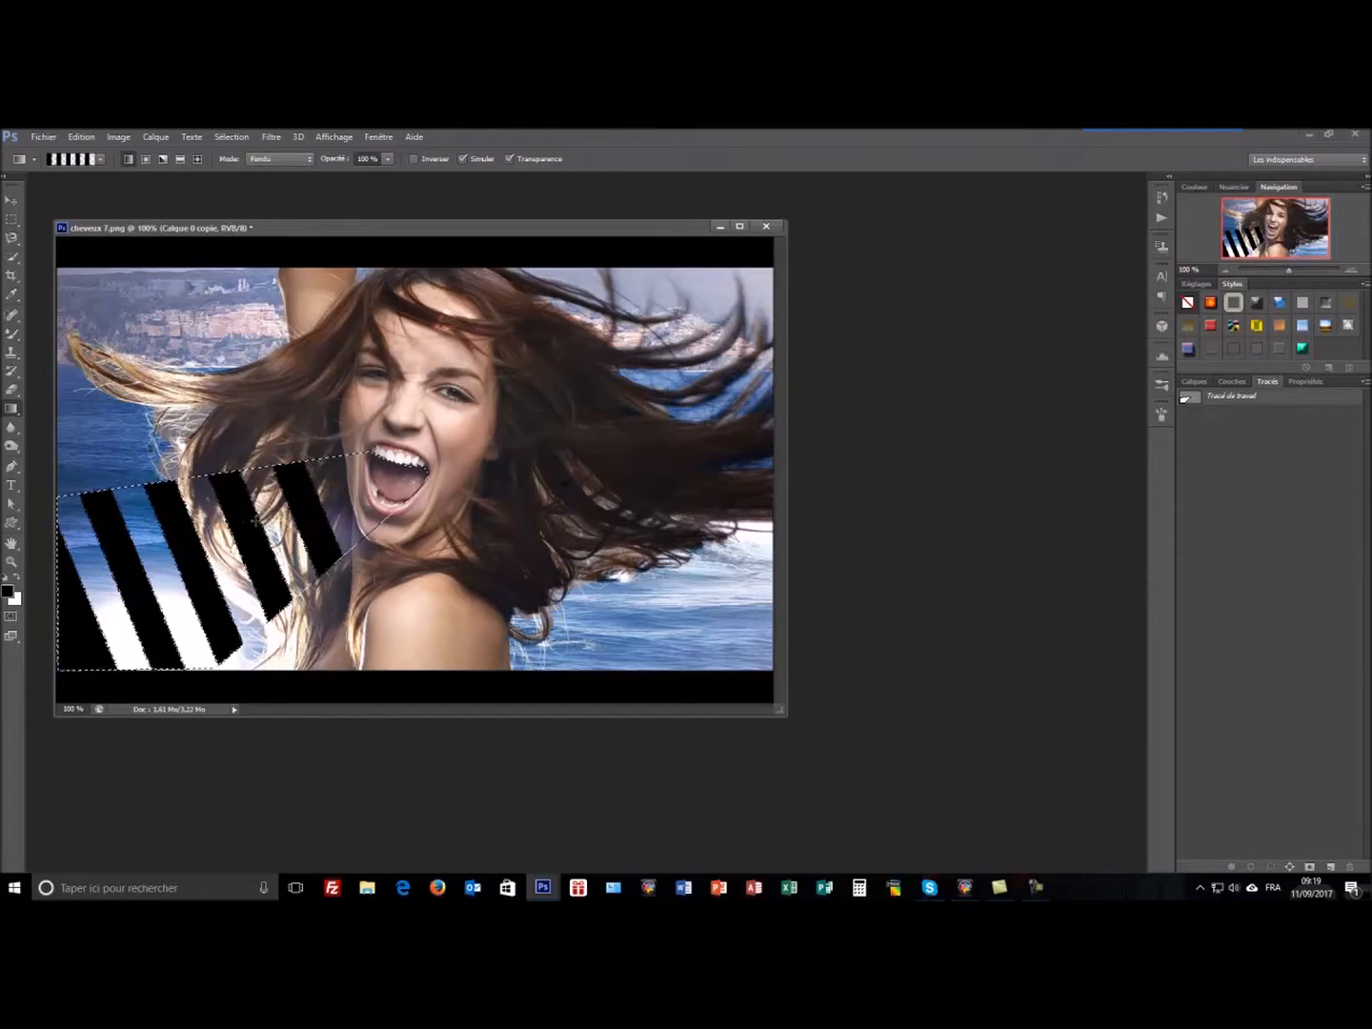
Step: Add a new layer above Calque 0 copie and deselect the striped area
left_click(1197, 382)
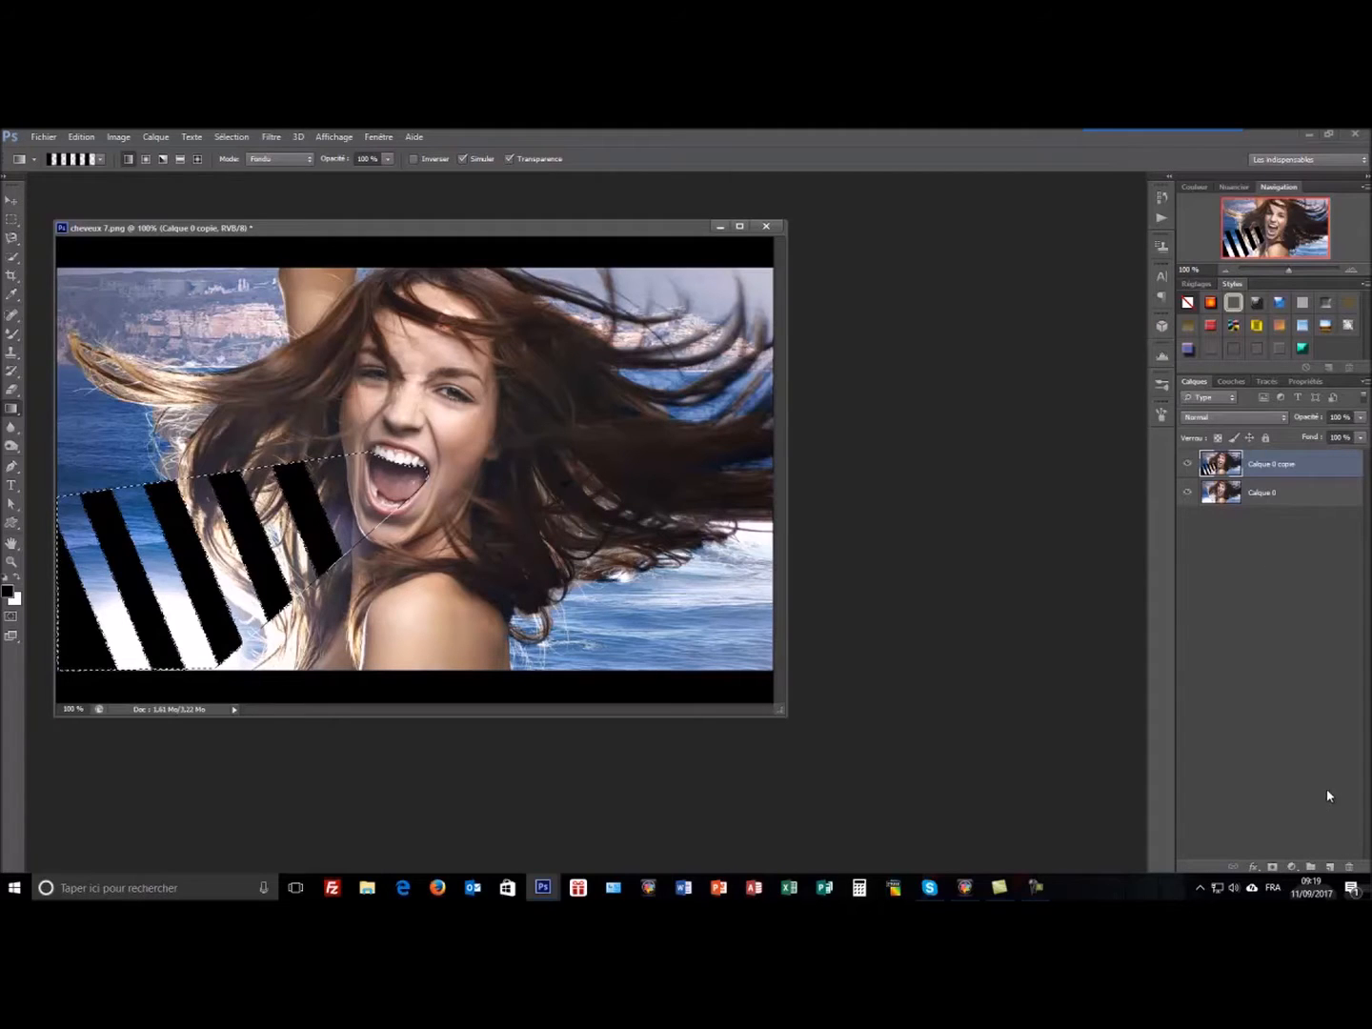
left_click(1330, 868)
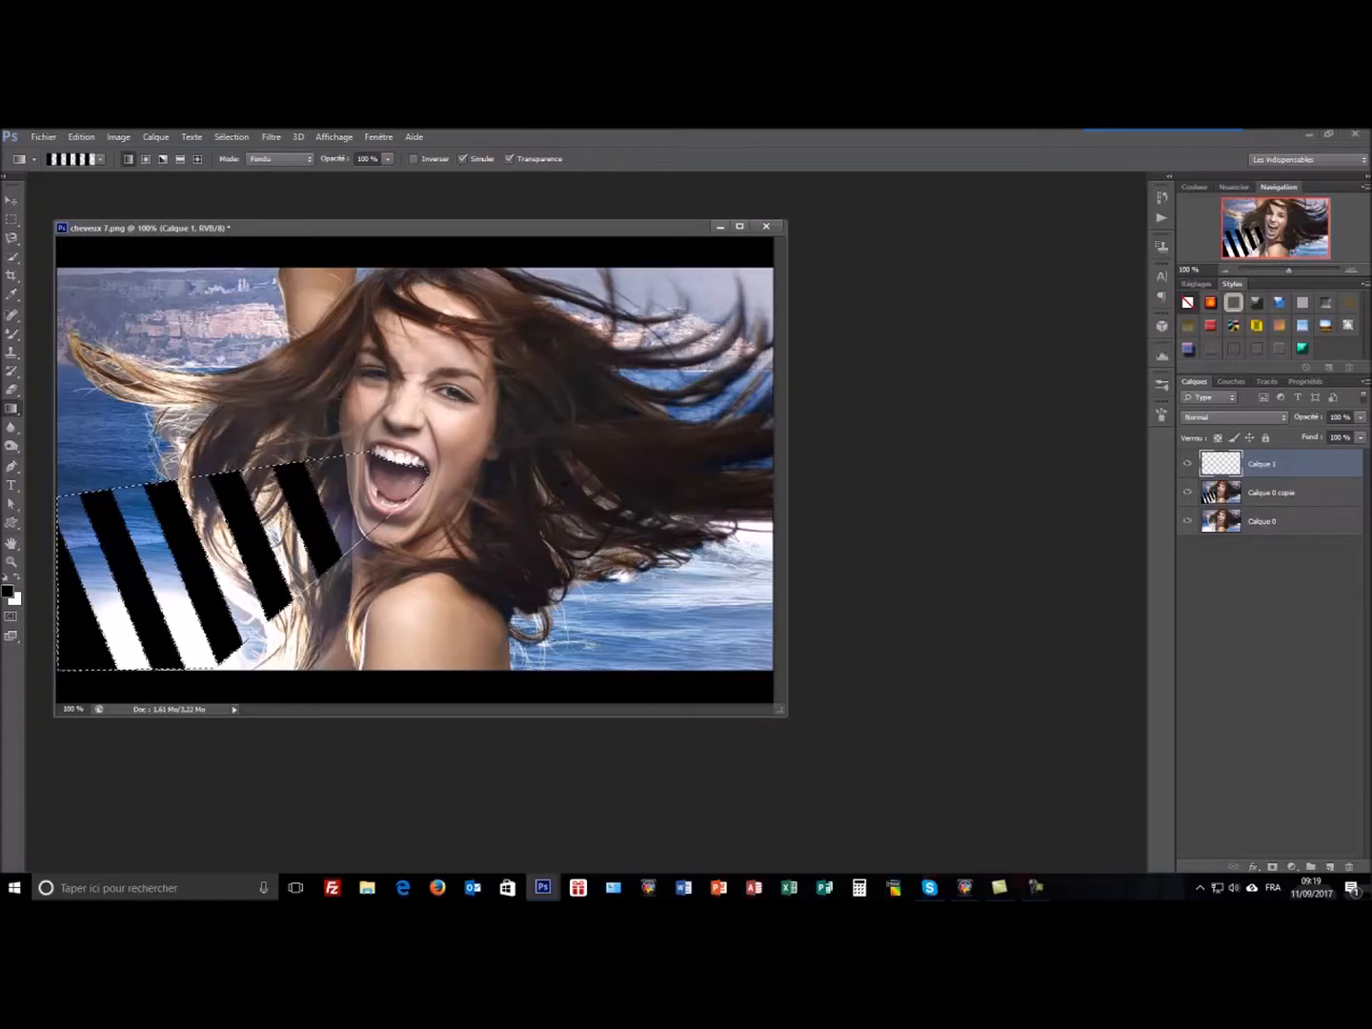
key("ctrl+d")
Step: Stamp SUPER TUTO PHOTOSHOP in black from the mouth along the stripes' lower edge, using the Mixer Brush text tip at 418 px
left_click(11, 334)
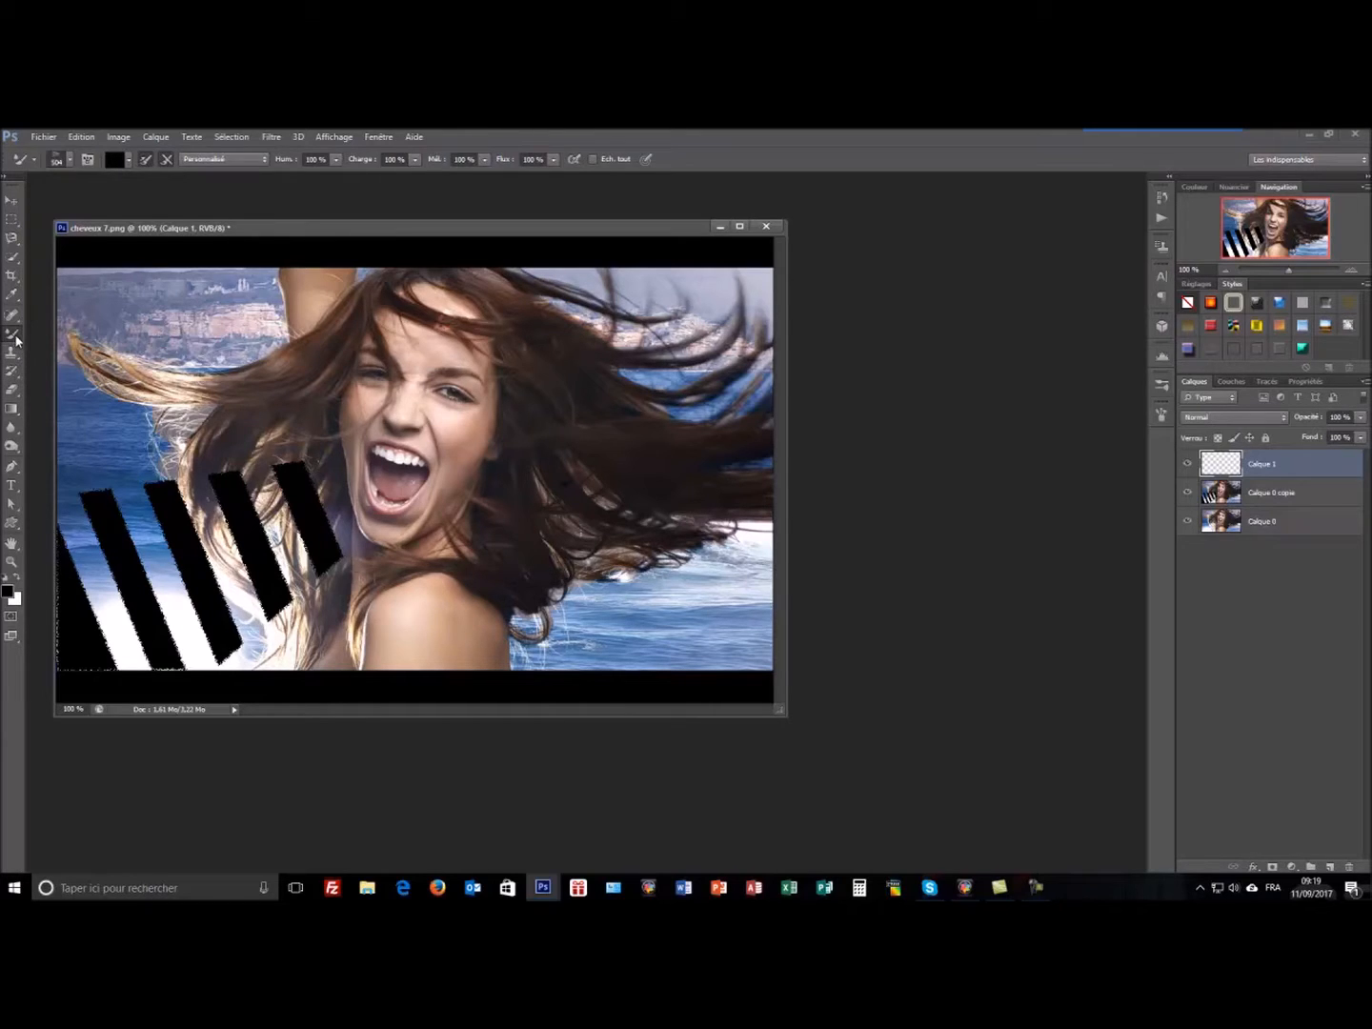
right_click(13, 337)
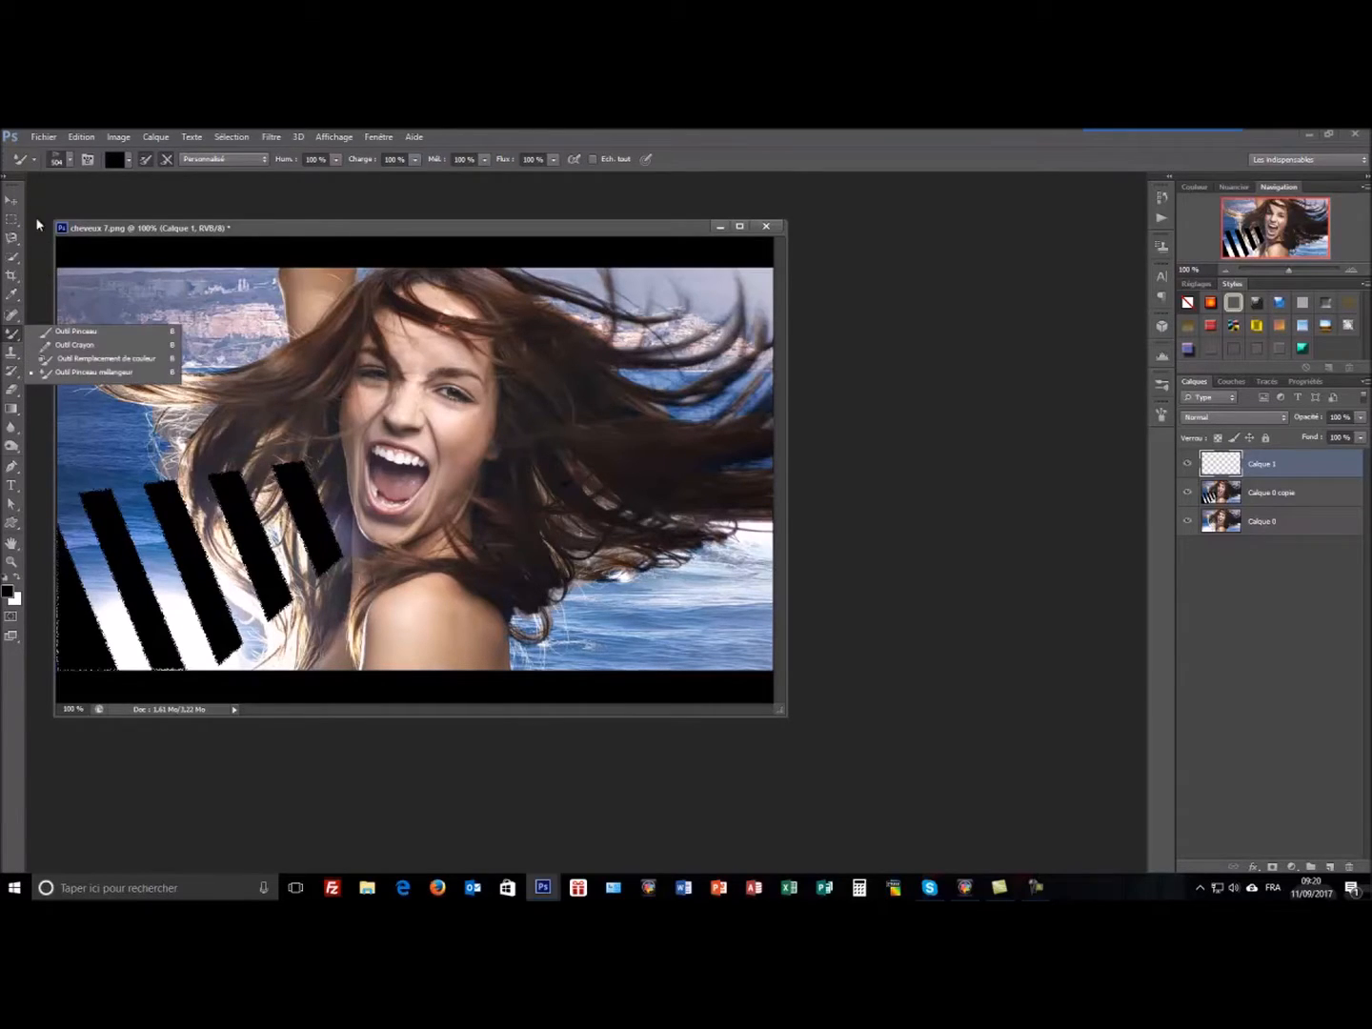
left_click(54, 160)
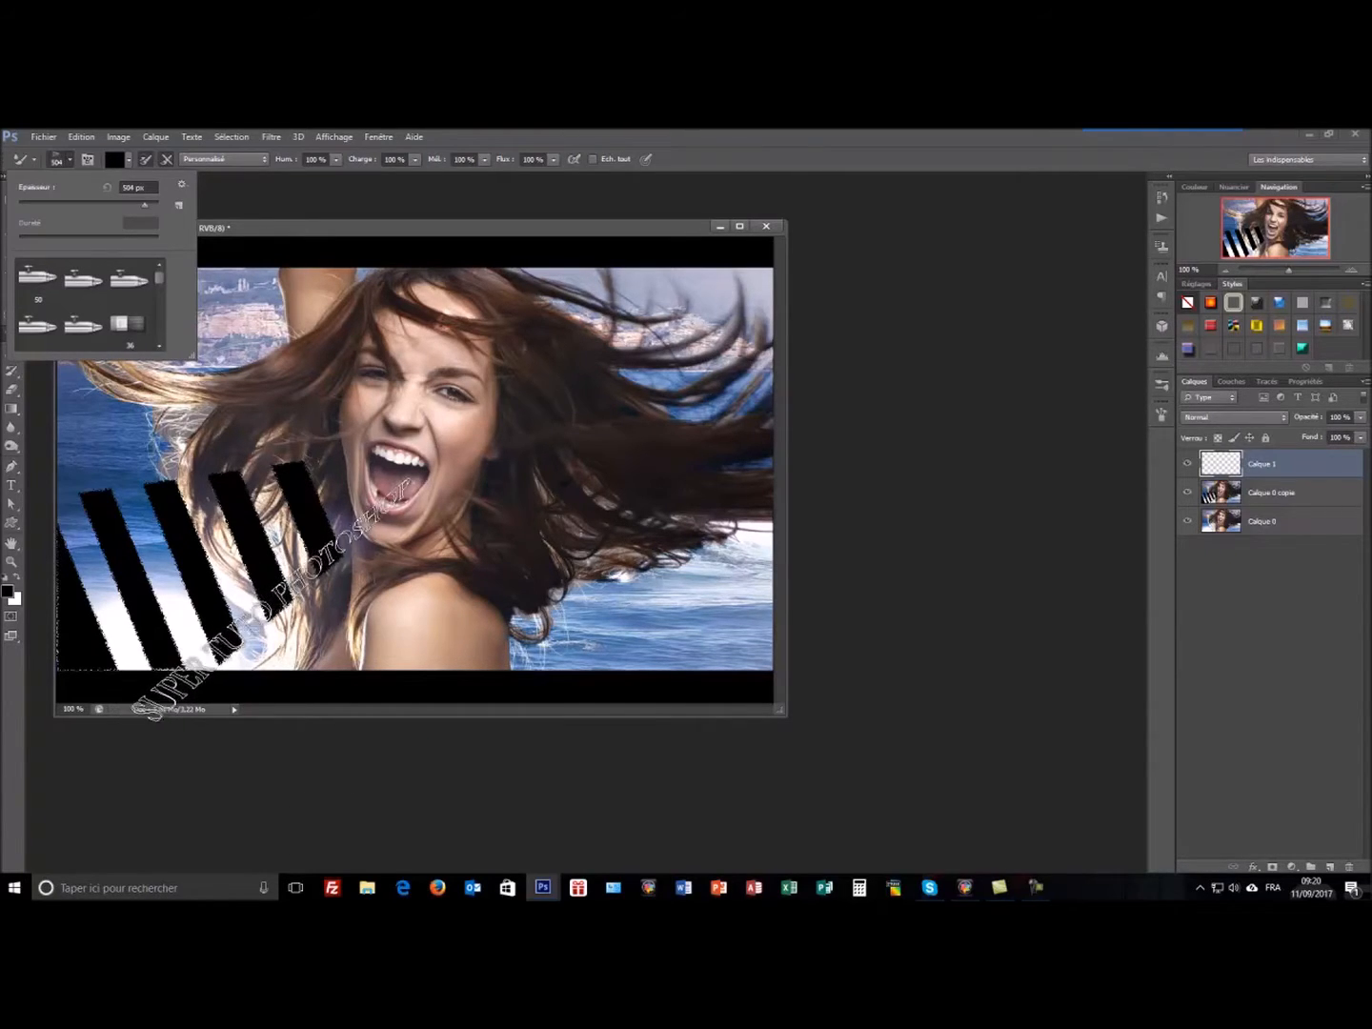
left_click(280, 586)
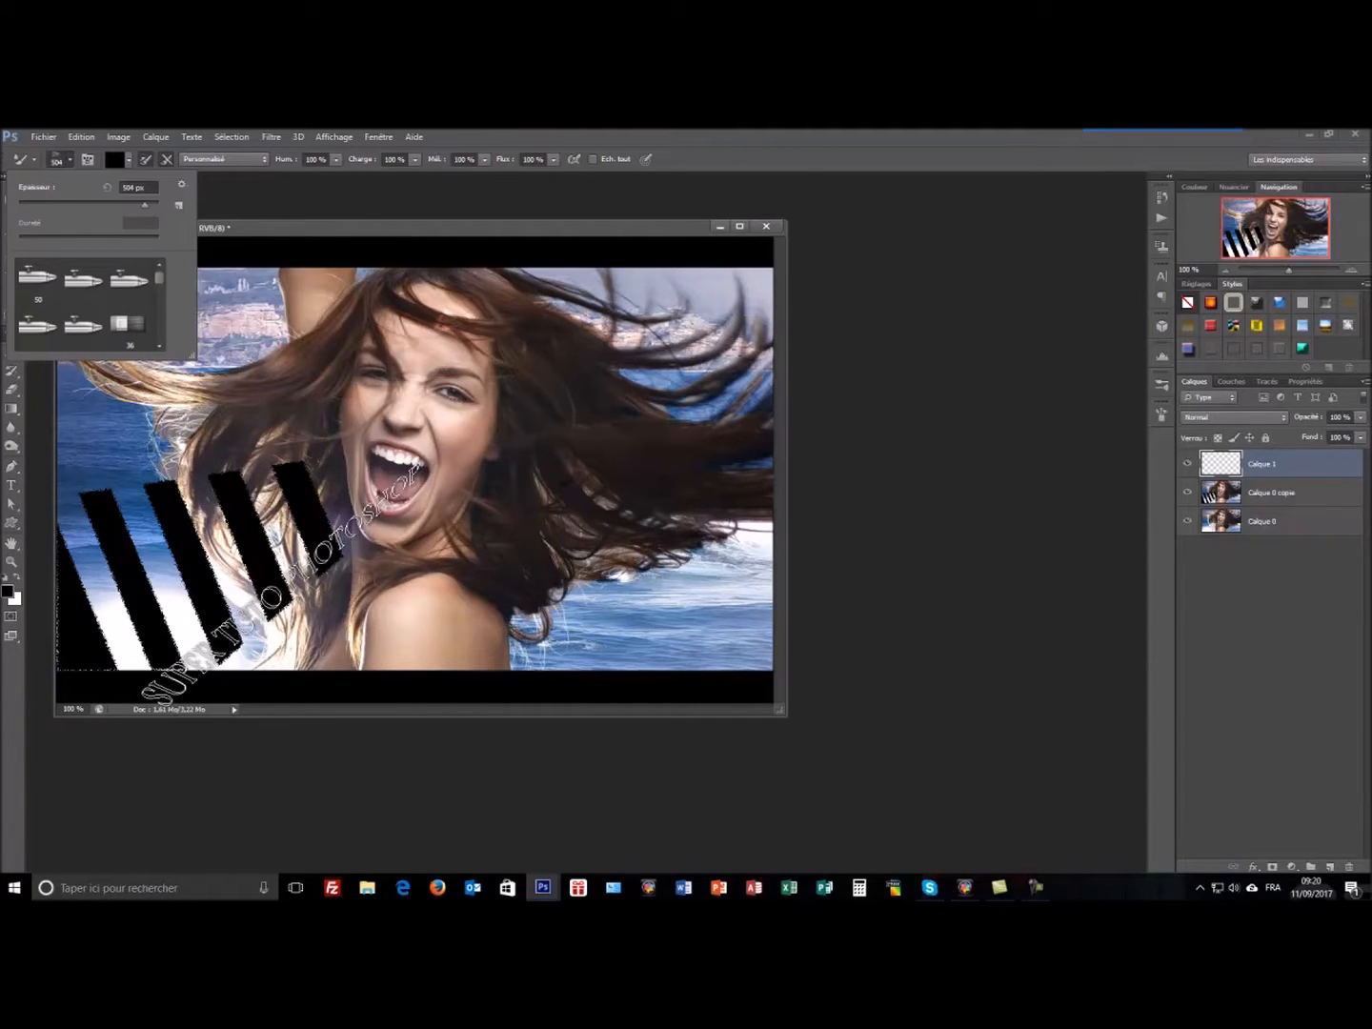
left_click(283, 587)
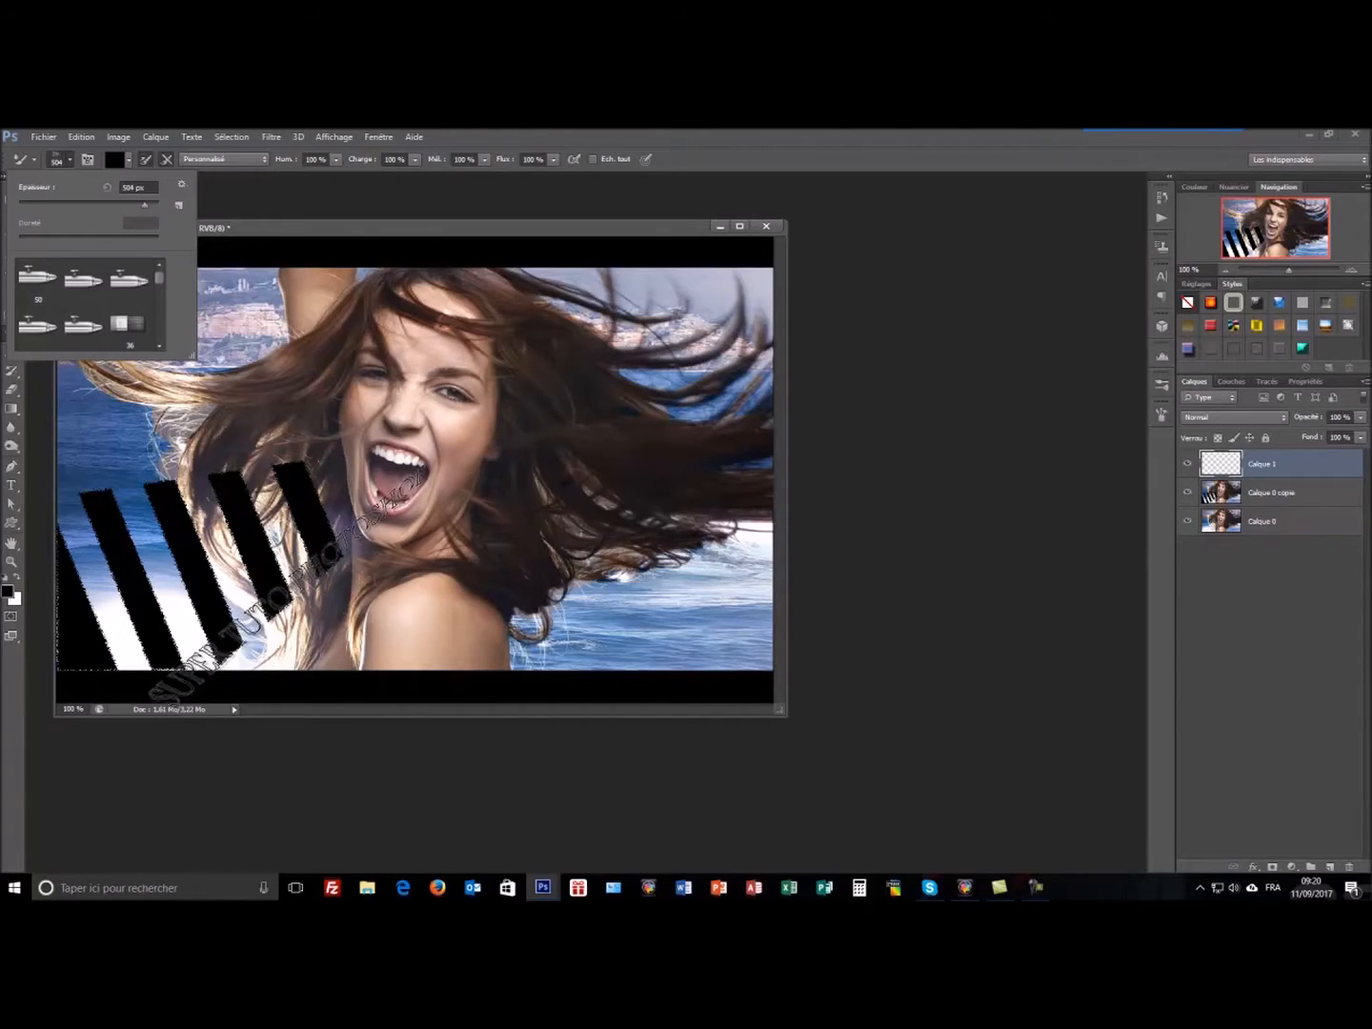
left_click(281, 589)
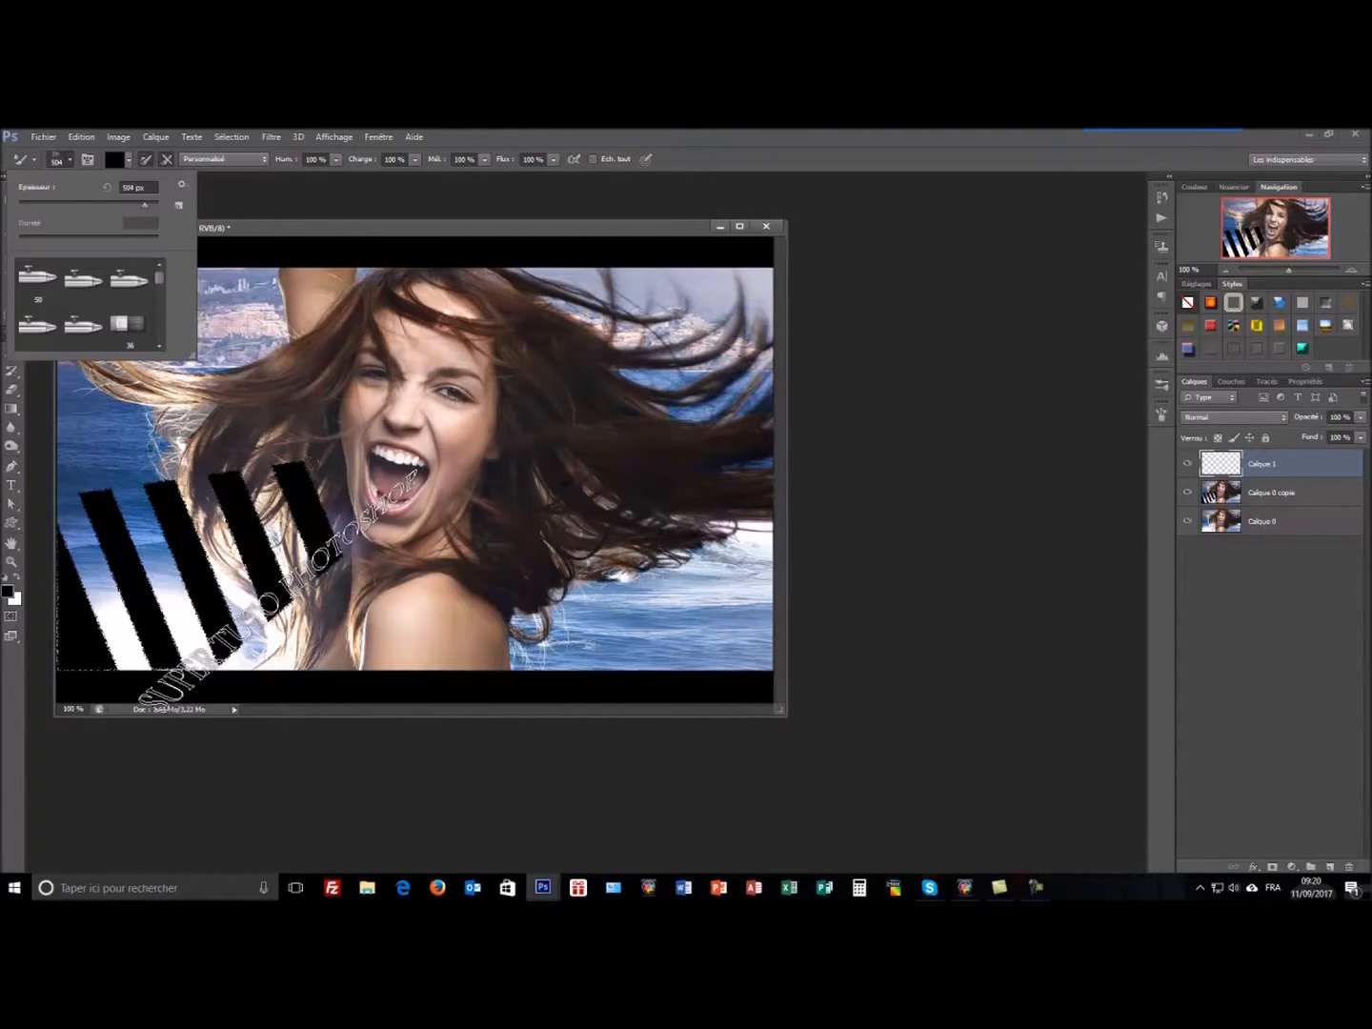
left_click(1163, 412)
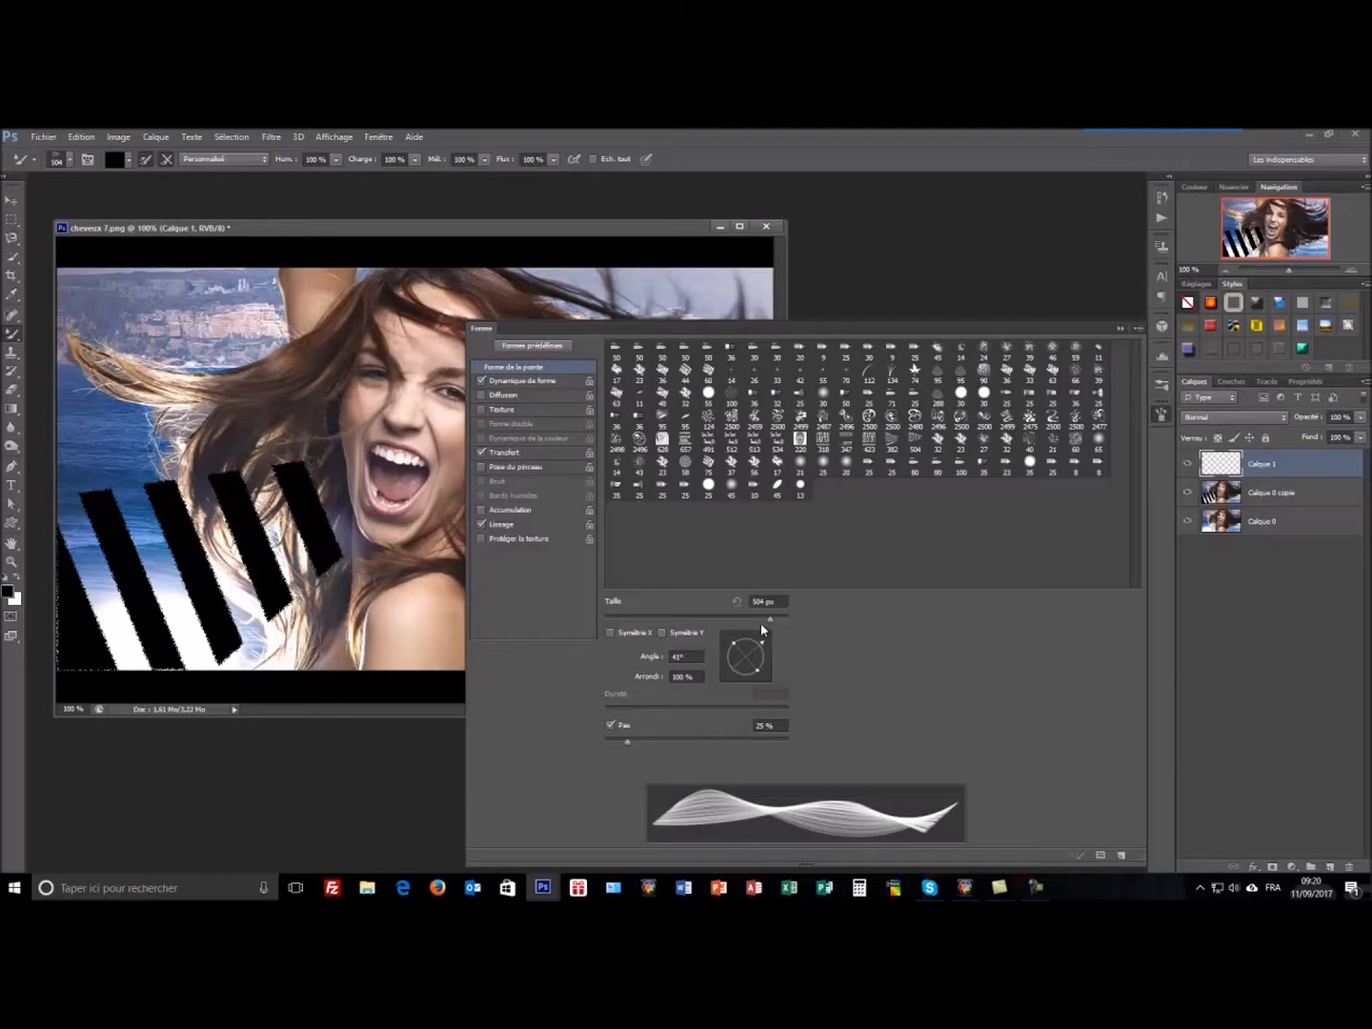
left_click_drag(770, 619, 758, 619)
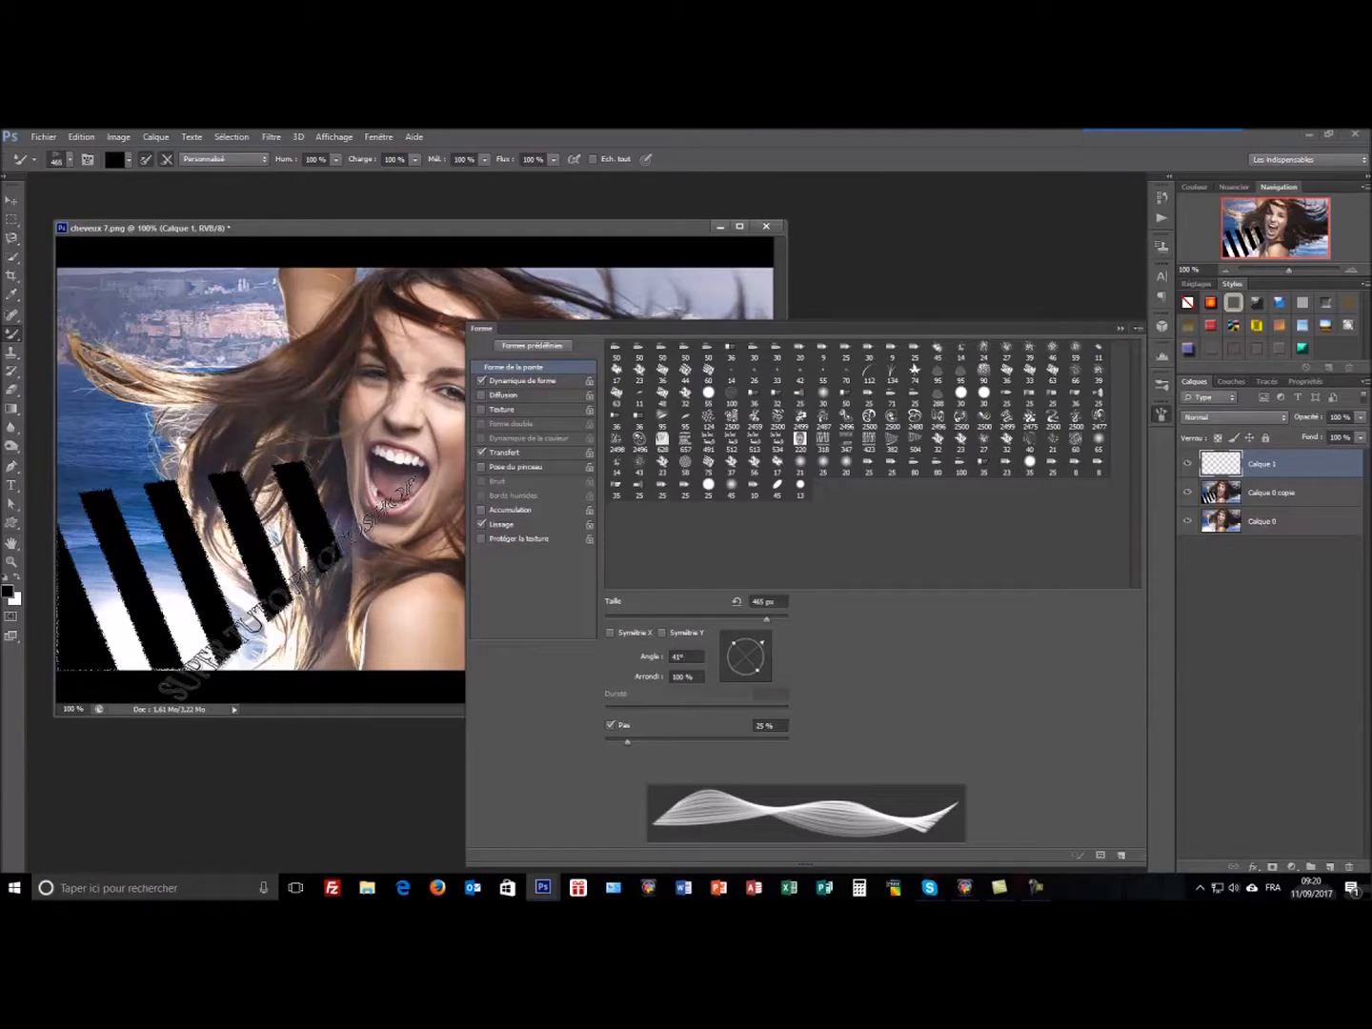
mouse_move(765, 619)
left_mouse_down()
mouse_move(774, 625)
mouse_move(761, 619)
left_mouse_up()
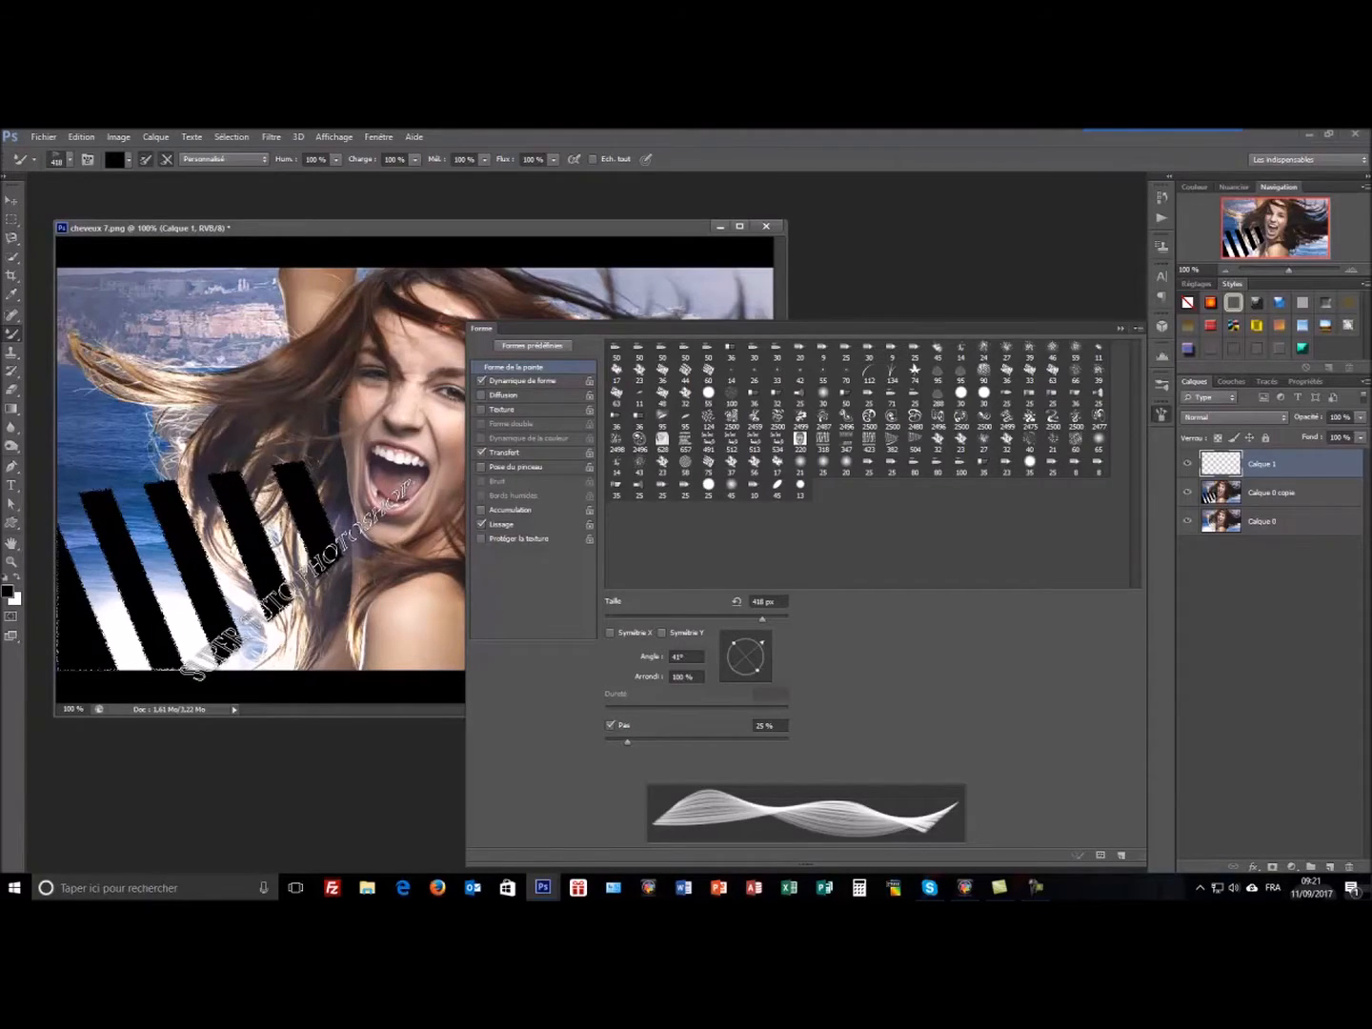
key("F5")
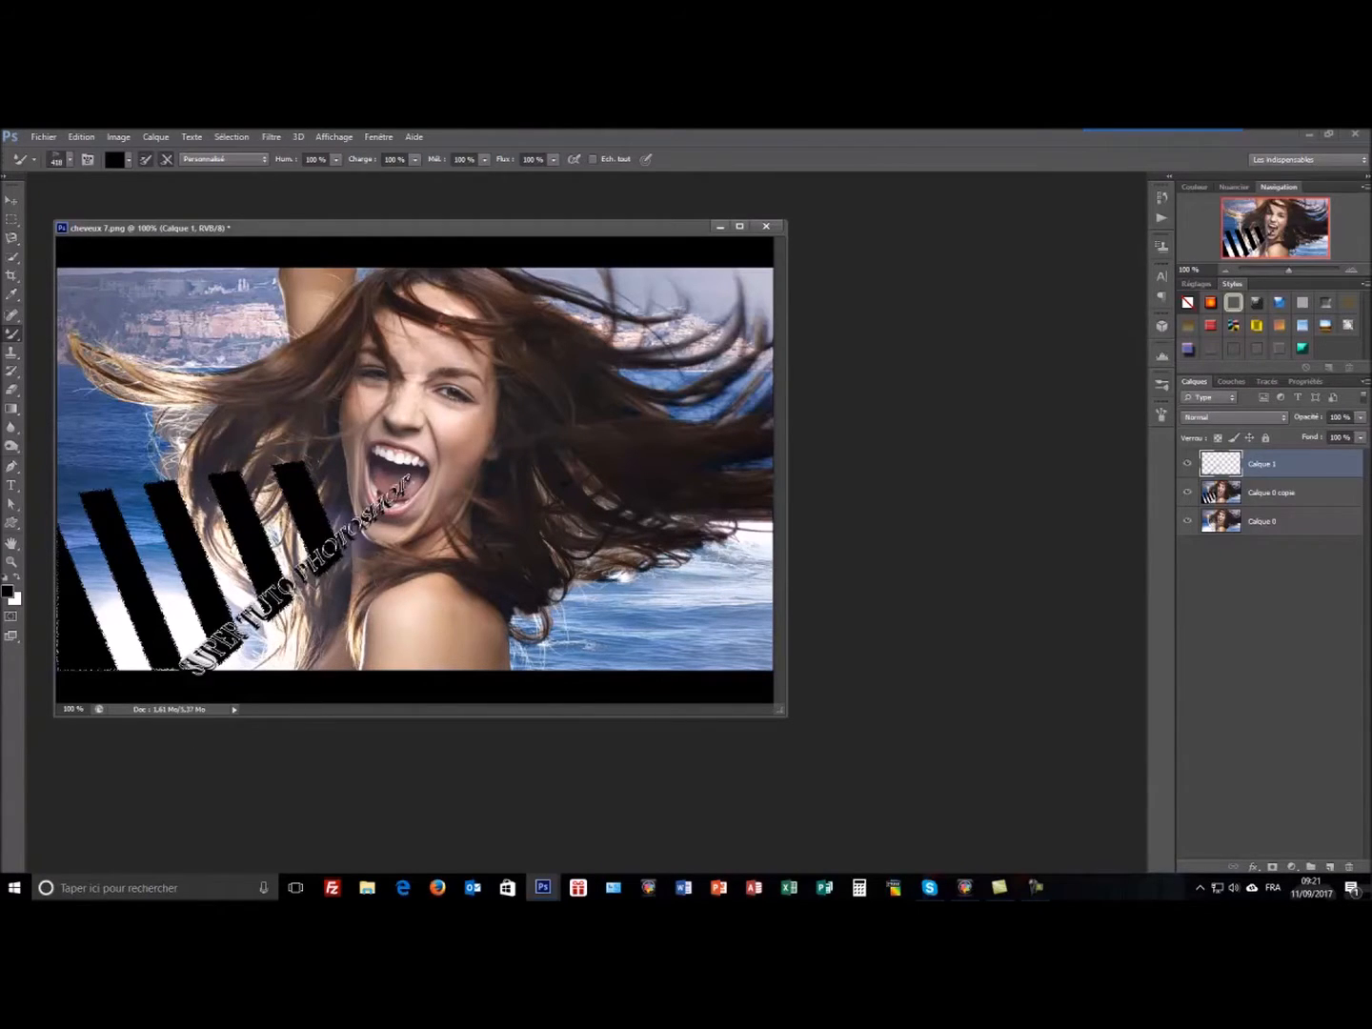
Step: Stamp the text in white just above the black line, with the brush tip at 480 px and an angle of 33°
left_click(13, 579)
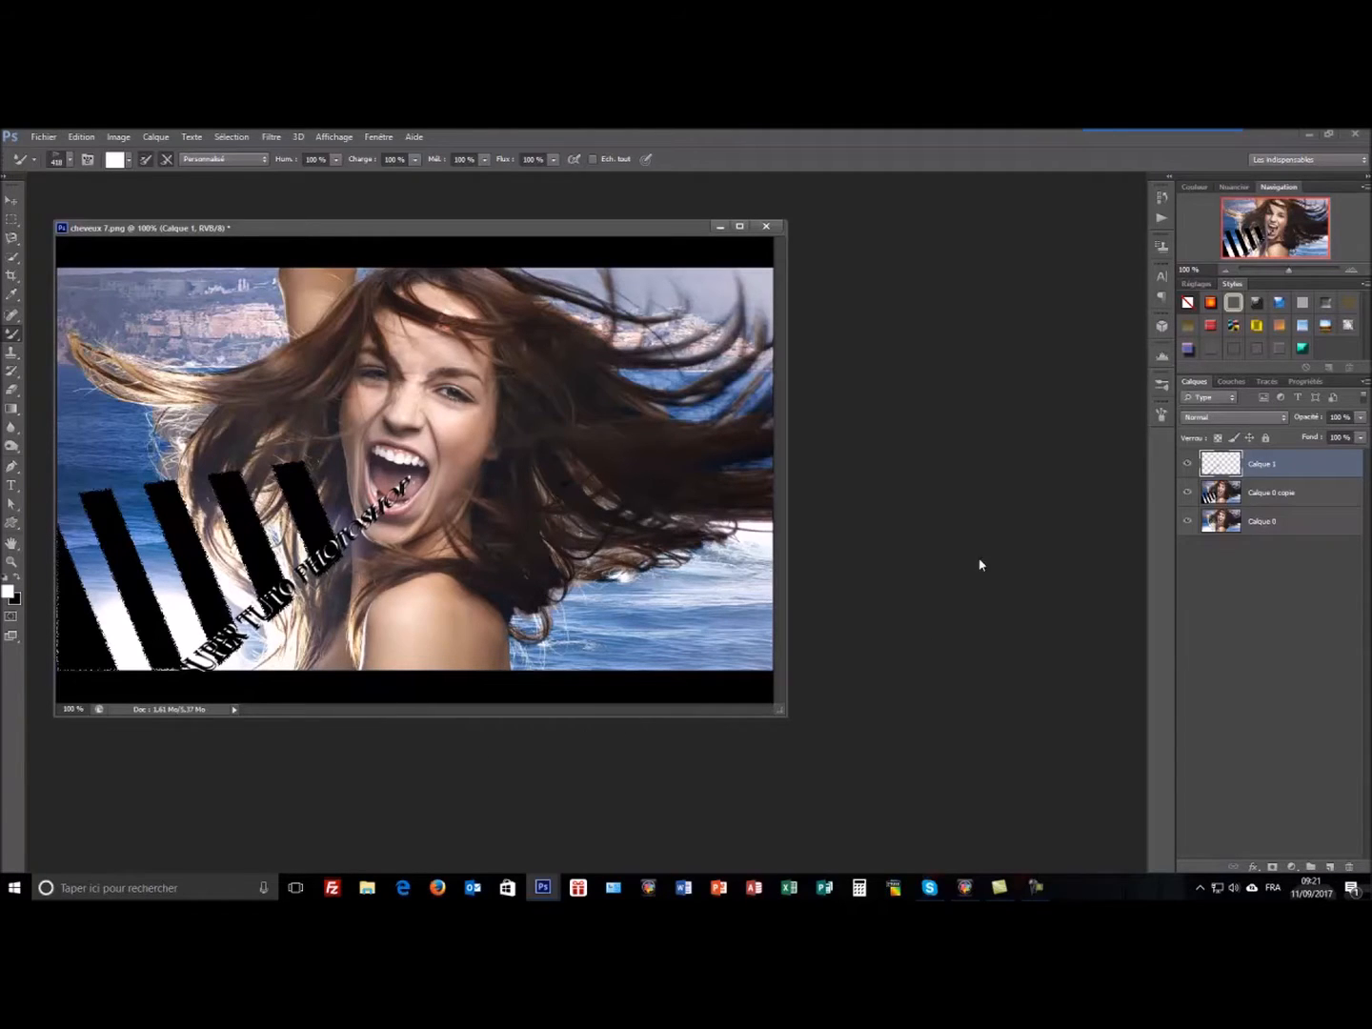
left_click(1161, 414)
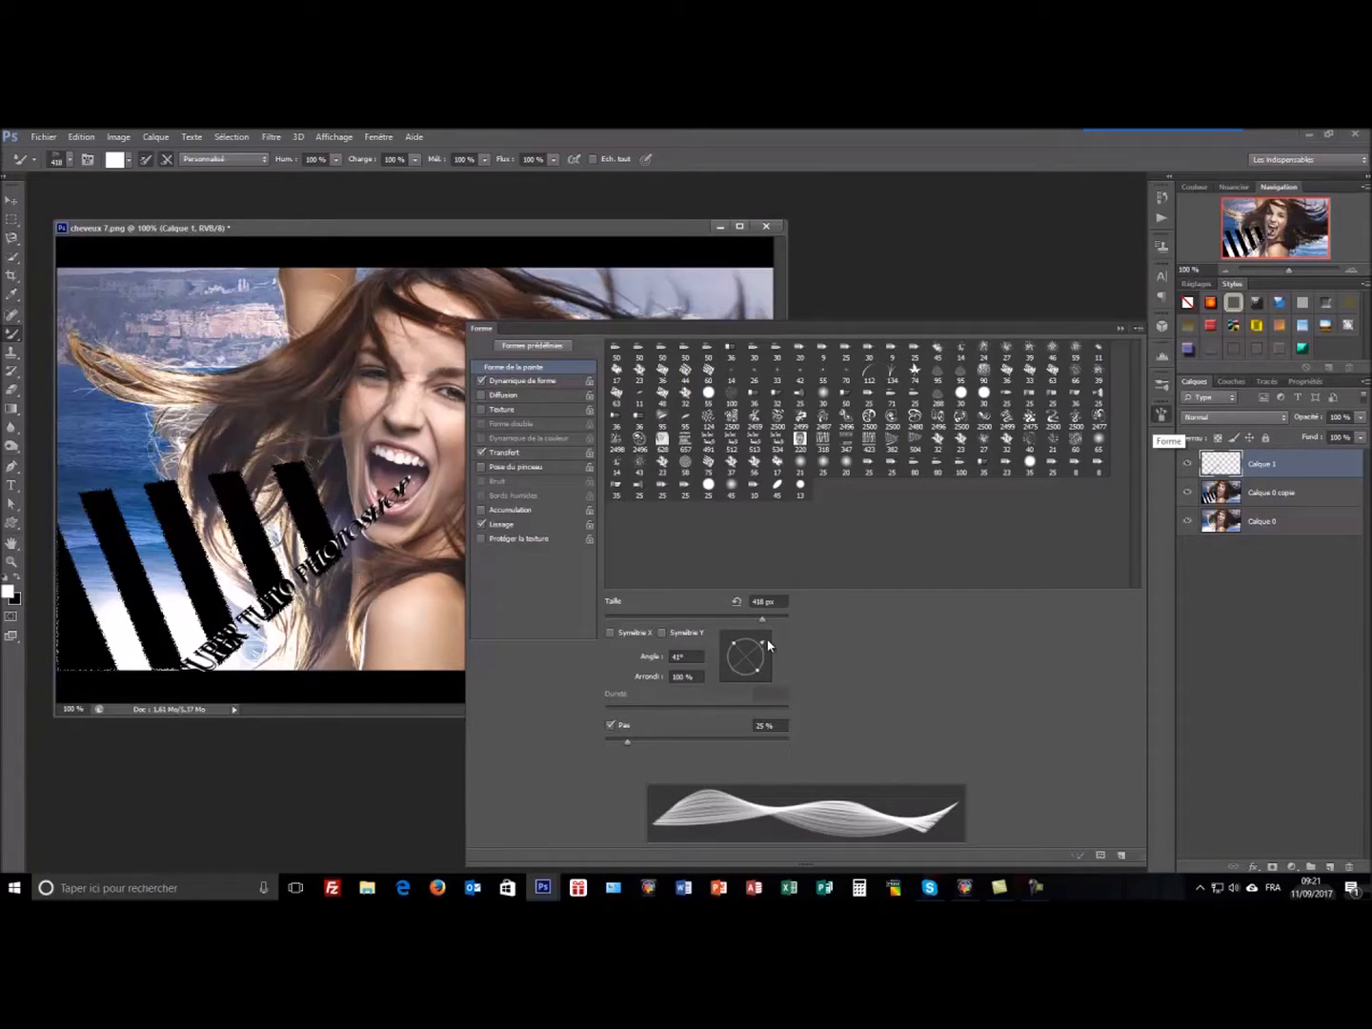
left_click_drag(763, 644, 770, 646)
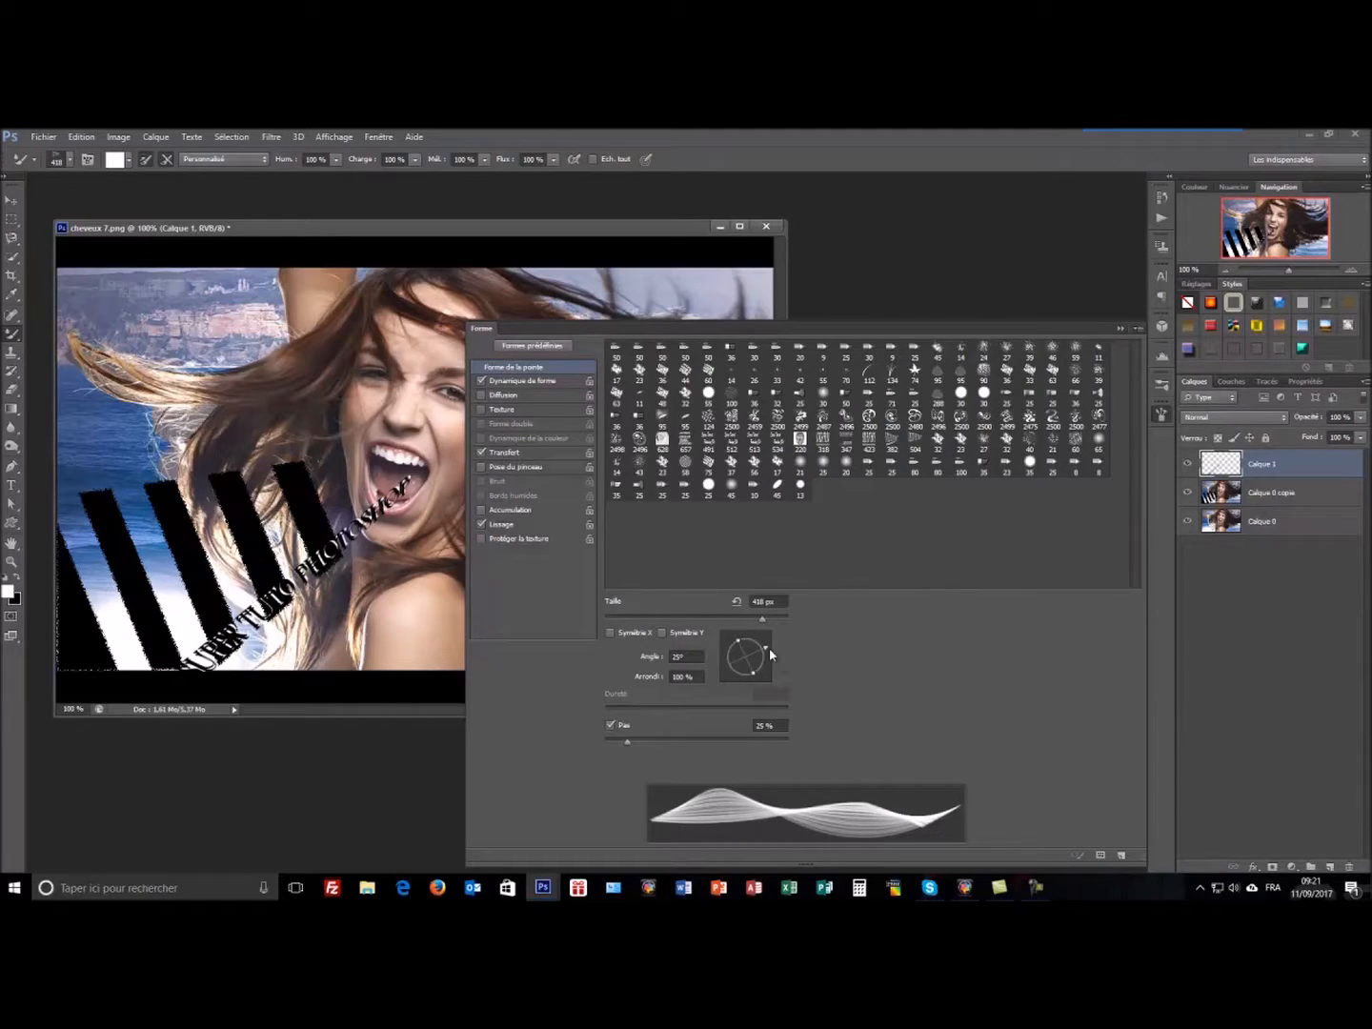
left_click_drag(767, 646, 768, 638)
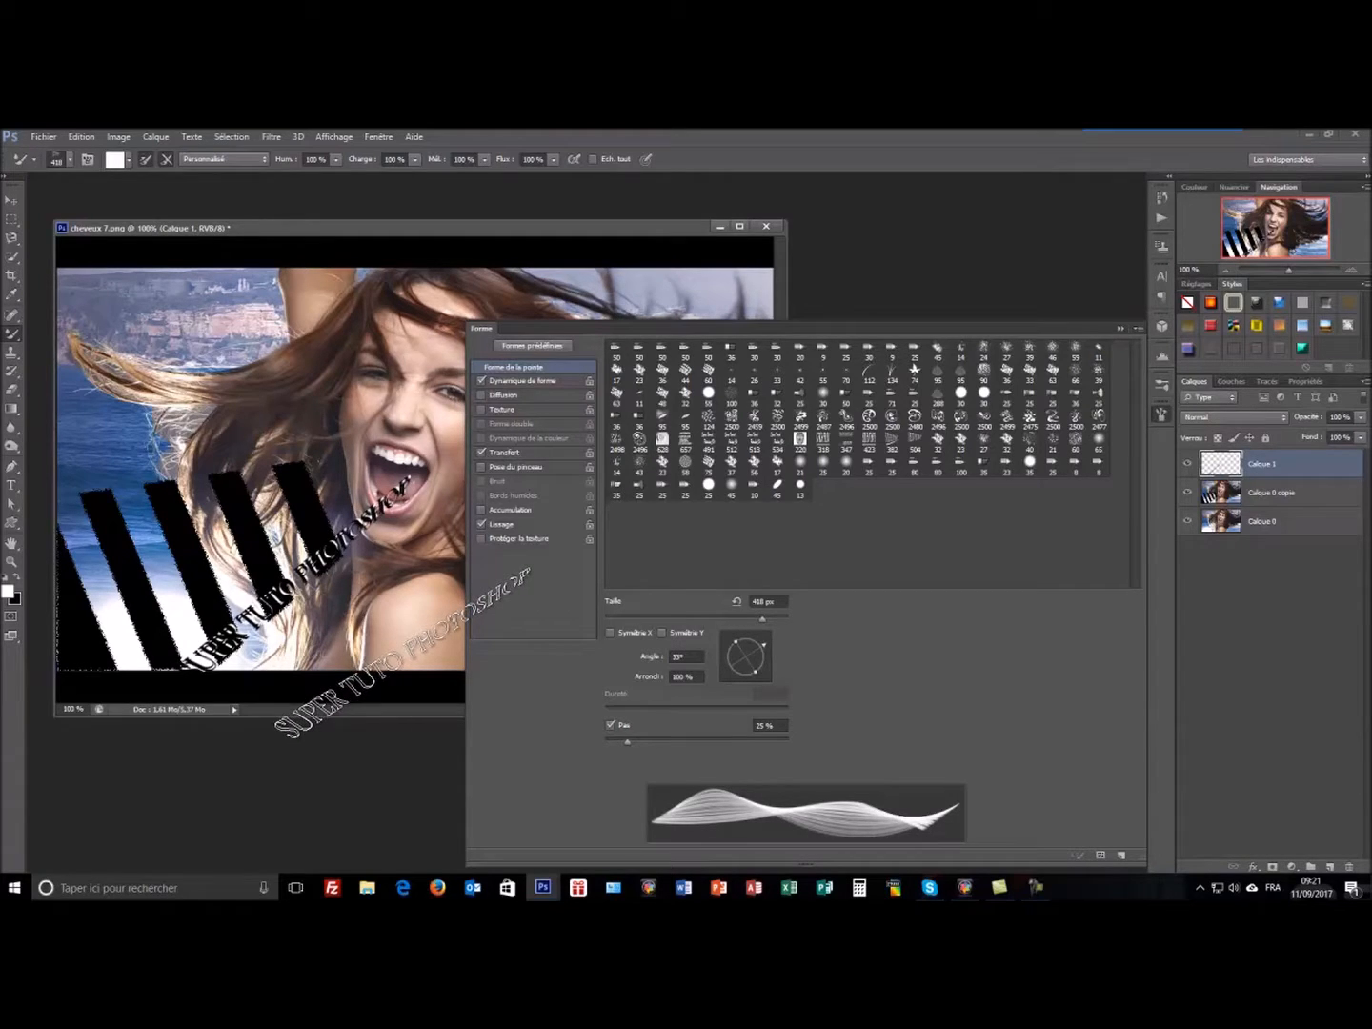
left_click_drag(762, 620, 768, 620)
left_click(259, 566)
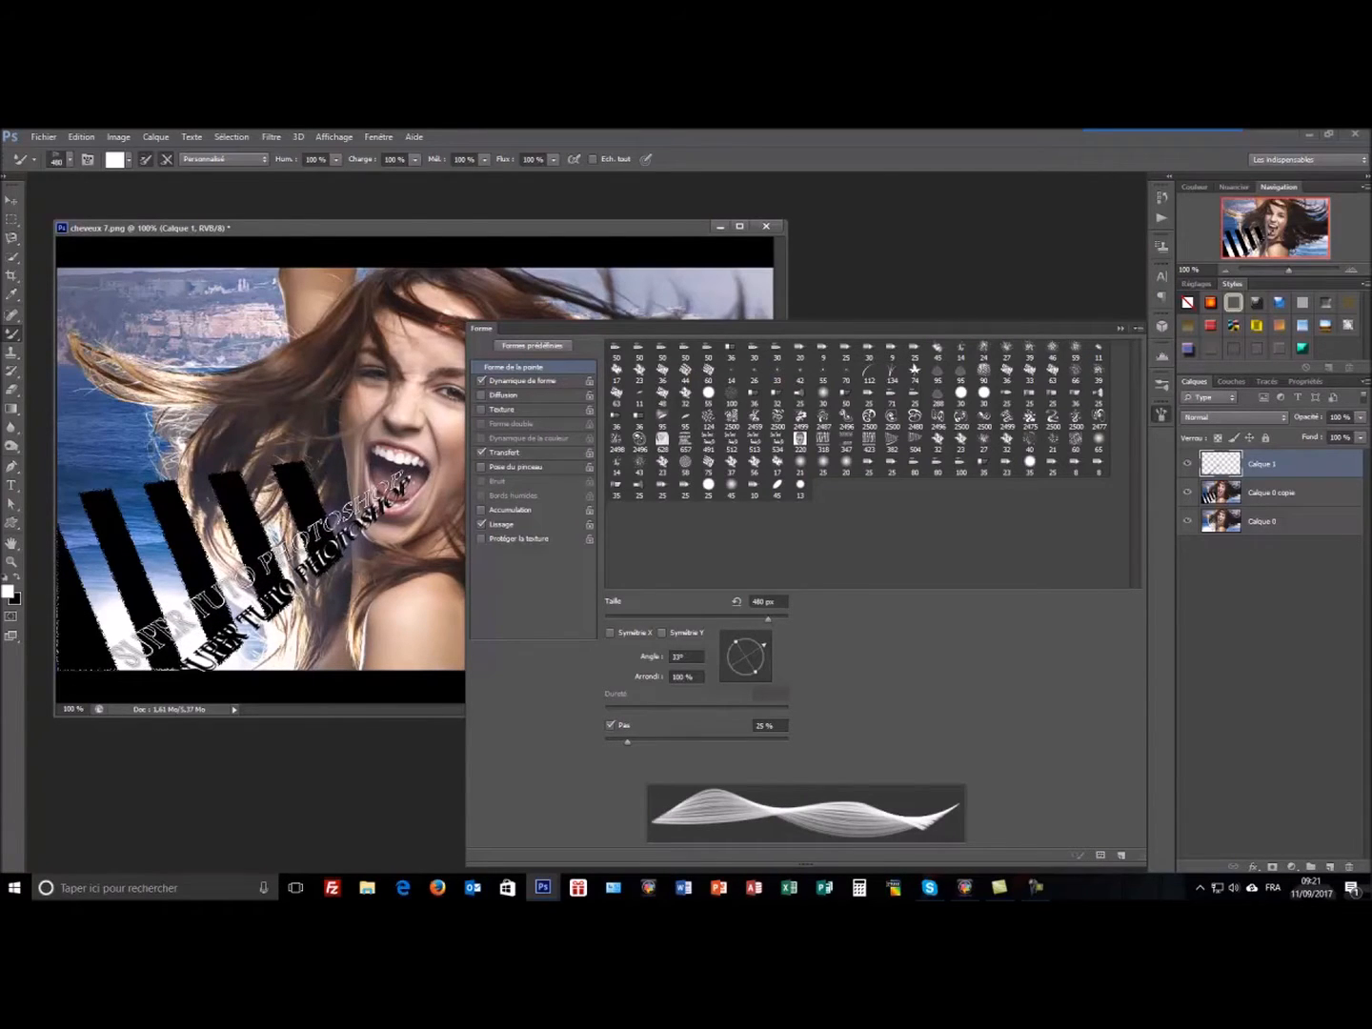
key("F5")
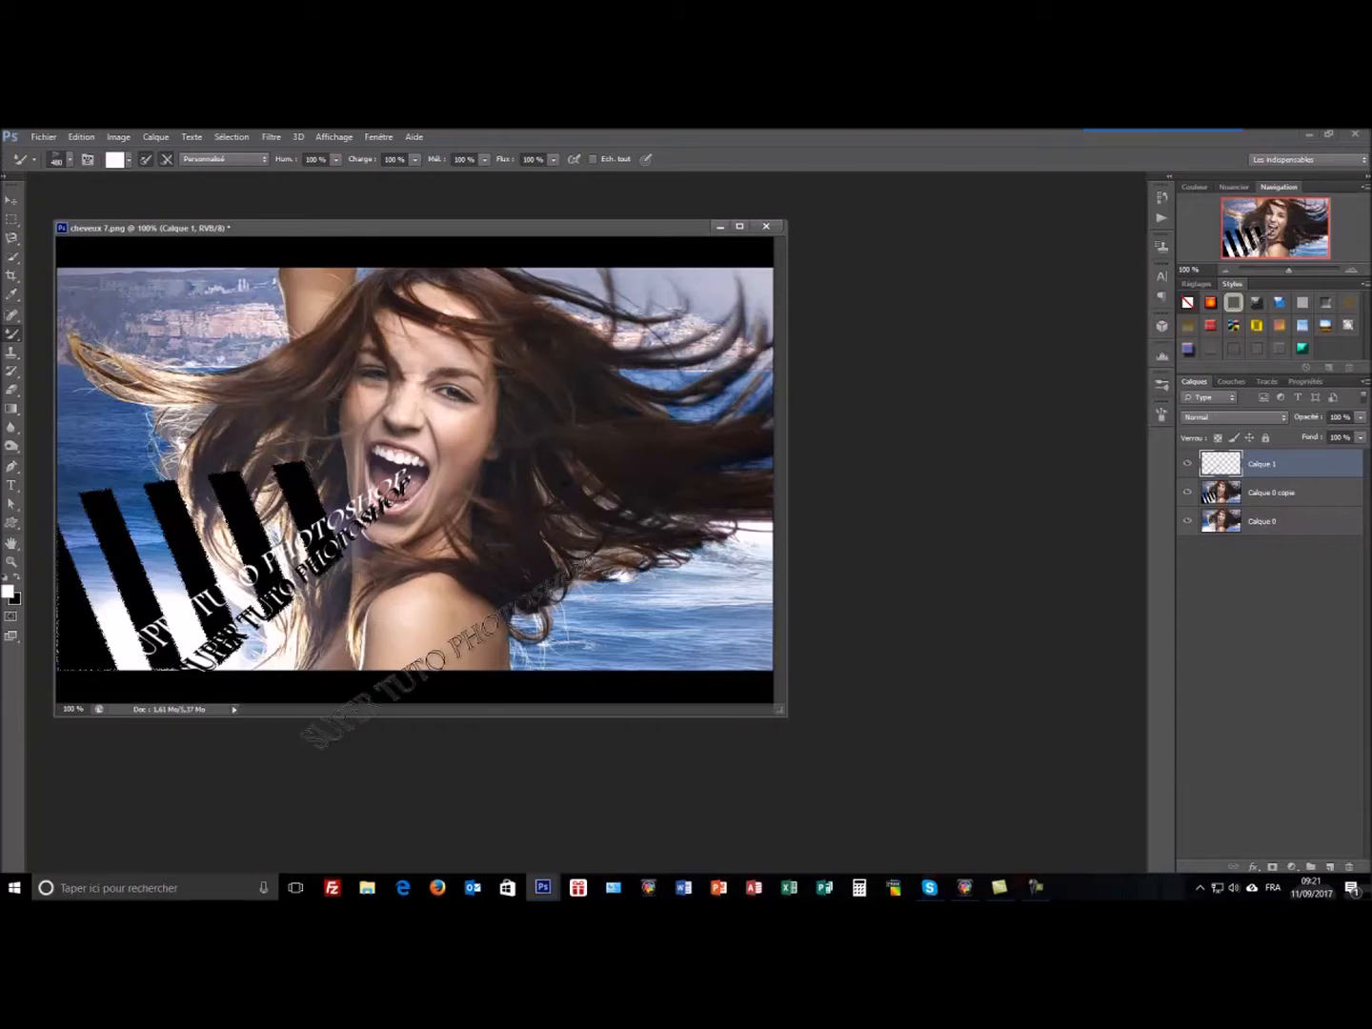
Step: Enlarge the text brush to 504 px and stamp a second white line above the first white one
left_click(1162, 417)
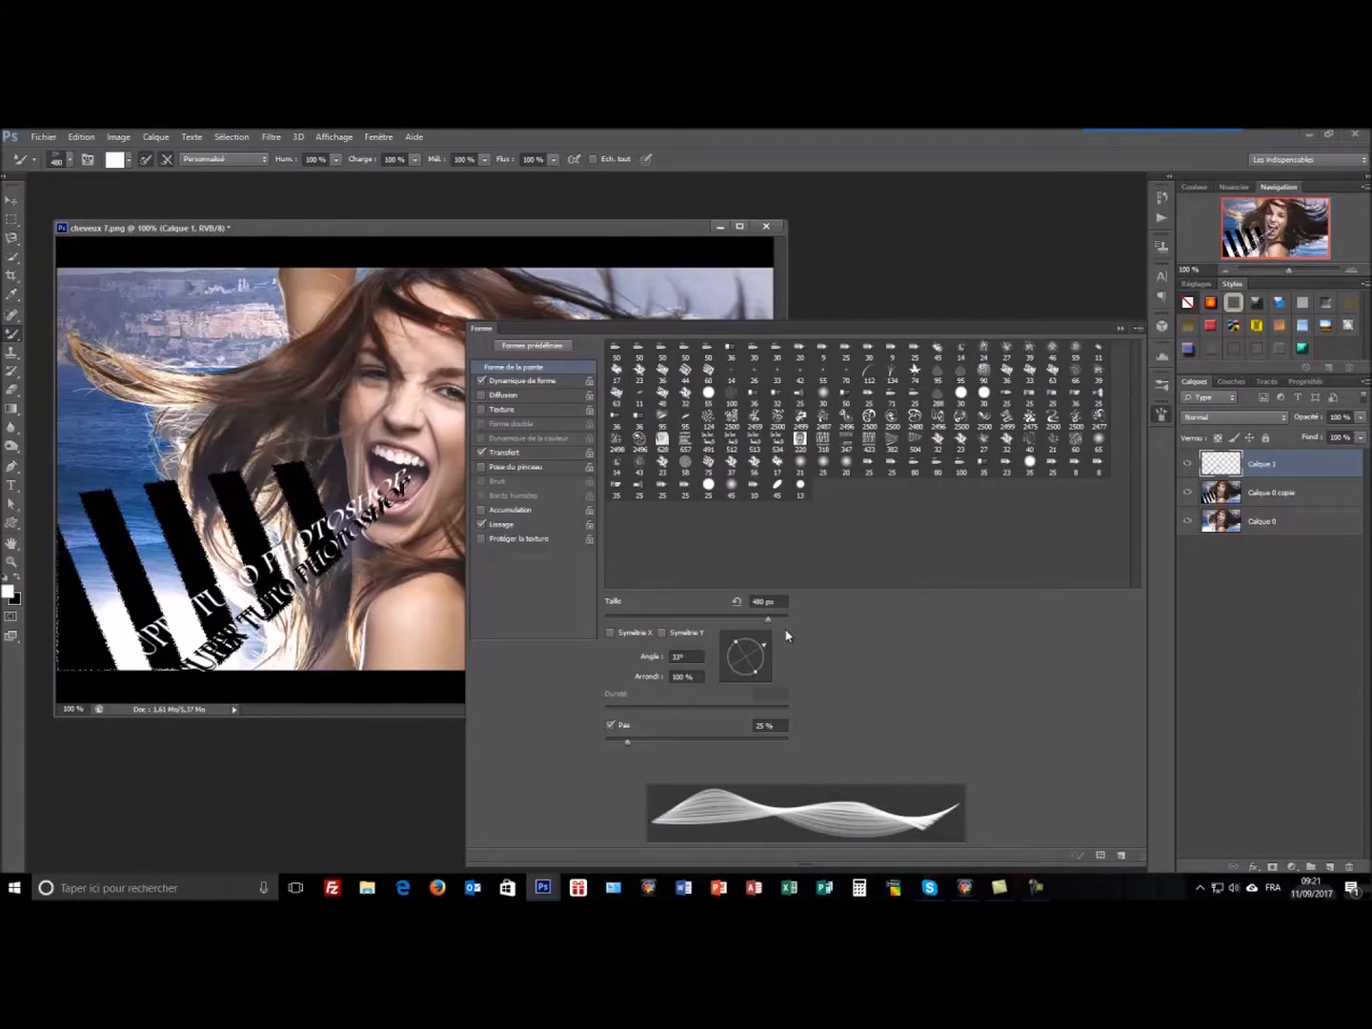
left_click_drag(767, 619, 772, 618)
left_click_drag(772, 619, 766, 620)
left_click_drag(772, 624, 771, 624)
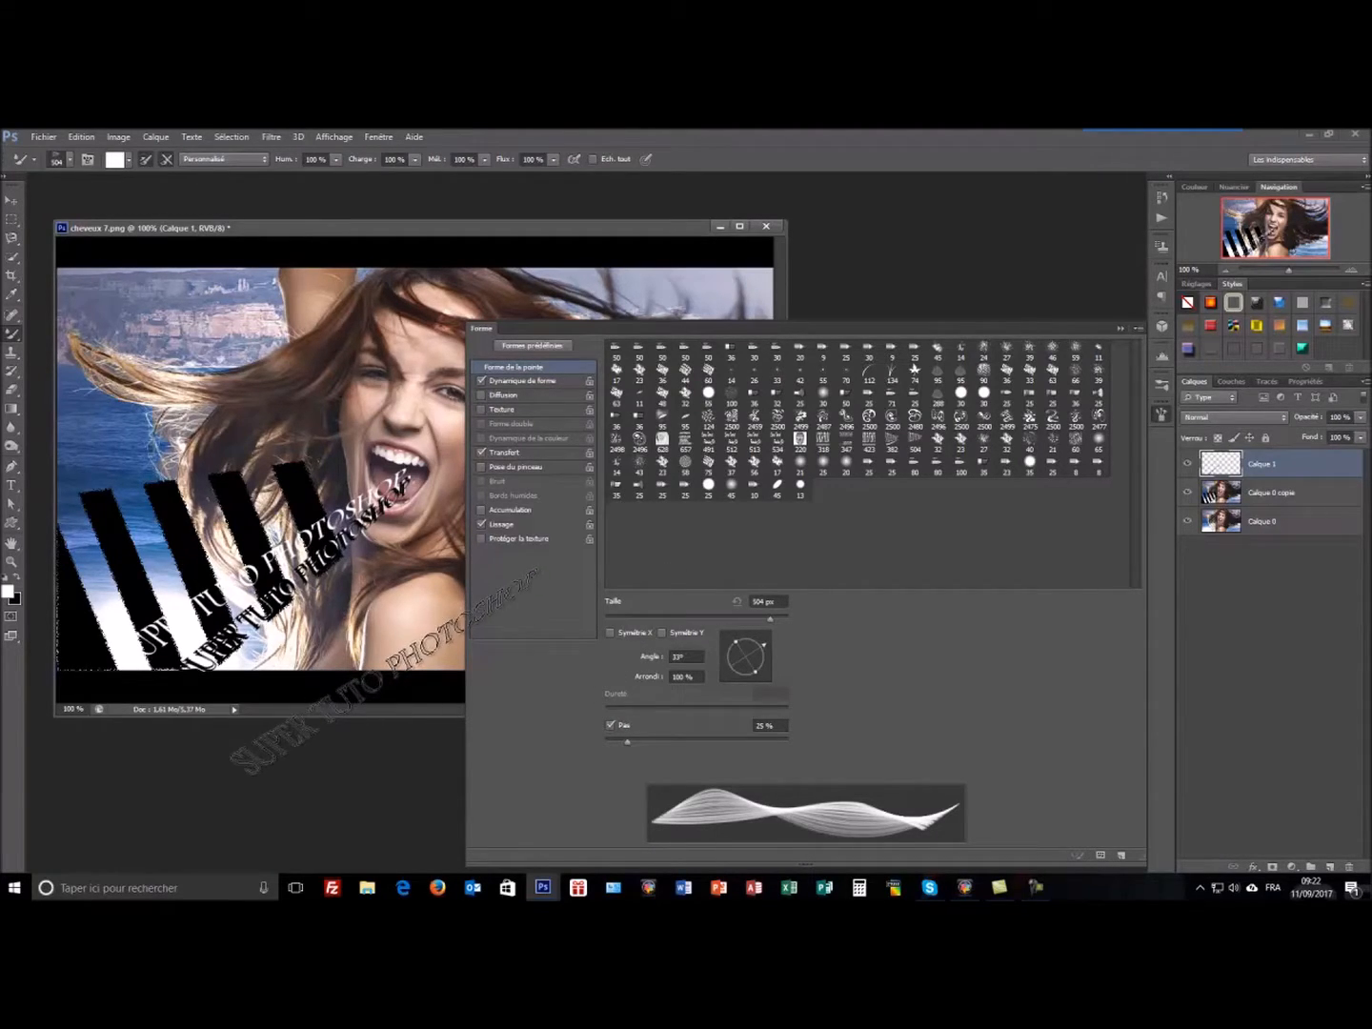
left_click(383, 671)
left_click(388, 673)
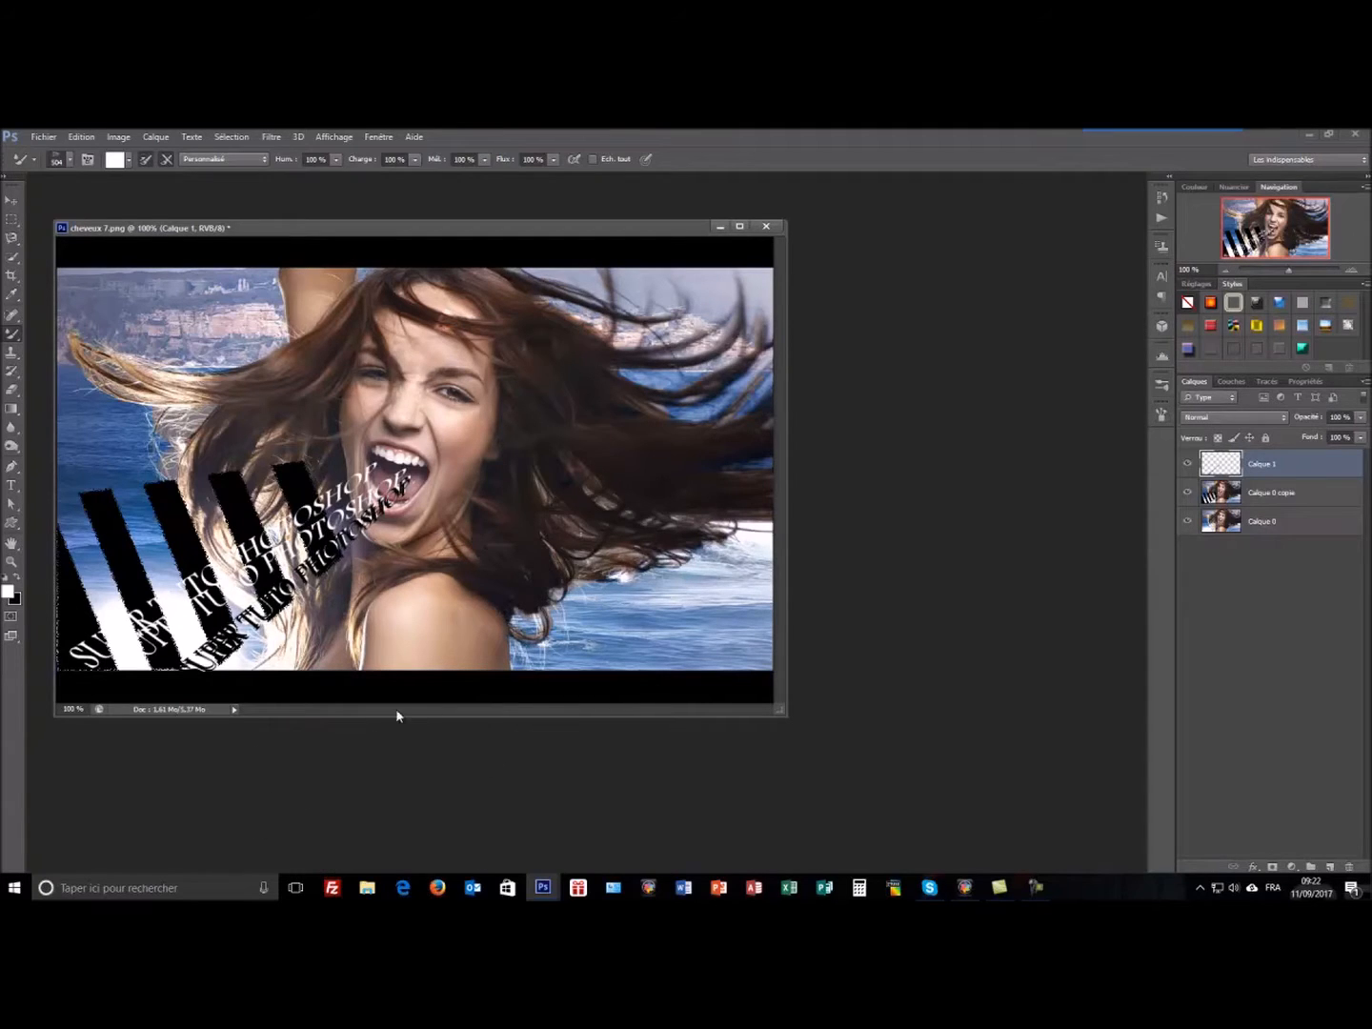
Step: Set the text brush angle to 27° and stamp a third white line above the others
left_click(1162, 415)
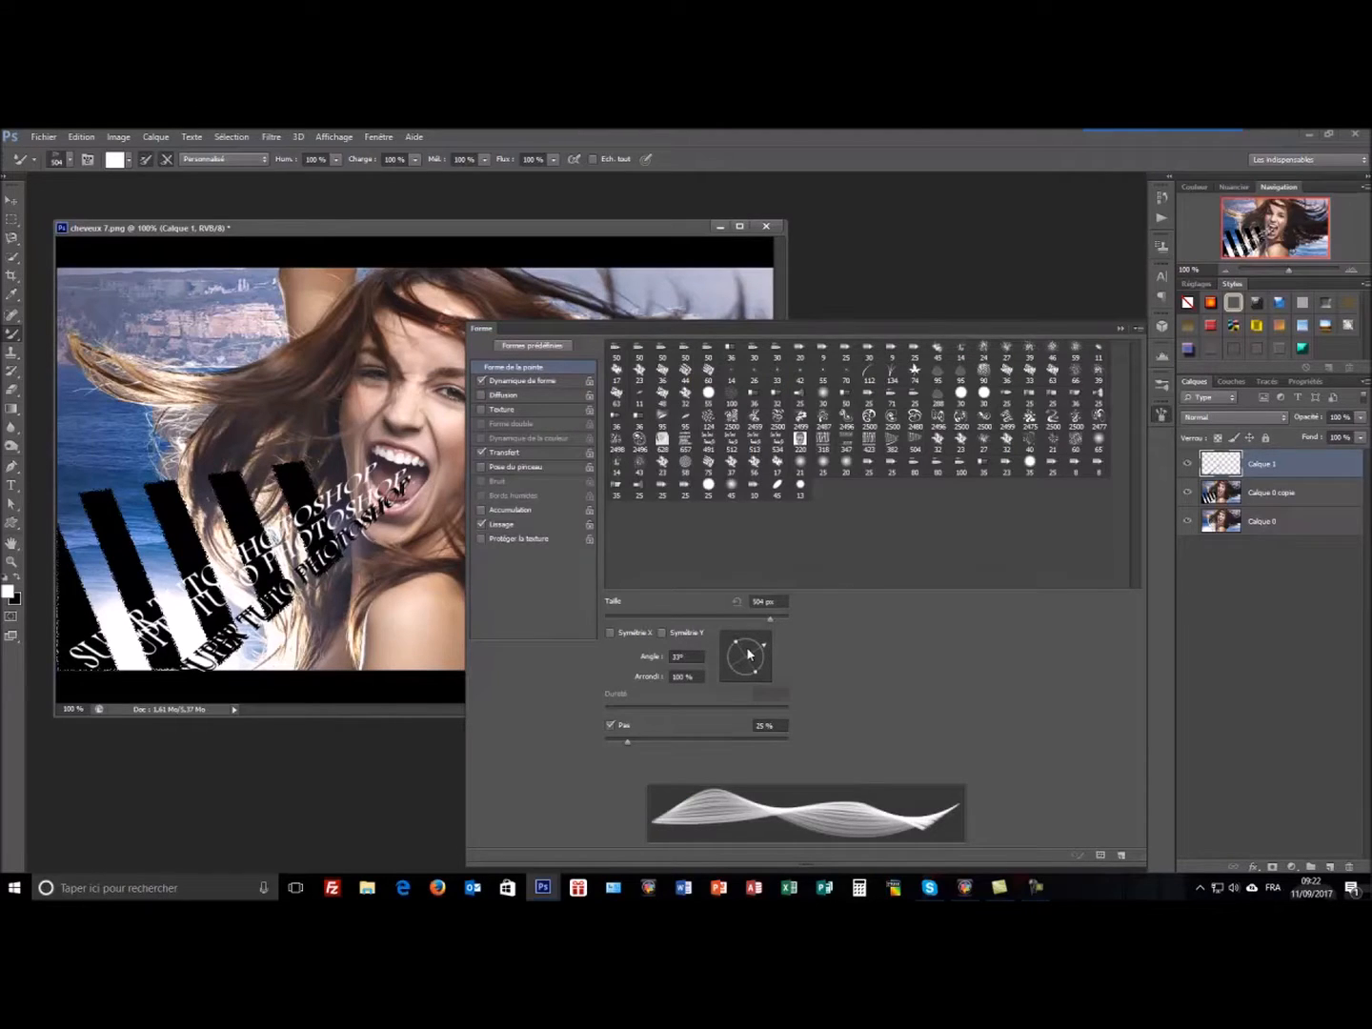
left_click_drag(765, 650, 767, 655)
left_click(219, 538)
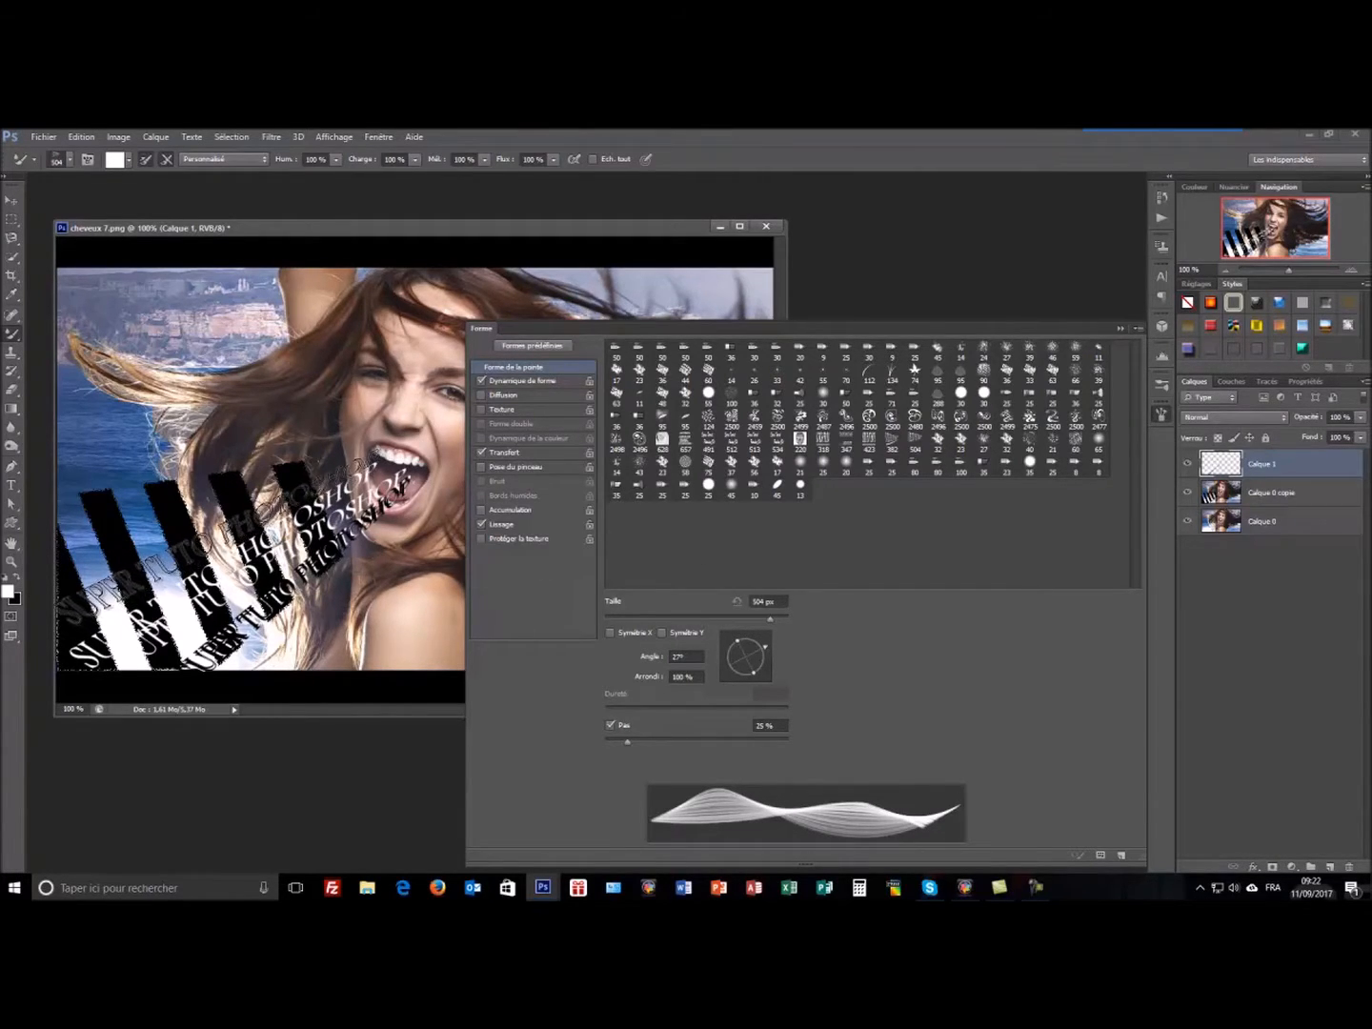
key("F5")
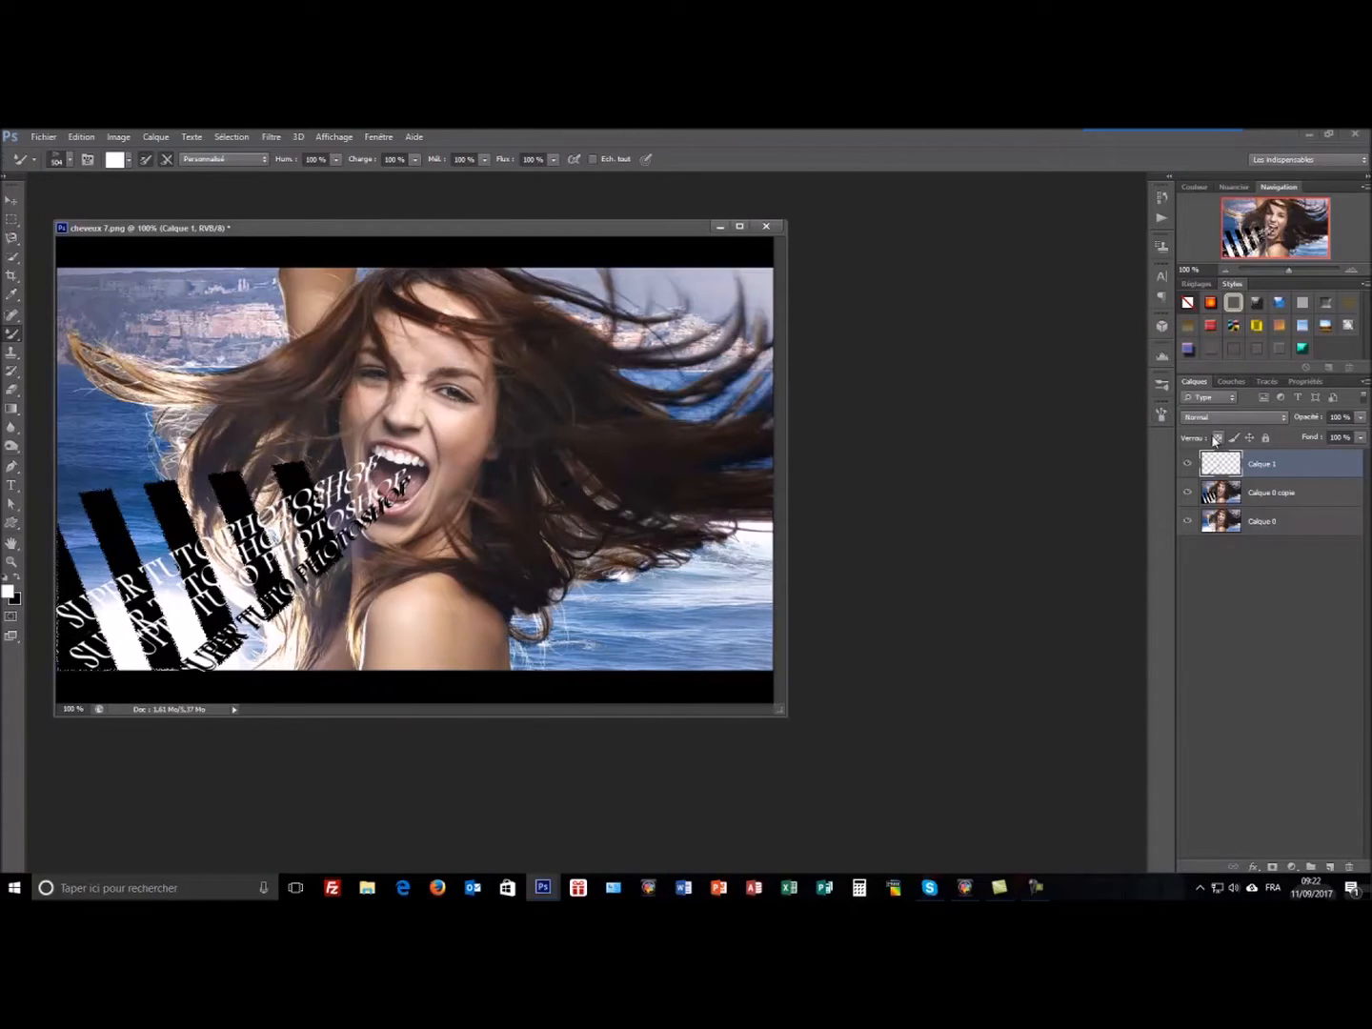
Step: Set the text brush angle to 22° and stamp a fourth white line fanning out from the mouth
left_click(1161, 413)
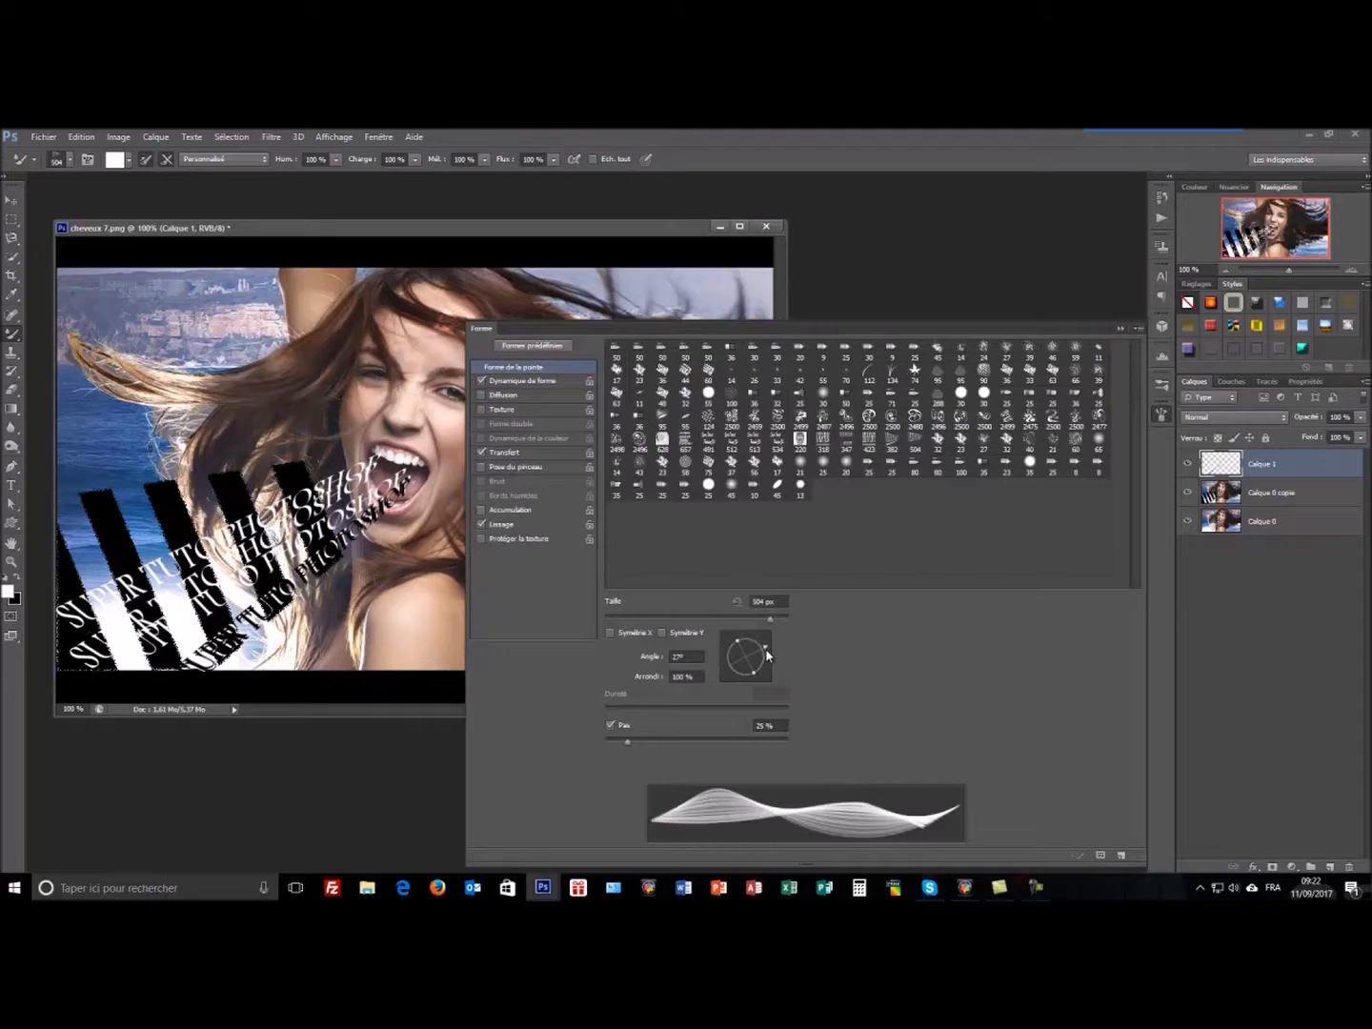
left_click_drag(765, 653, 766, 655)
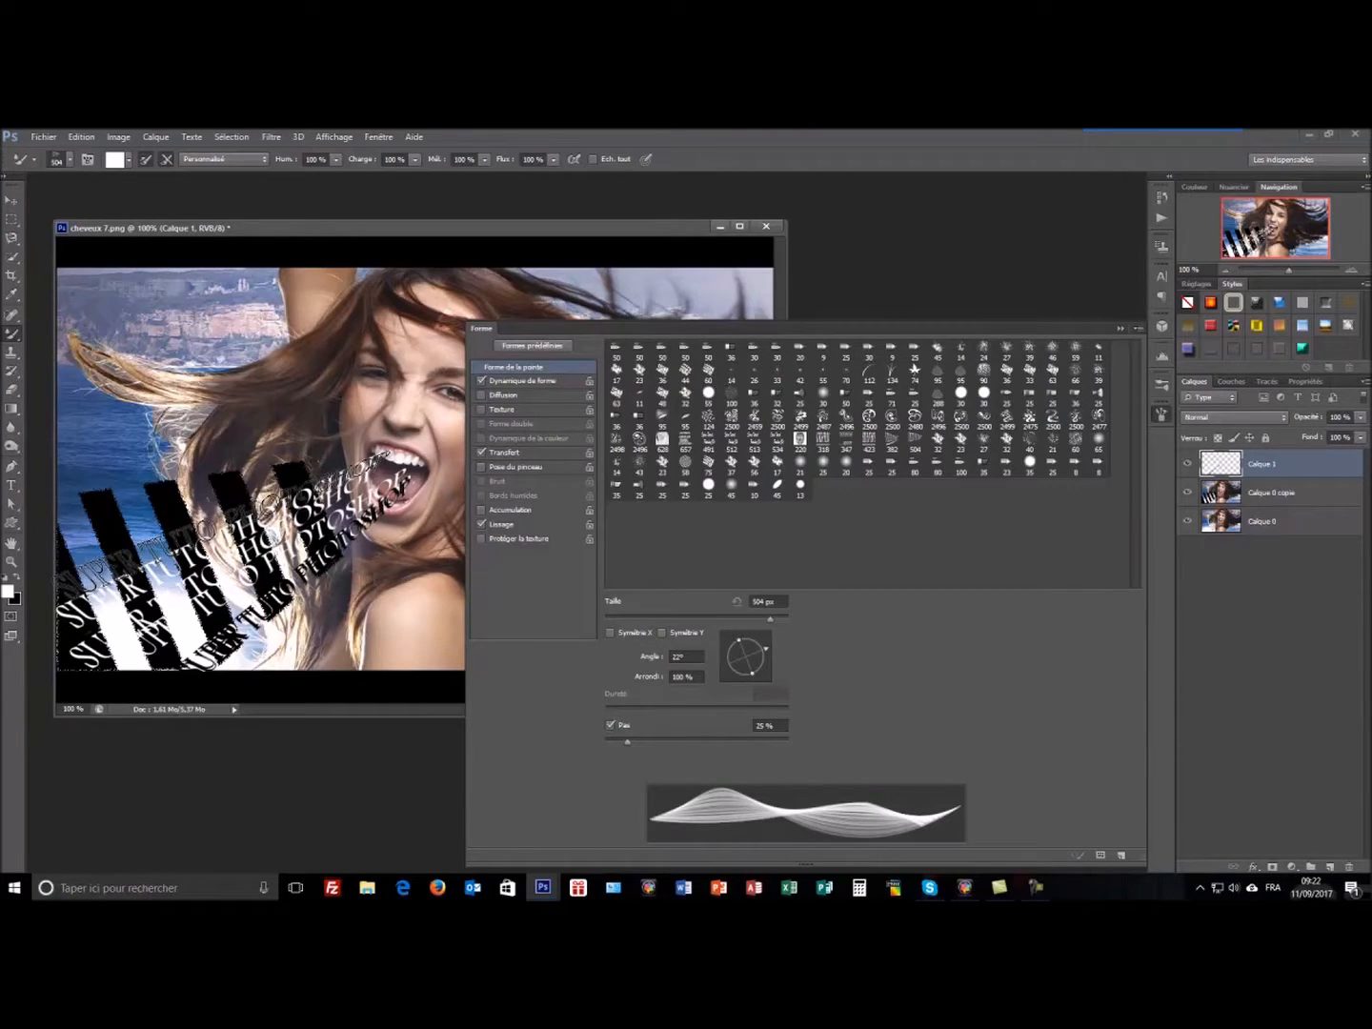
key("F5")
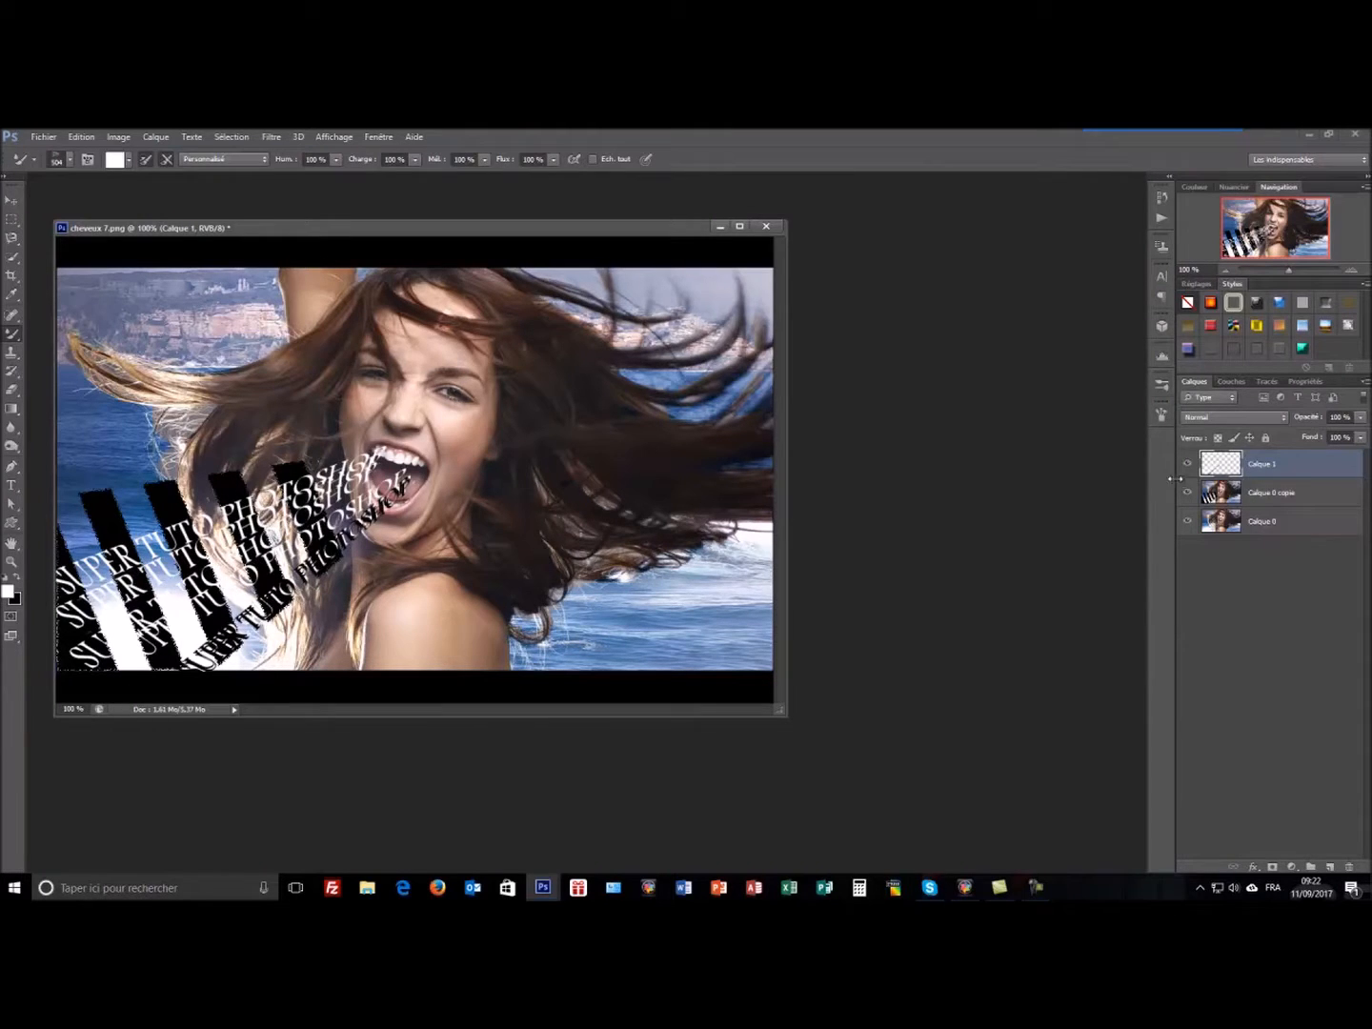
Step: Set the text brush angle to 15° and stamp a fifth white line above the others
left_click(1162, 417)
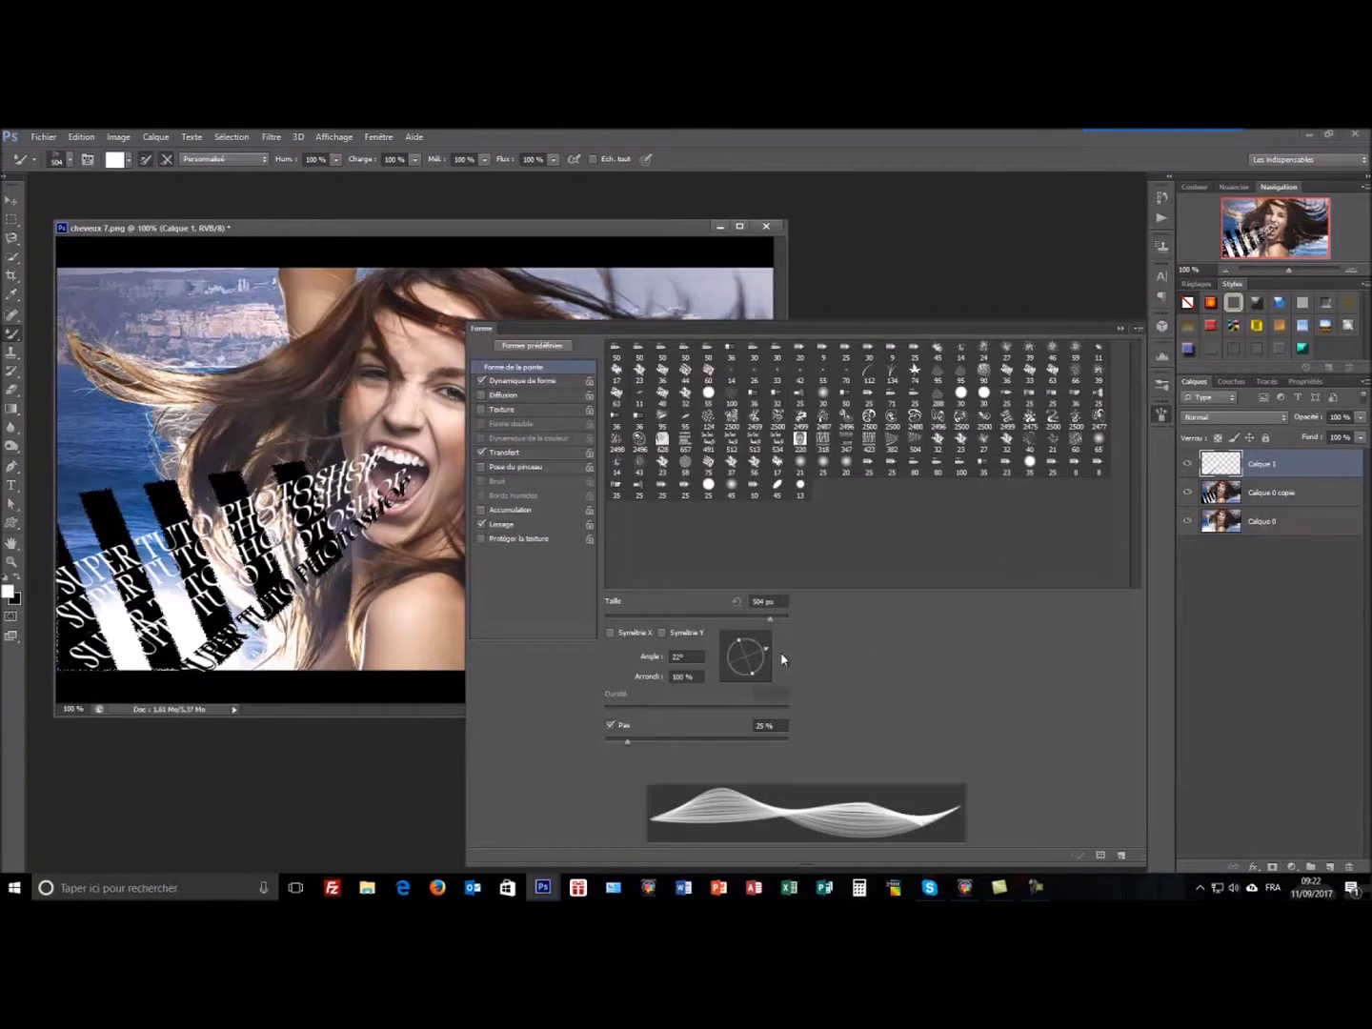
left_click_drag(769, 652, 769, 652)
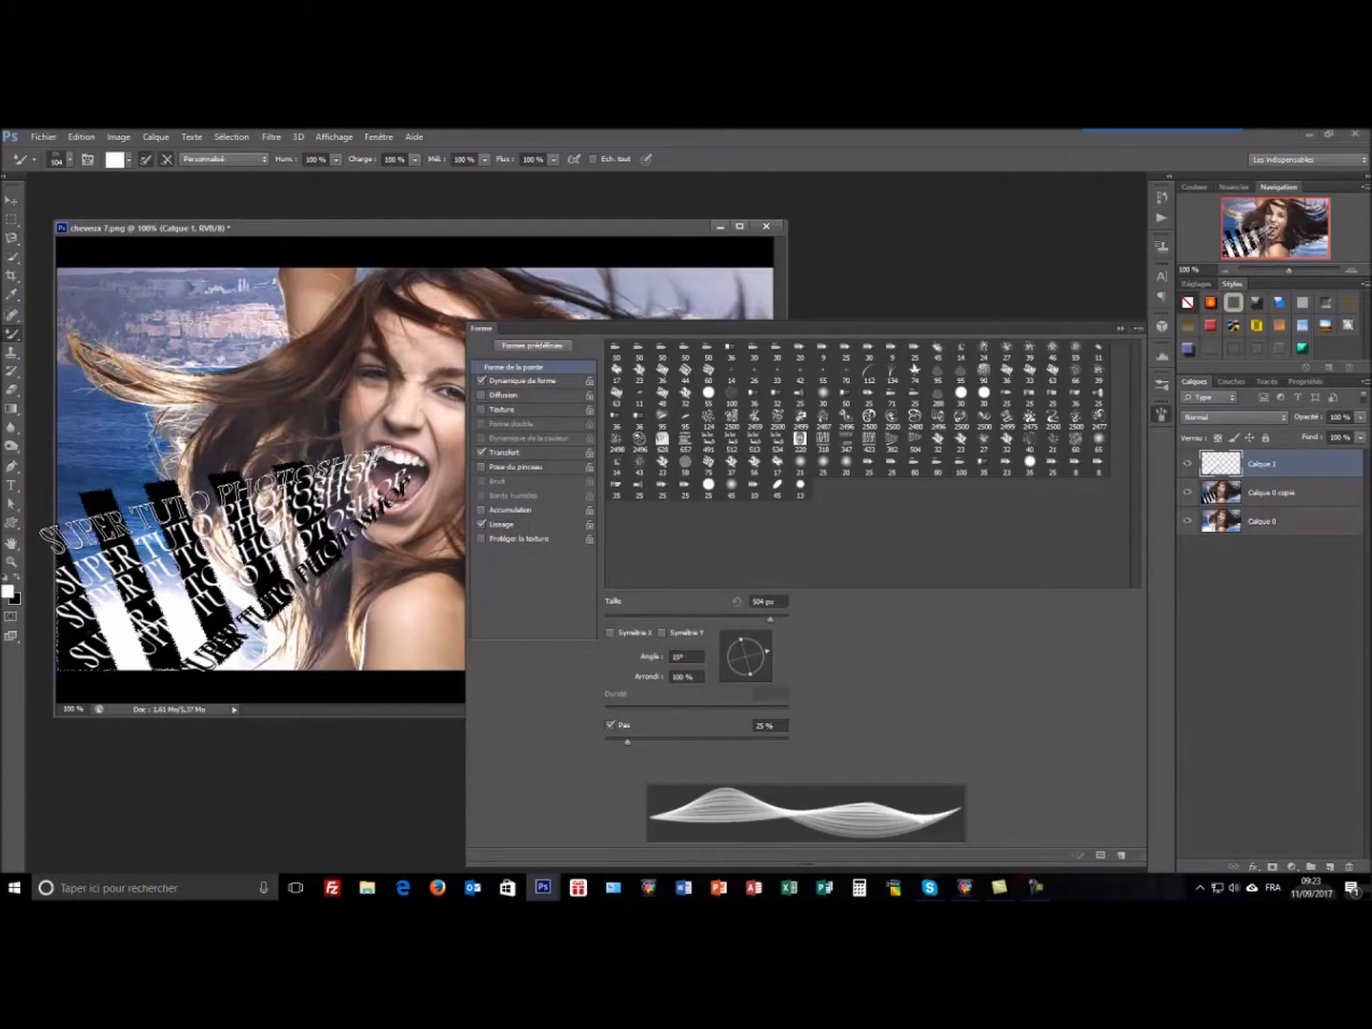
key("F5")
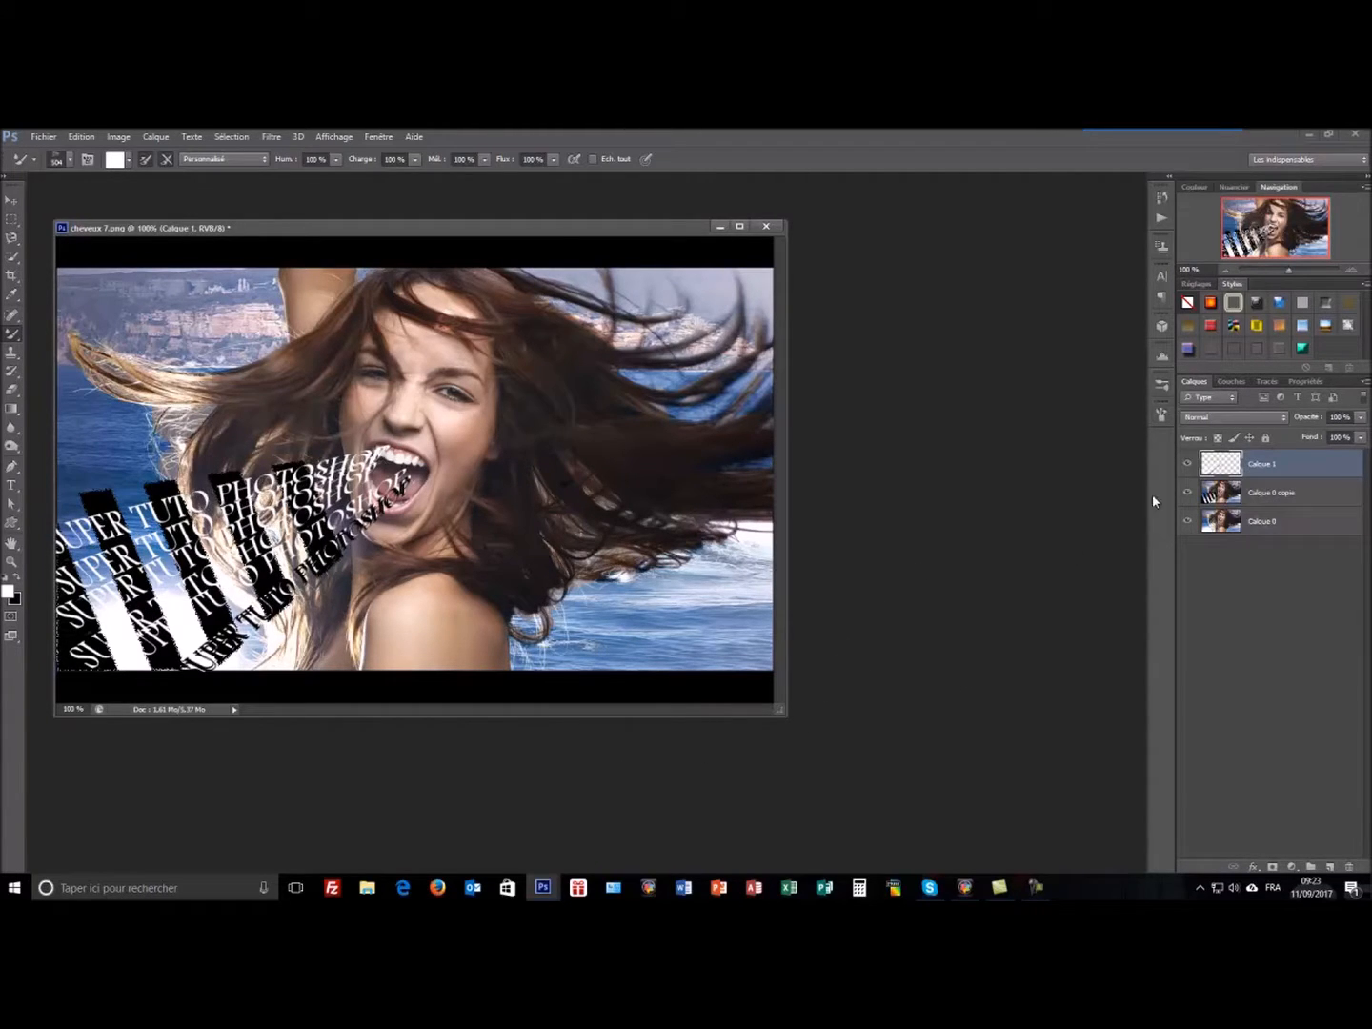
Step: Set the text brush angle to 11° and stamp a sixth white line along the upper edge of the text fan
left_click(1161, 416)
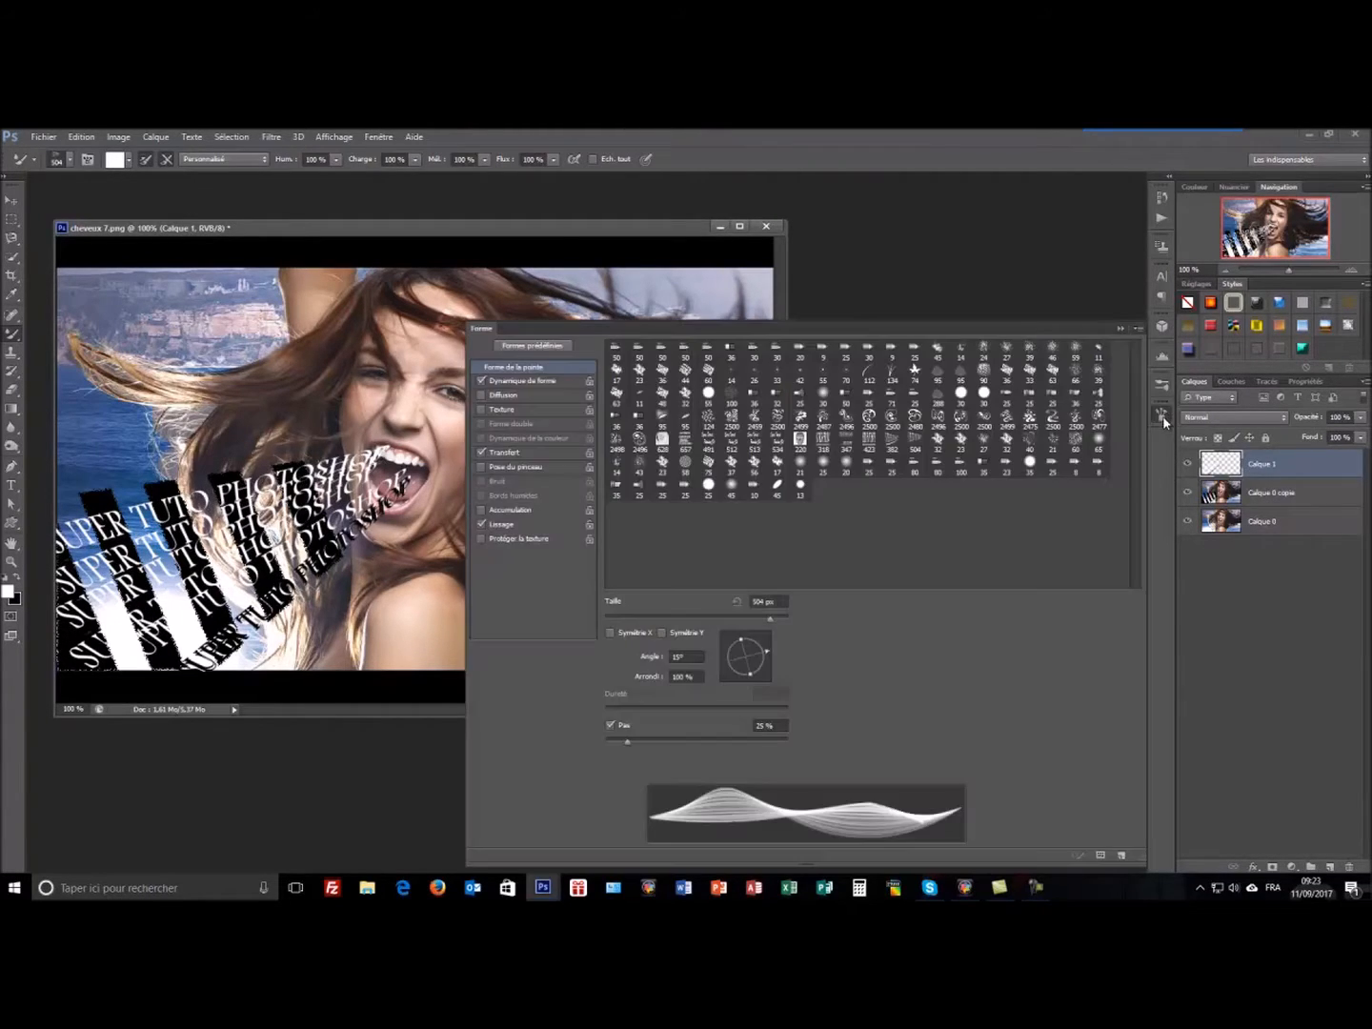
left_click(769, 647)
left_click_drag(768, 648, 769, 648)
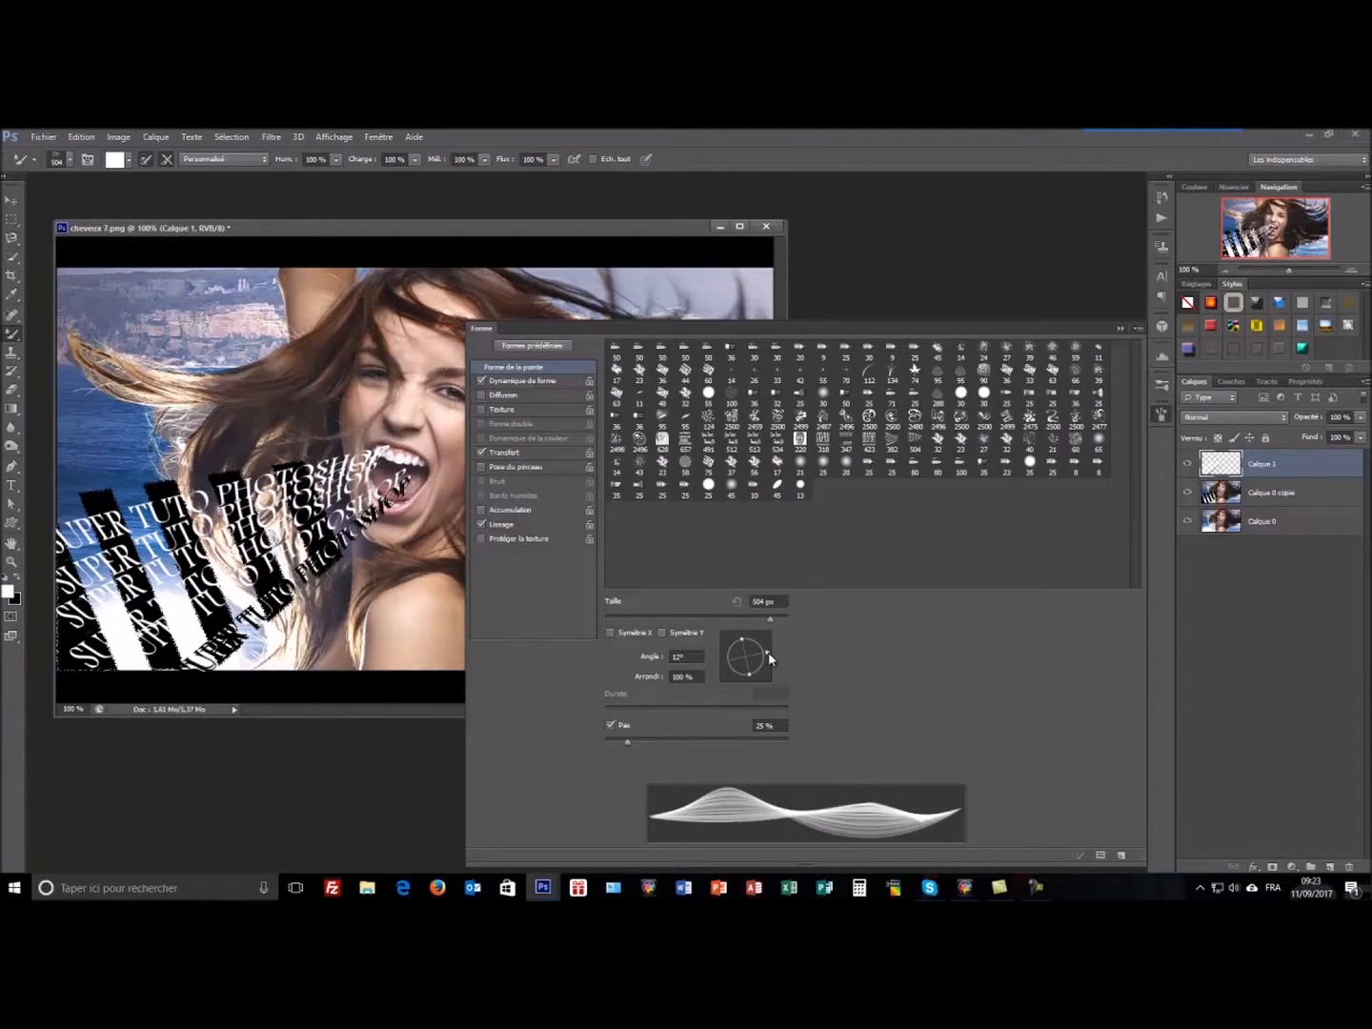
left_click_drag(768, 653, 771, 656)
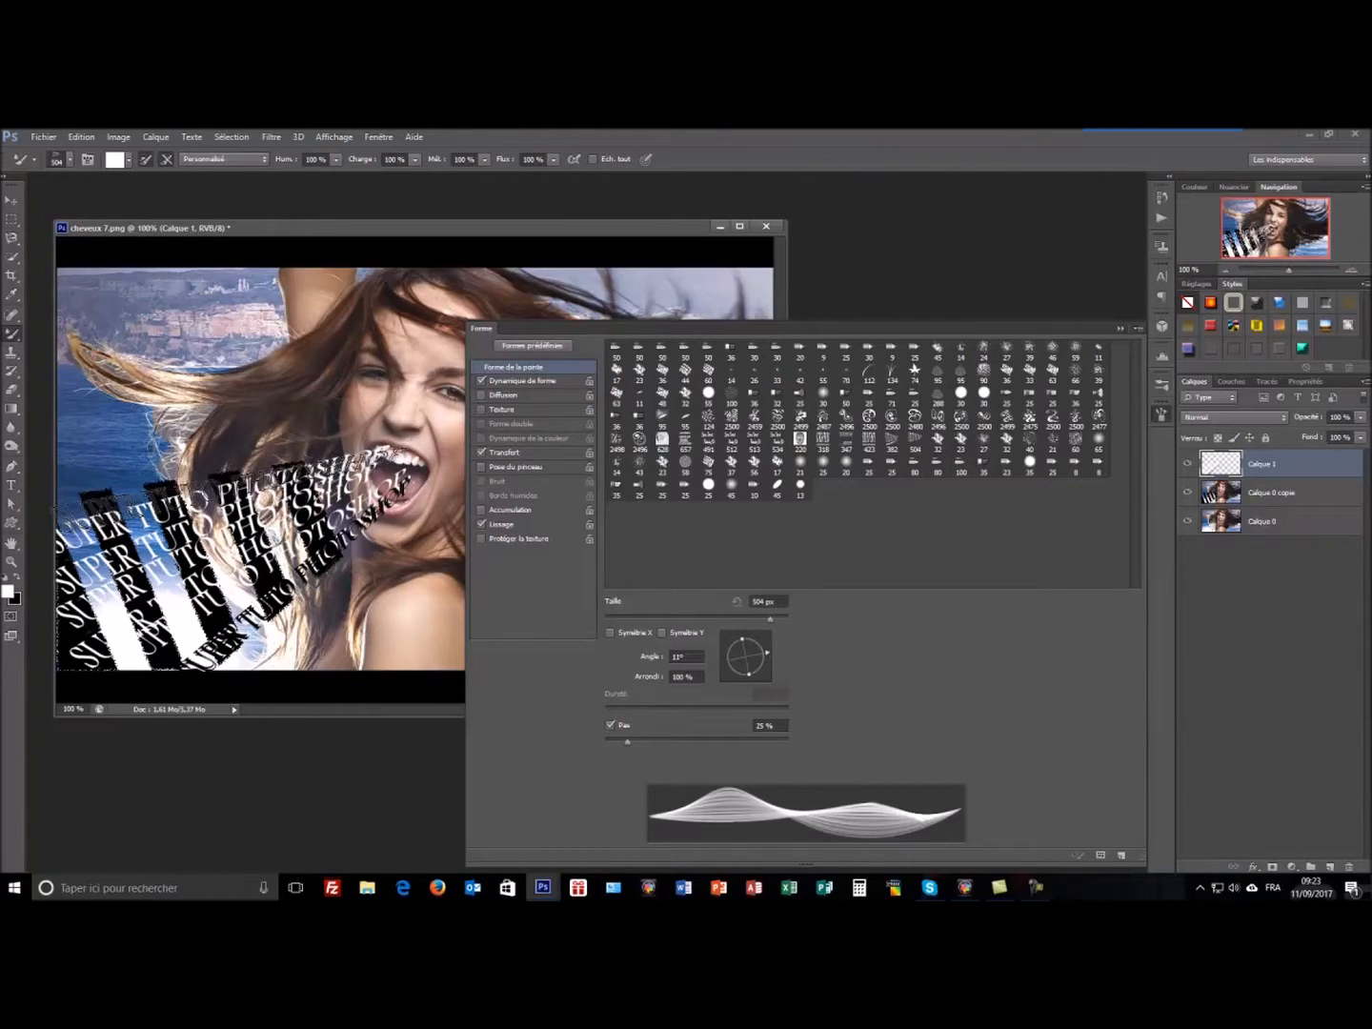
key("F5")
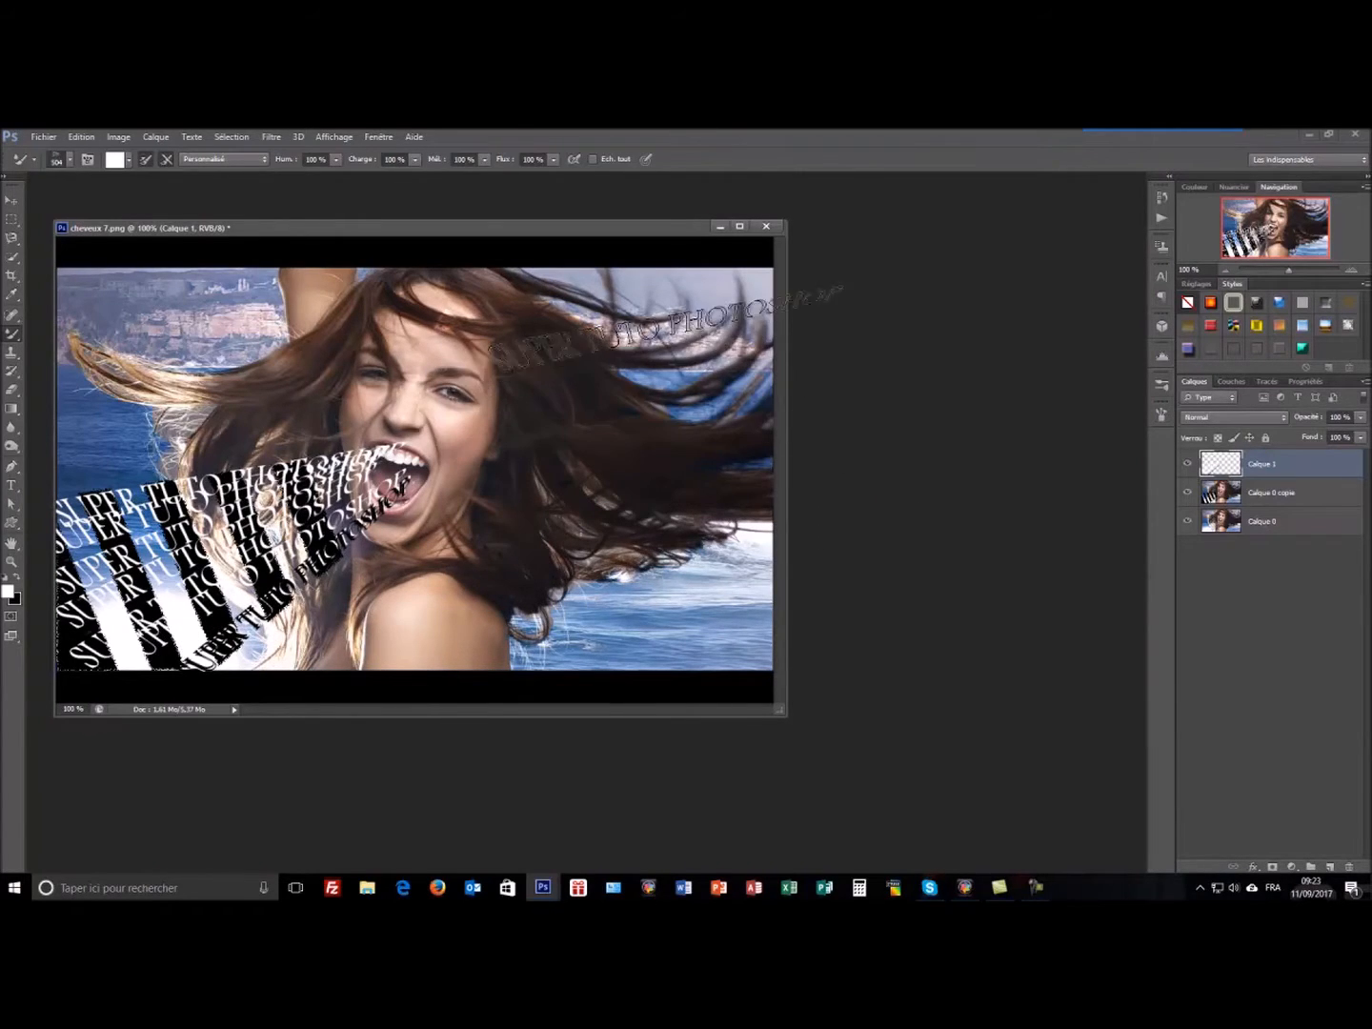
Step: Set the text brush angle to 33° and stamp one more white line just above the black line, ending at the mouth
left_click(1163, 417)
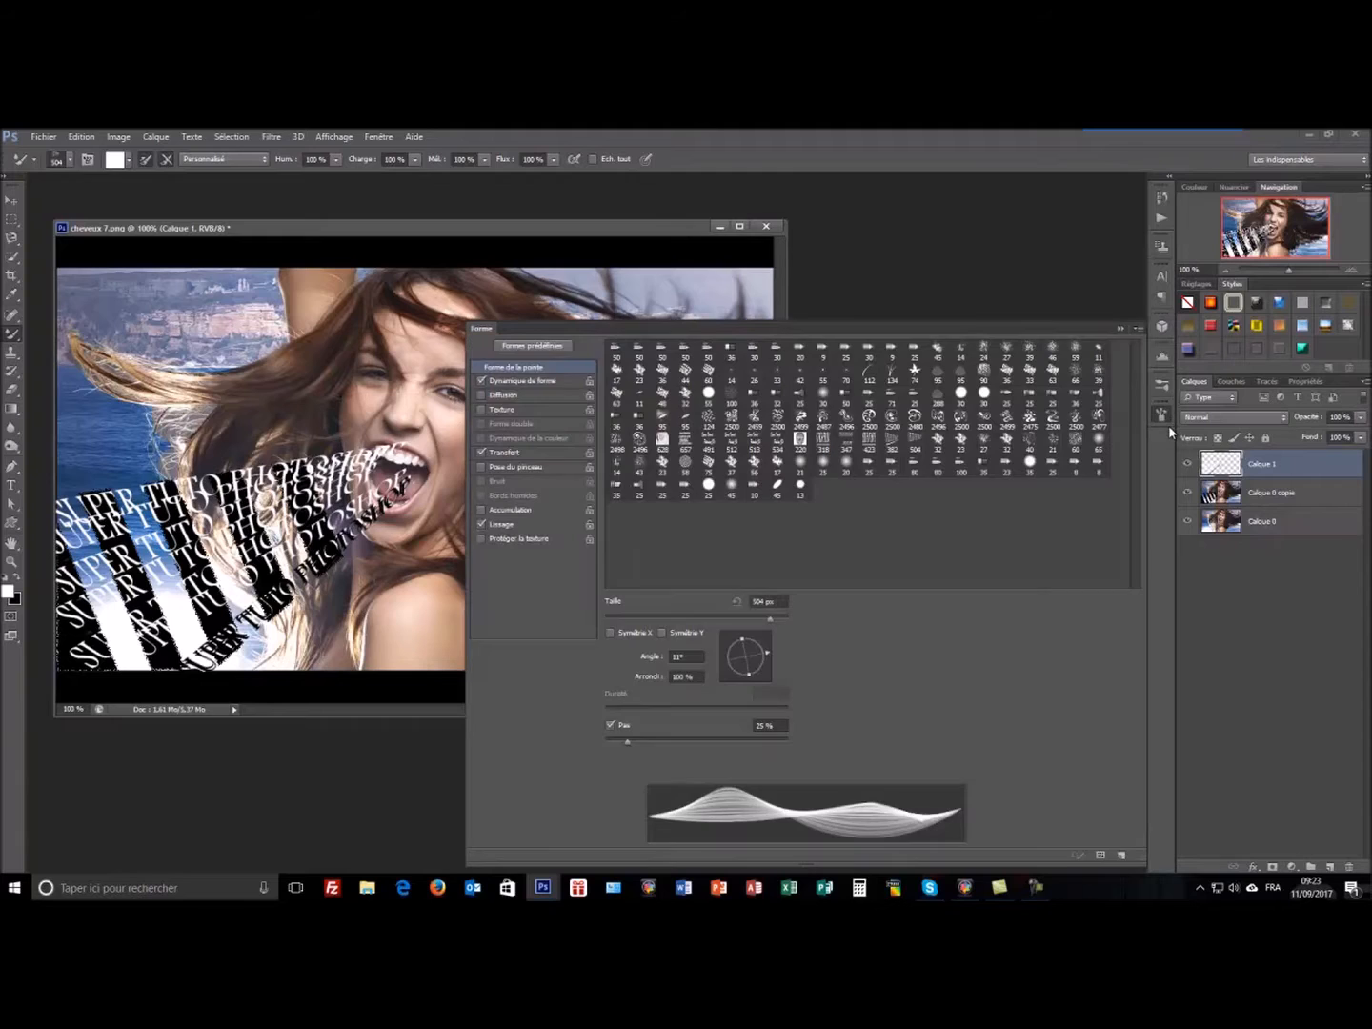
left_click_drag(770, 659, 766, 643)
left_click(276, 572)
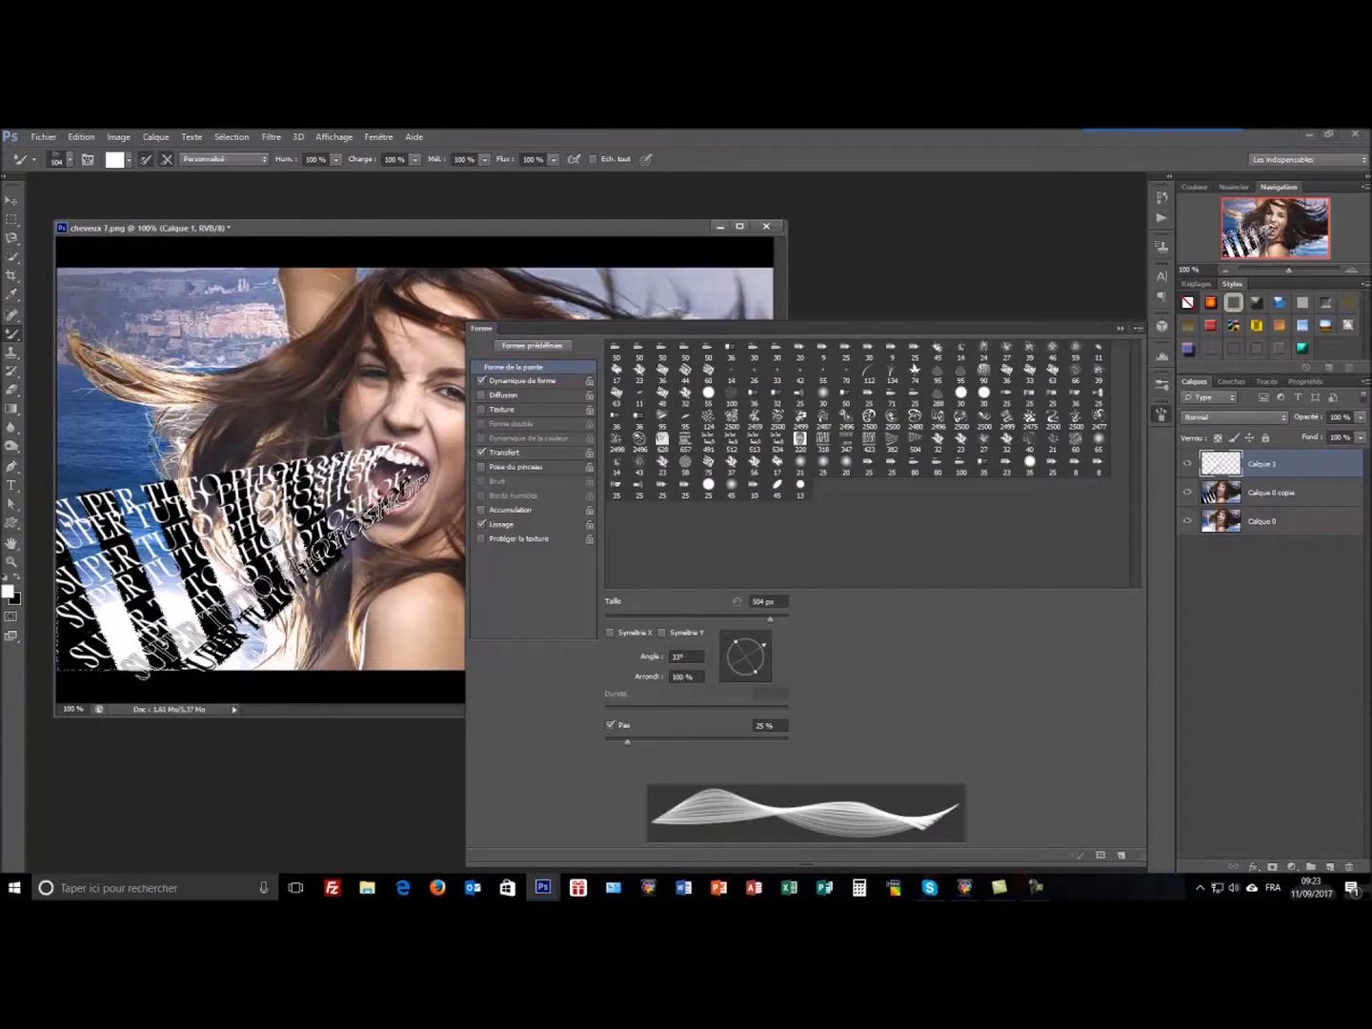
key("F5")
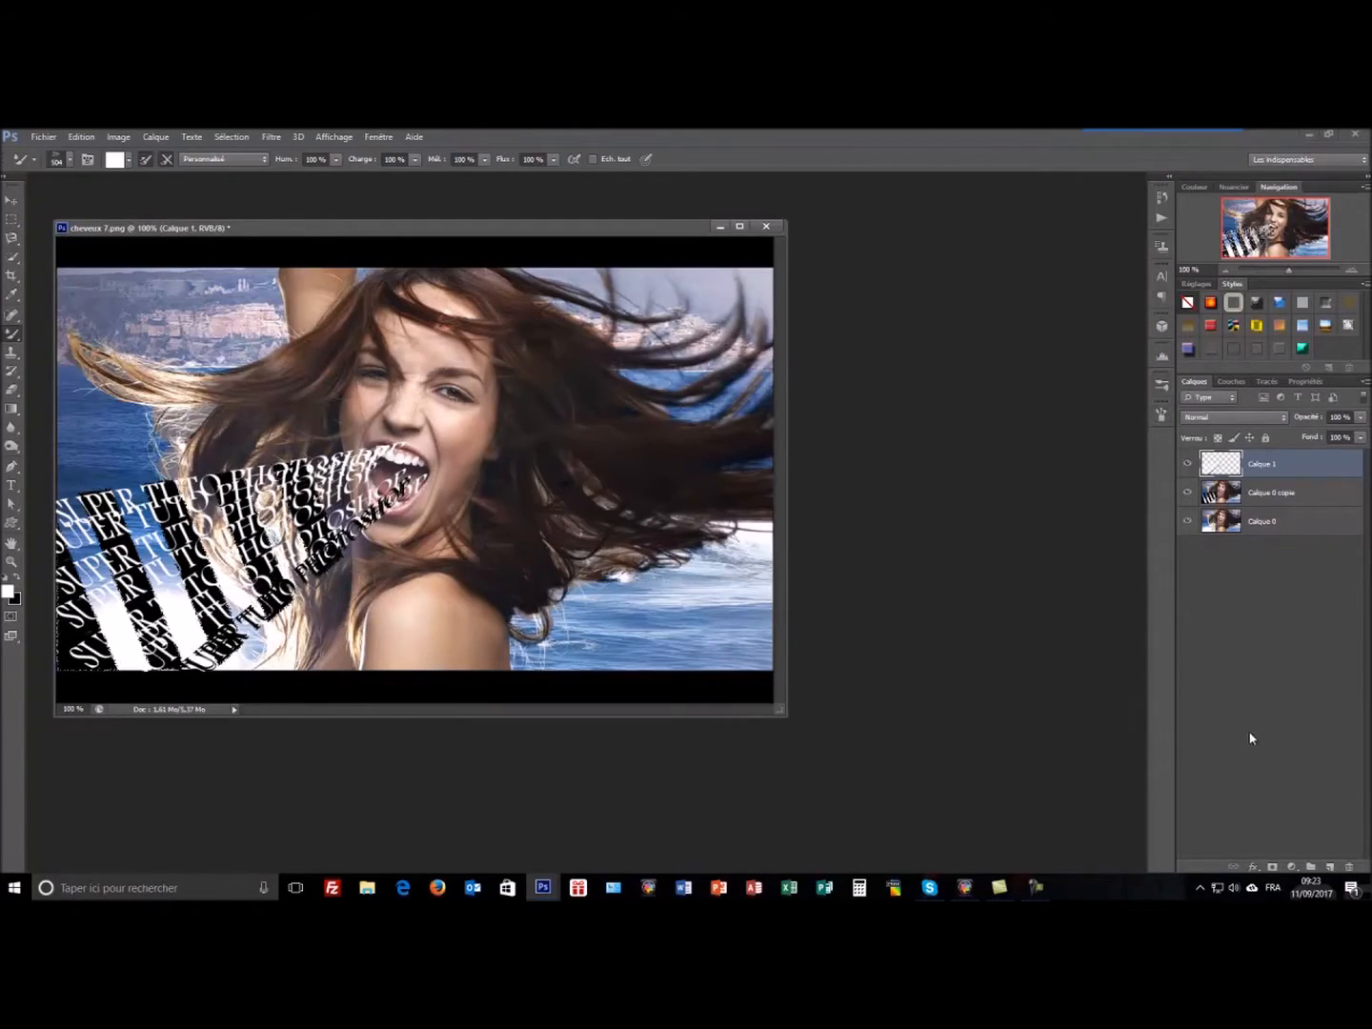
Step: Convert the text layer Calque 1 to a smart object and rasterize it
left_click(11, 221)
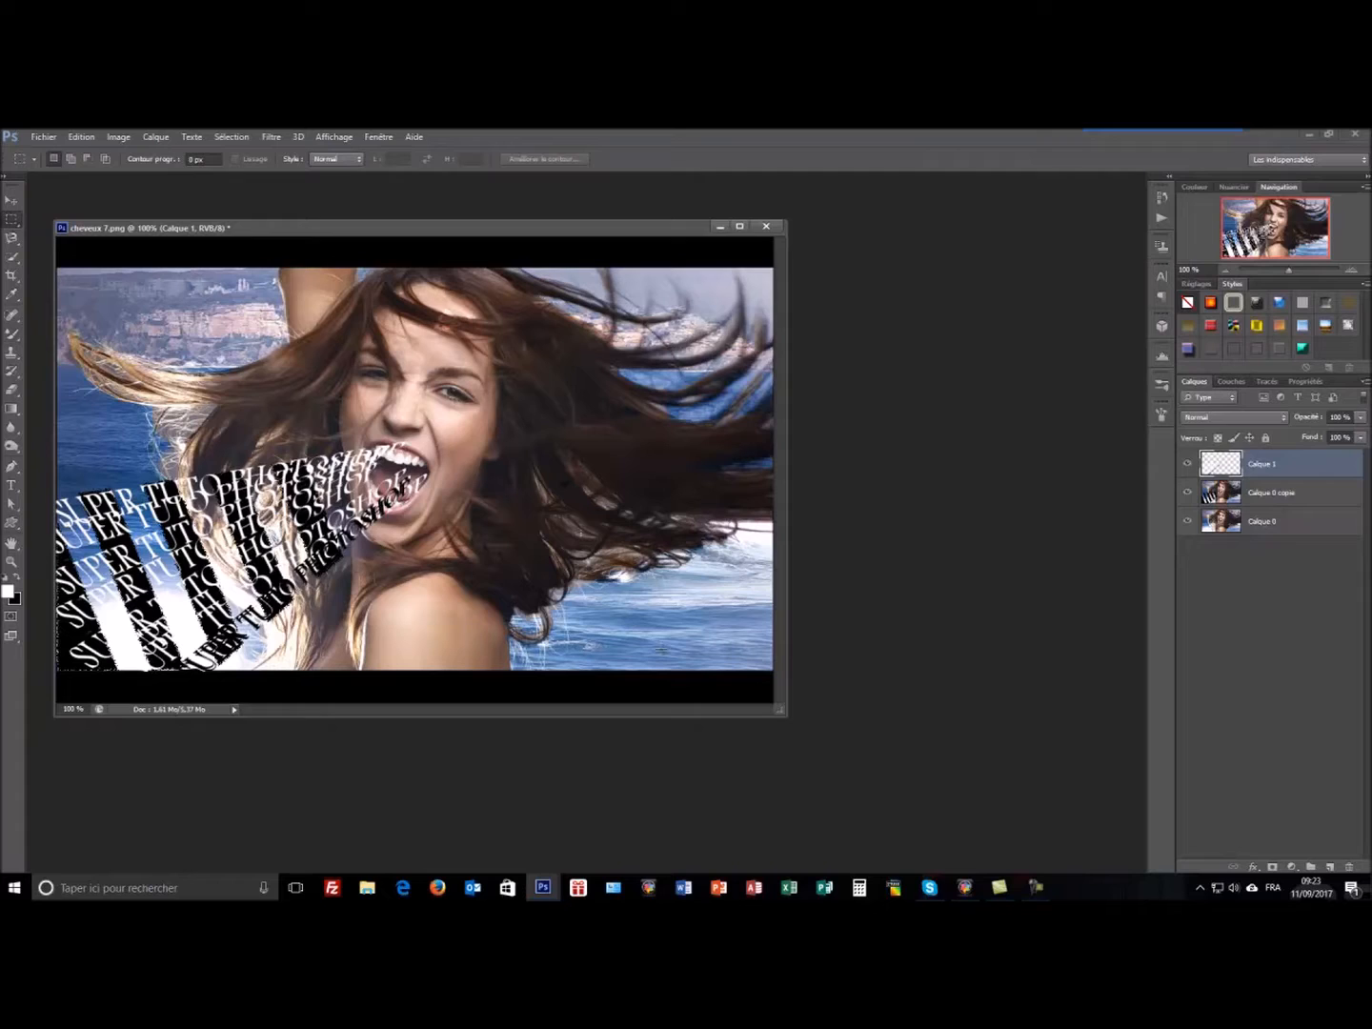
right_click(1262, 463)
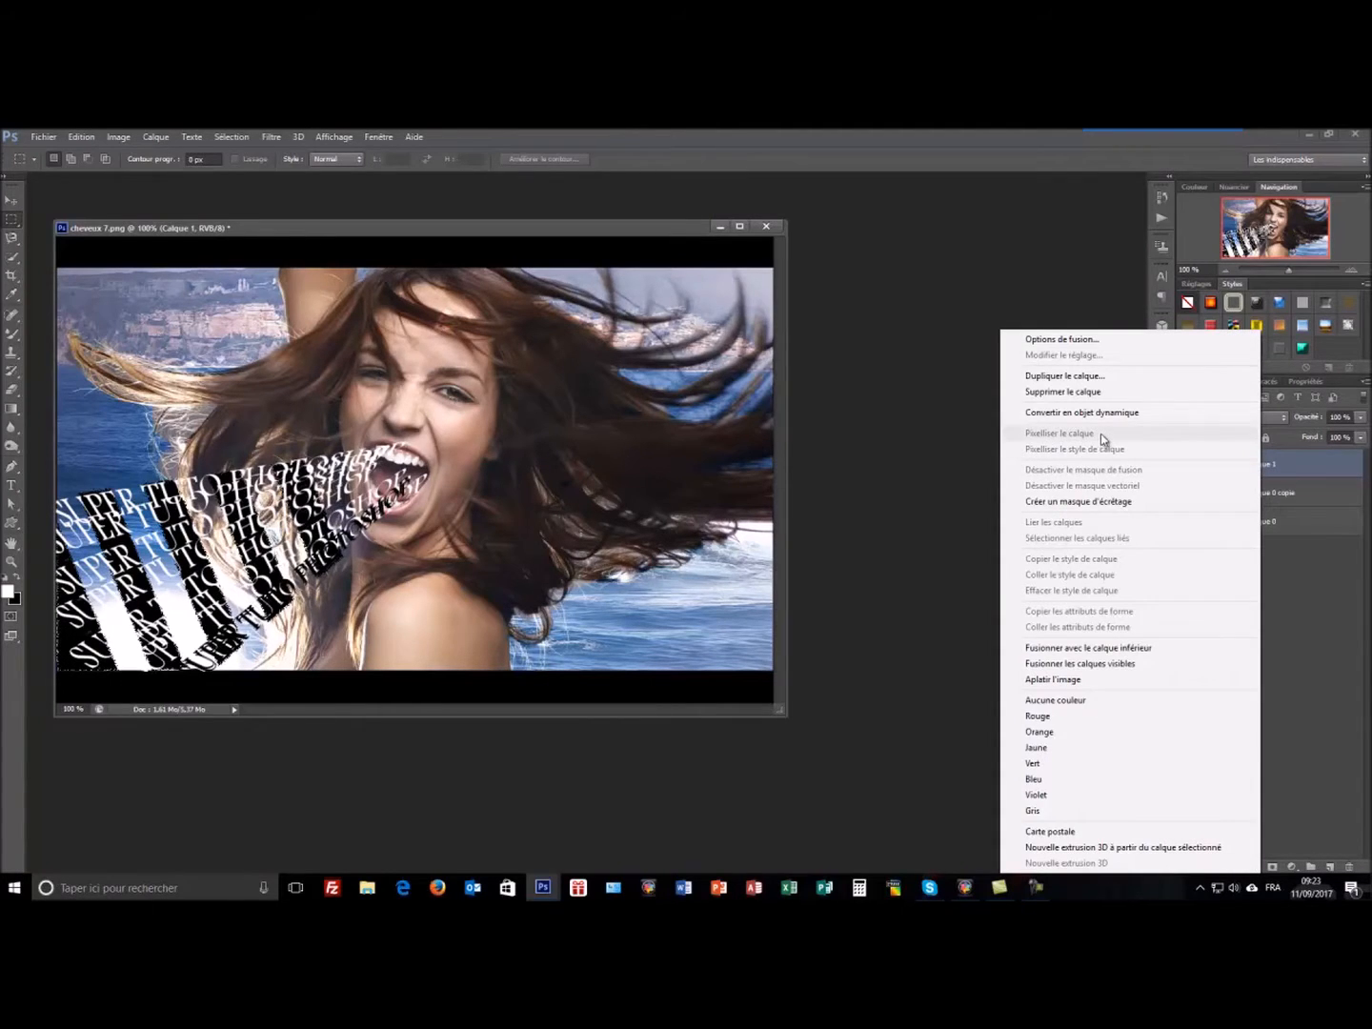
left_click(1120, 412)
right_click(1286, 466)
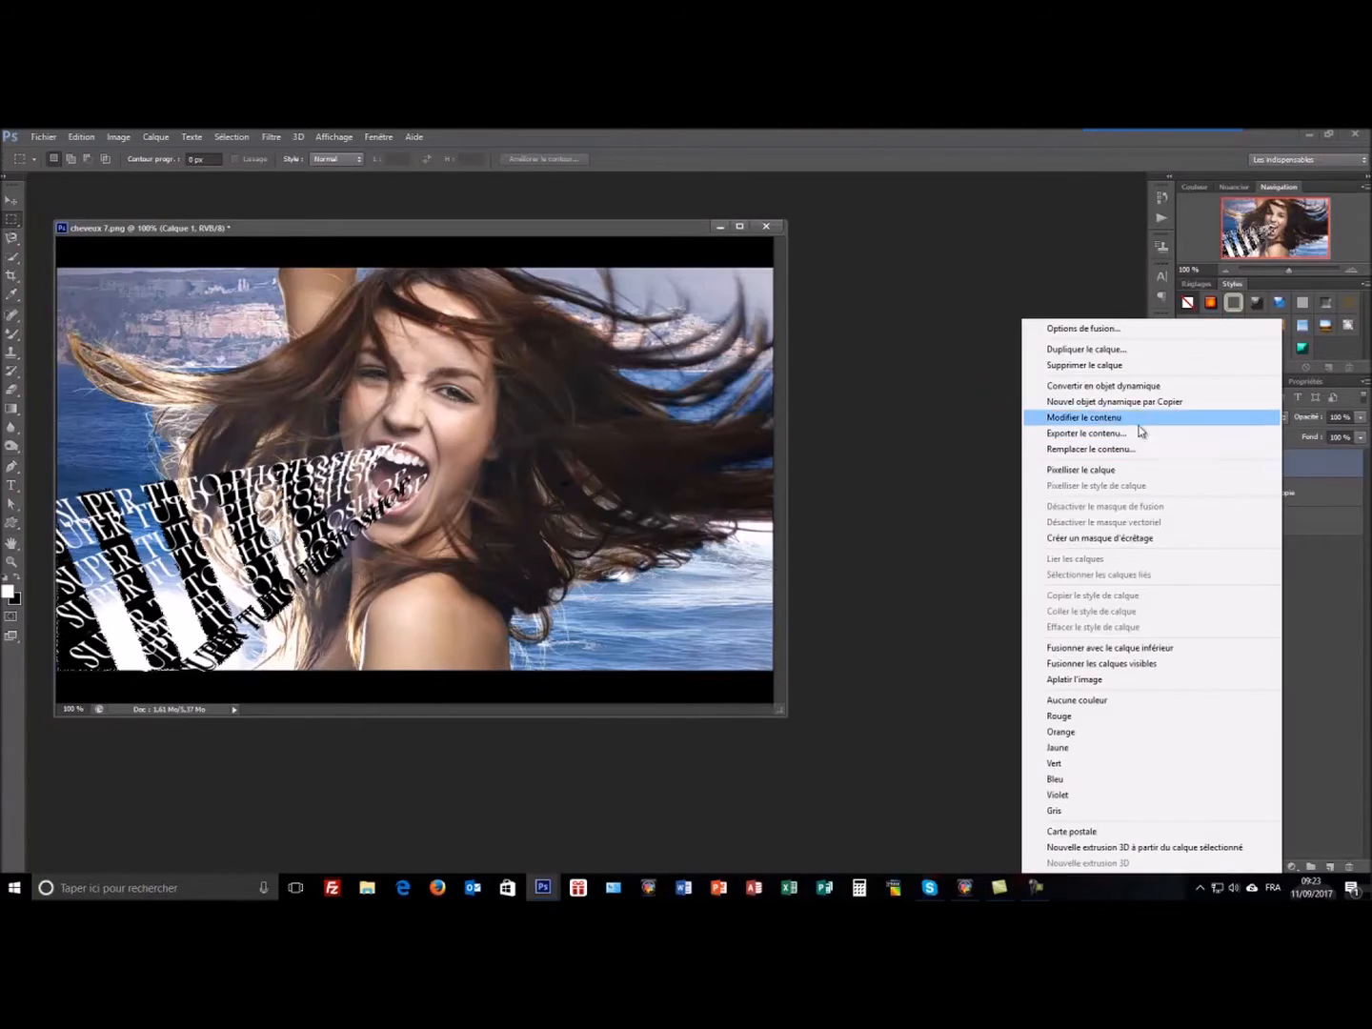
left_click(1111, 471)
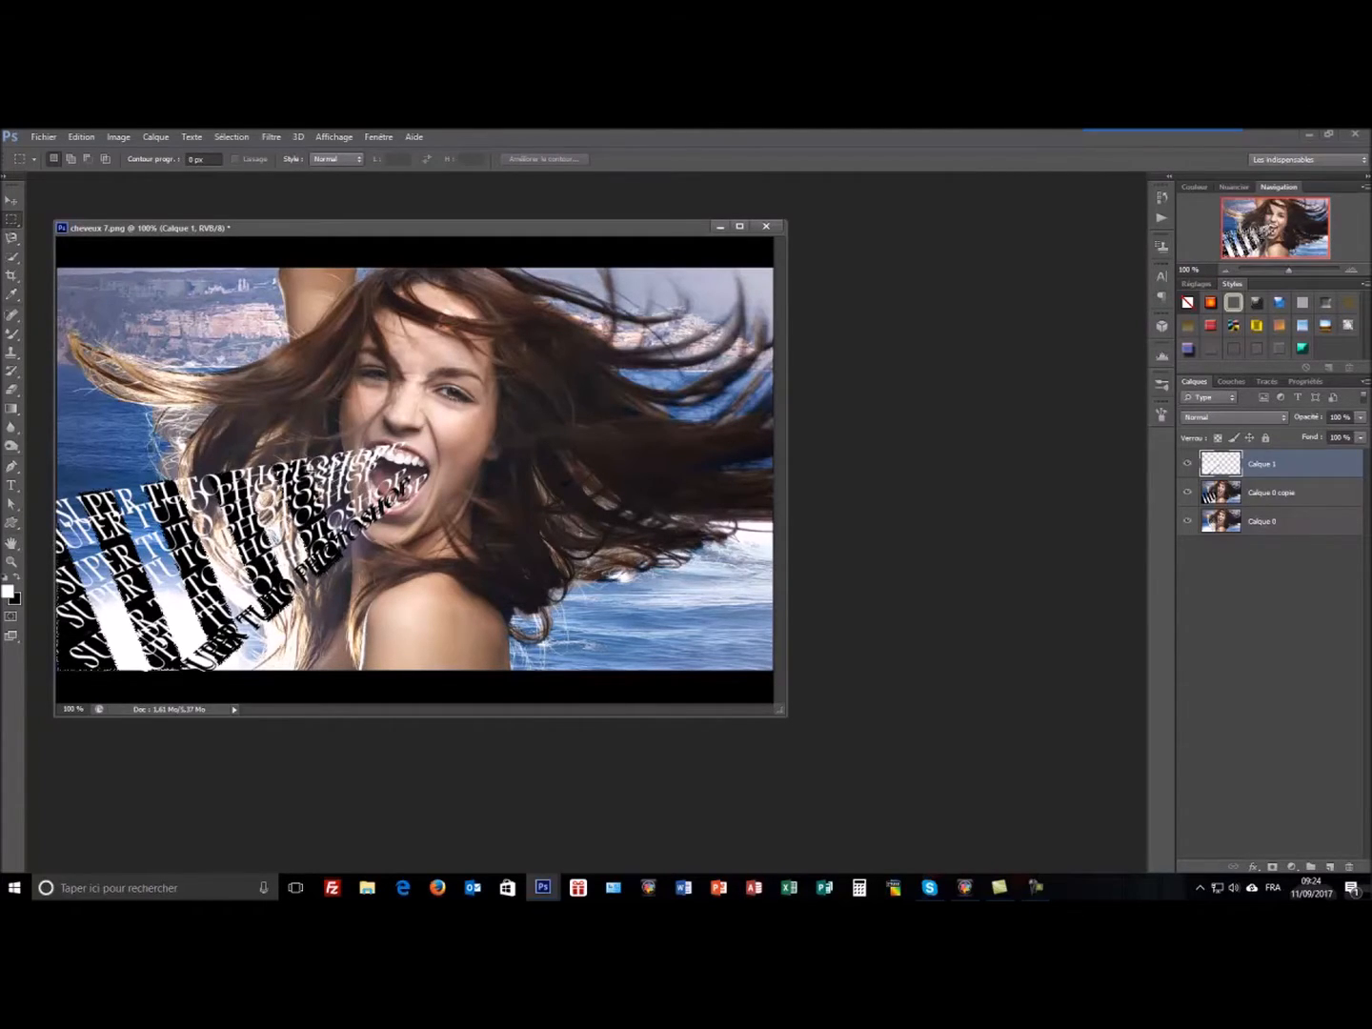
Step: Apply the Soufflerie (Wind) filter to Calque 1 with the Soufflerie effect coming from Droite
left_click(272, 138)
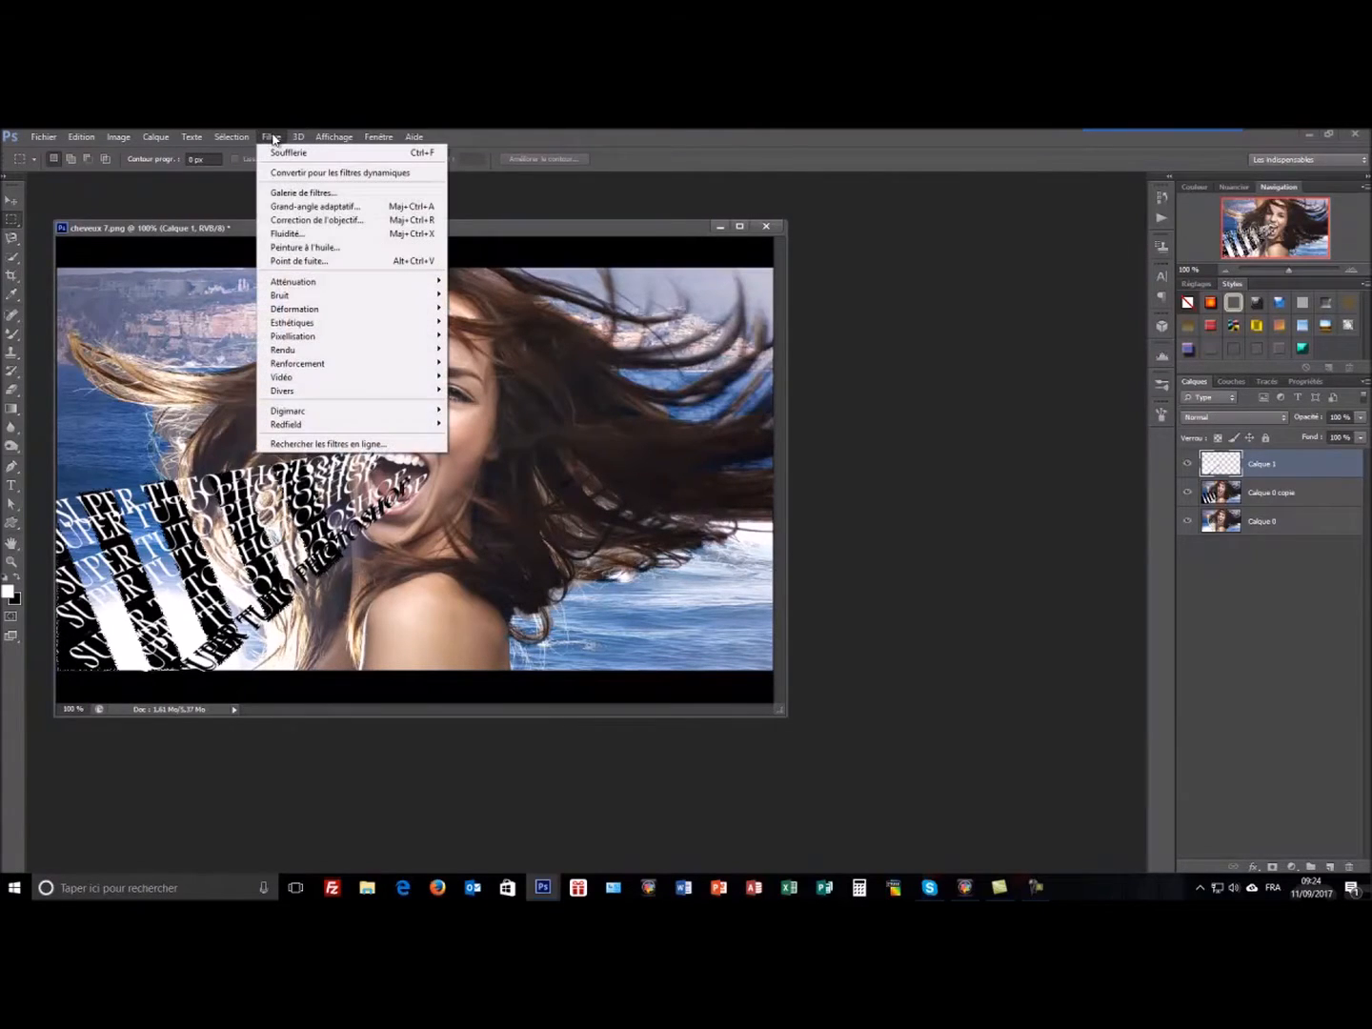
mouse_move(324, 326)
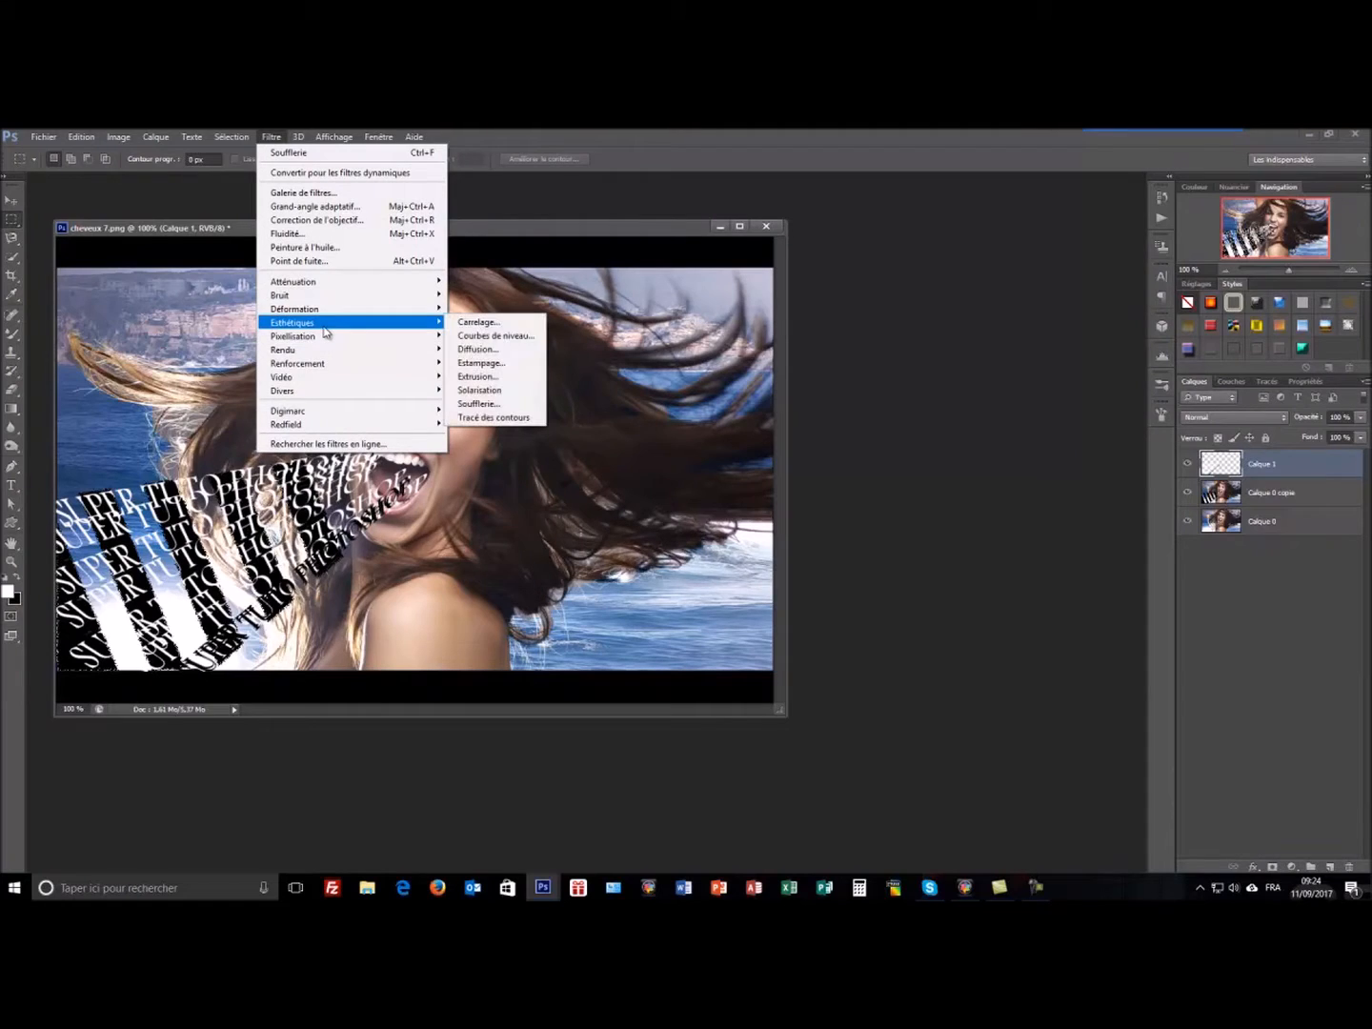
left_click(497, 404)
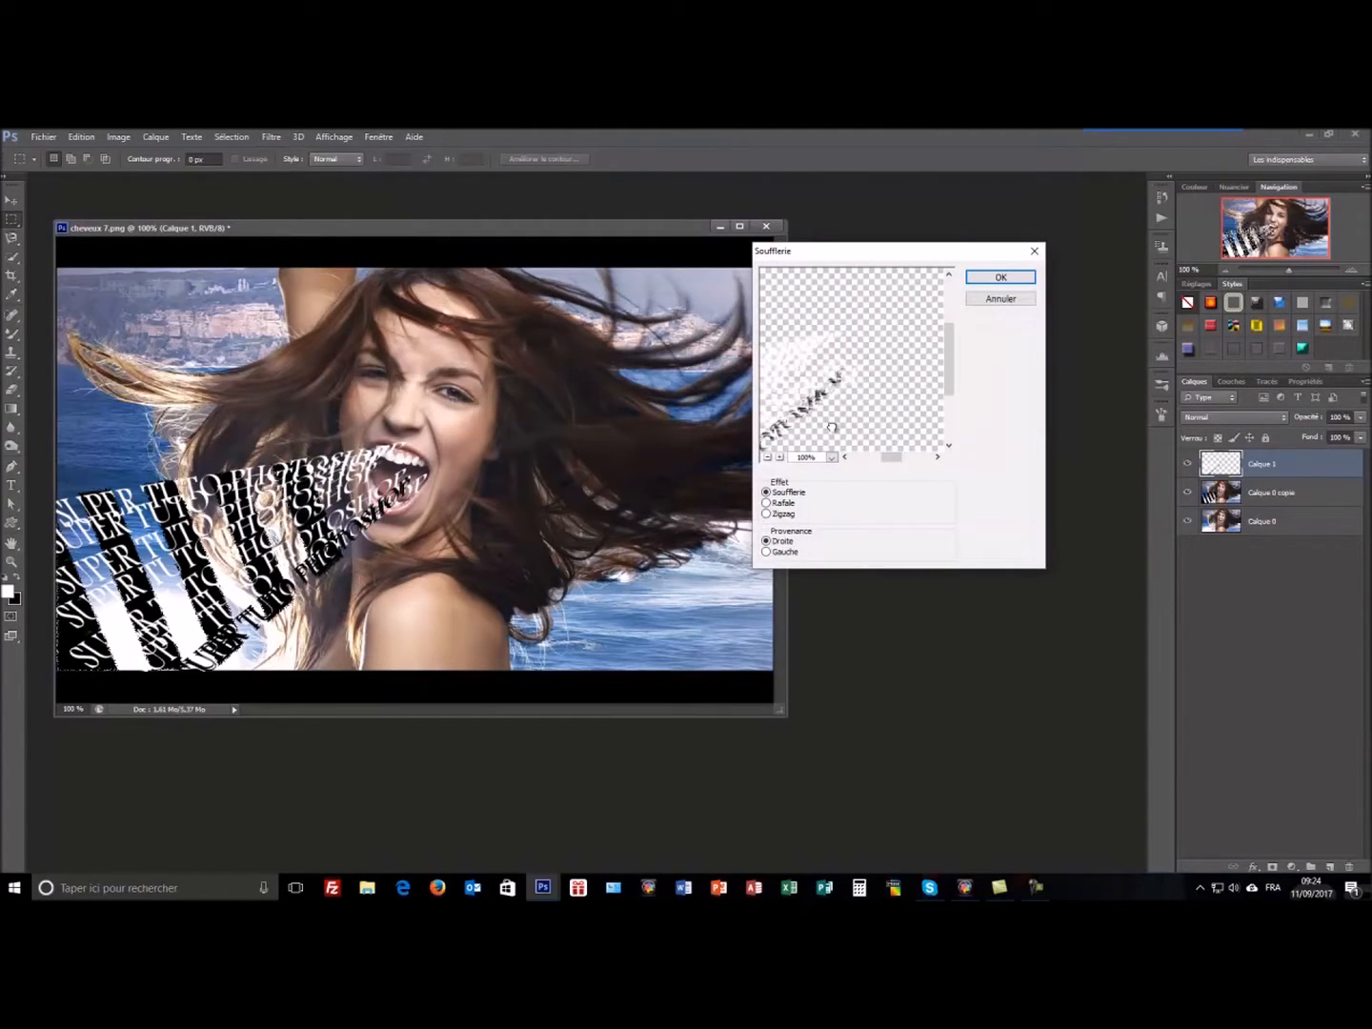
left_click_drag(873, 393, 925, 364)
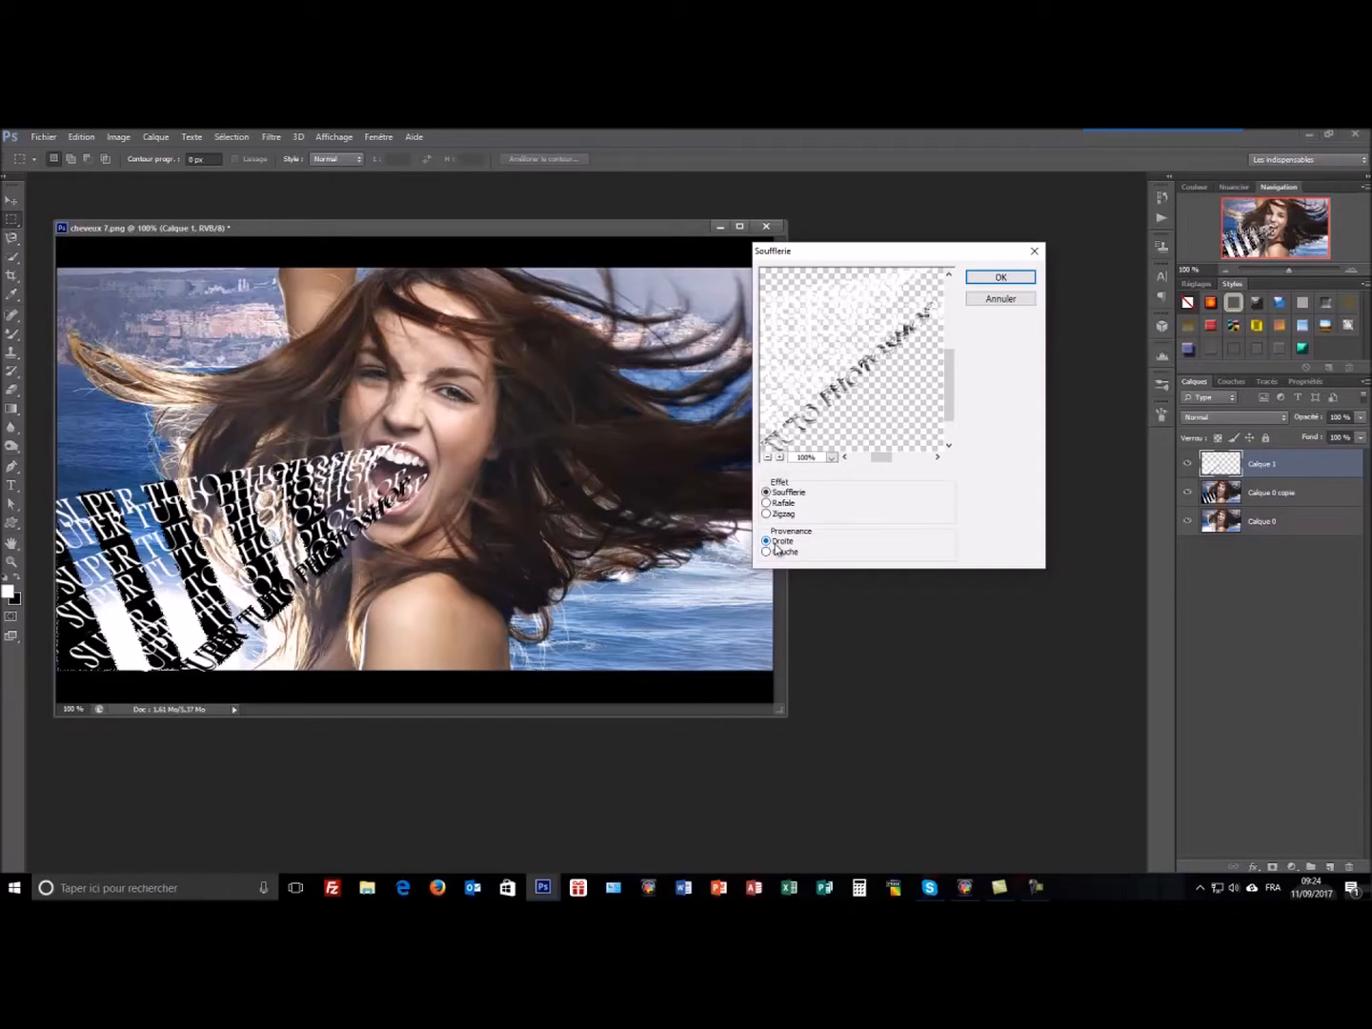
left_click(1026, 276)
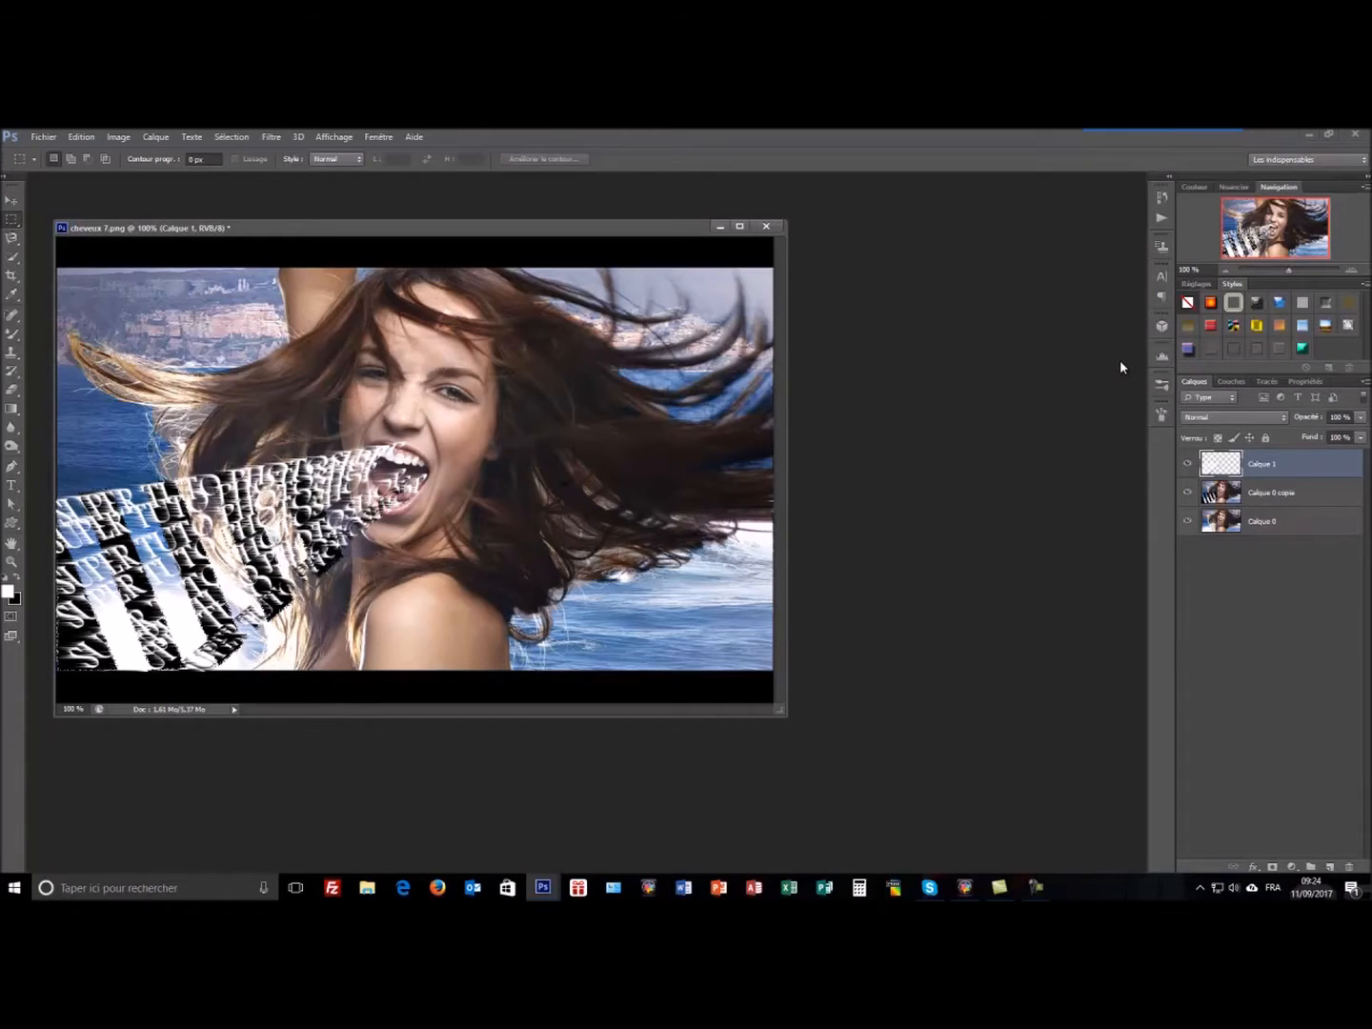
Step: Try a second pass of the Soufflerie filter on the text layer and undo it
key("ctrl+f")
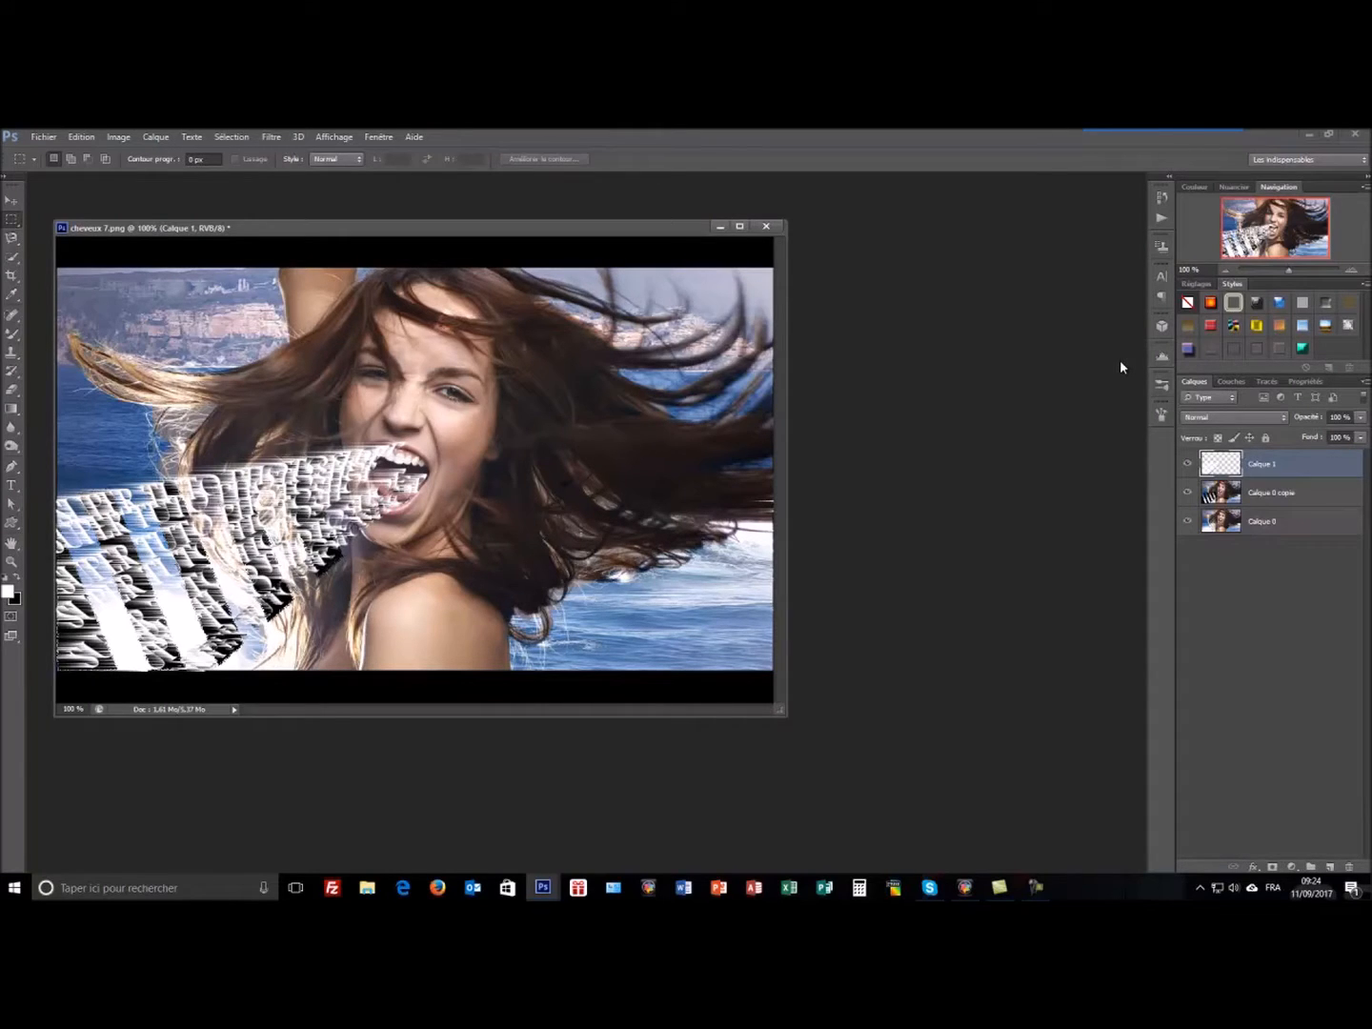
key("ctrl+z")
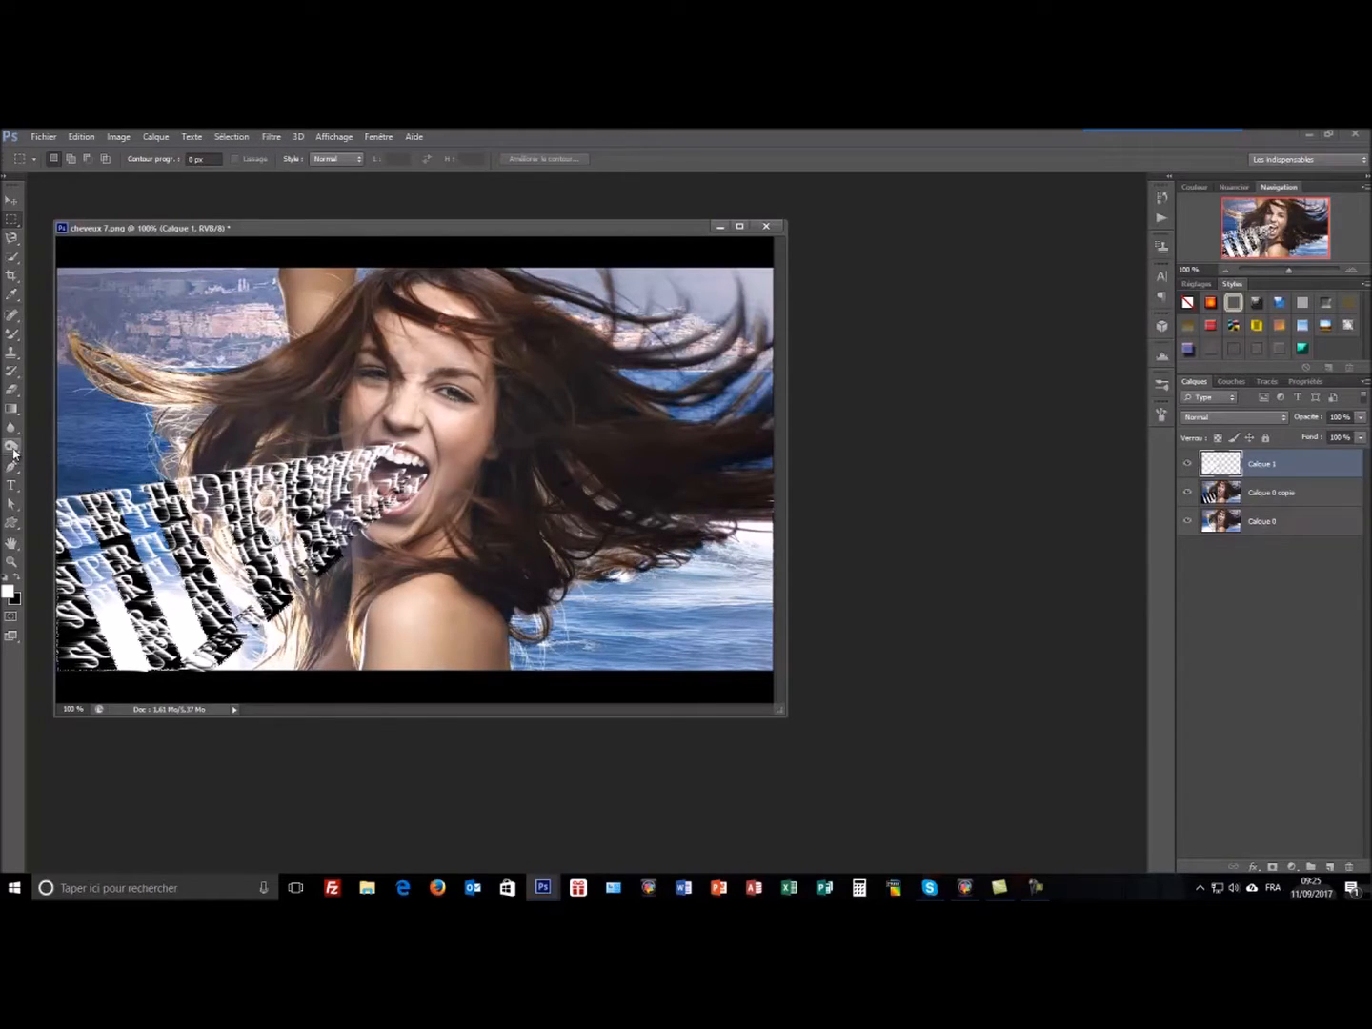
Step: Place the signature custom shape at about 100 × 100 px in the lower-right corner of the photo
left_click(12, 523)
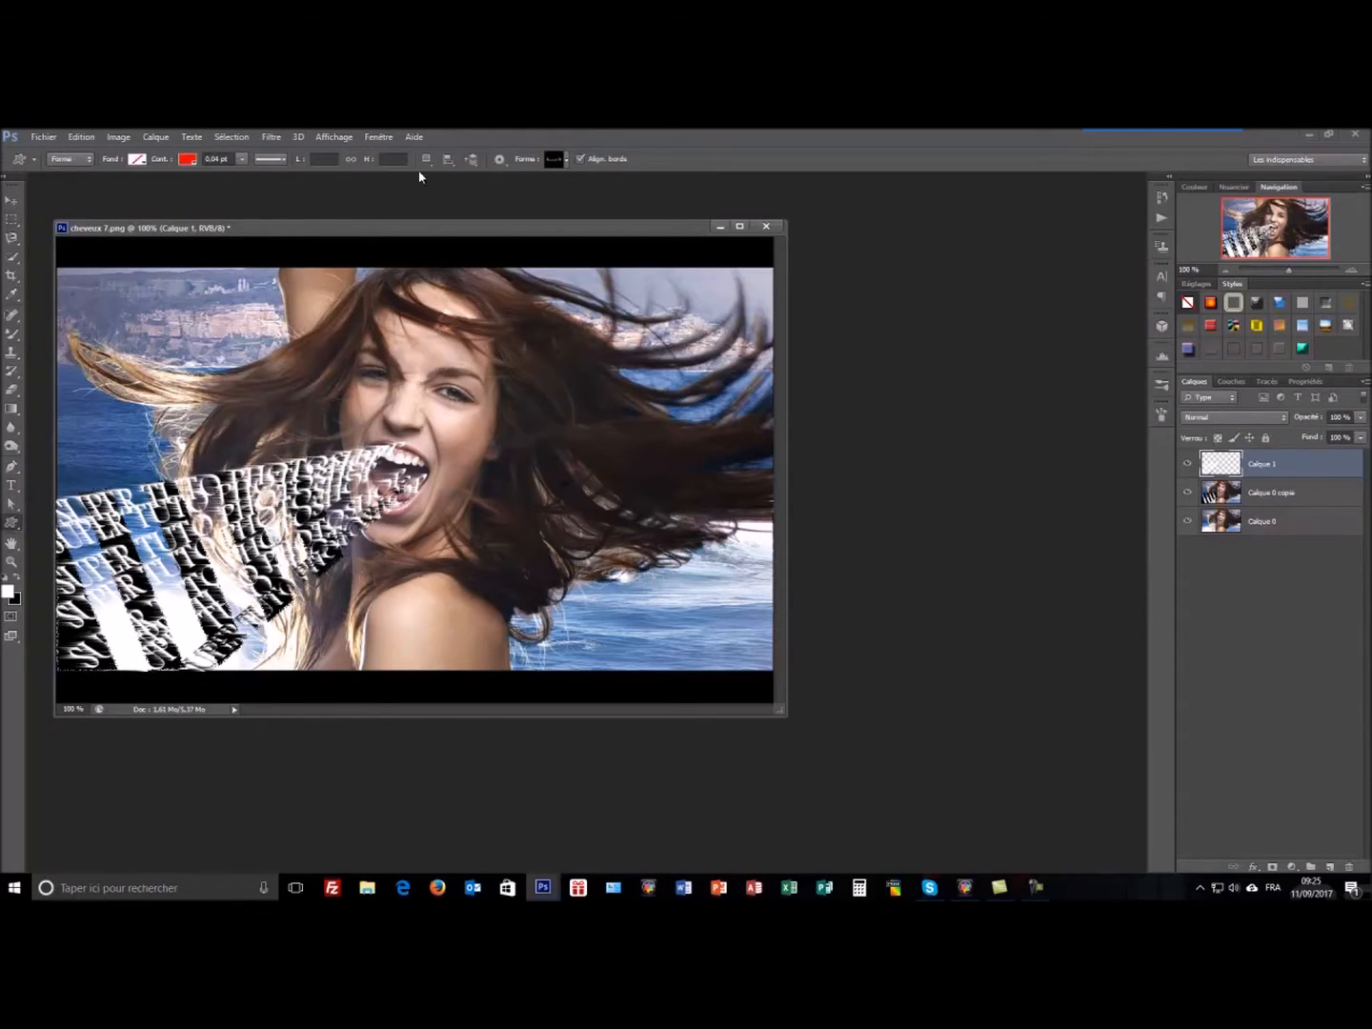
left_click(552, 159)
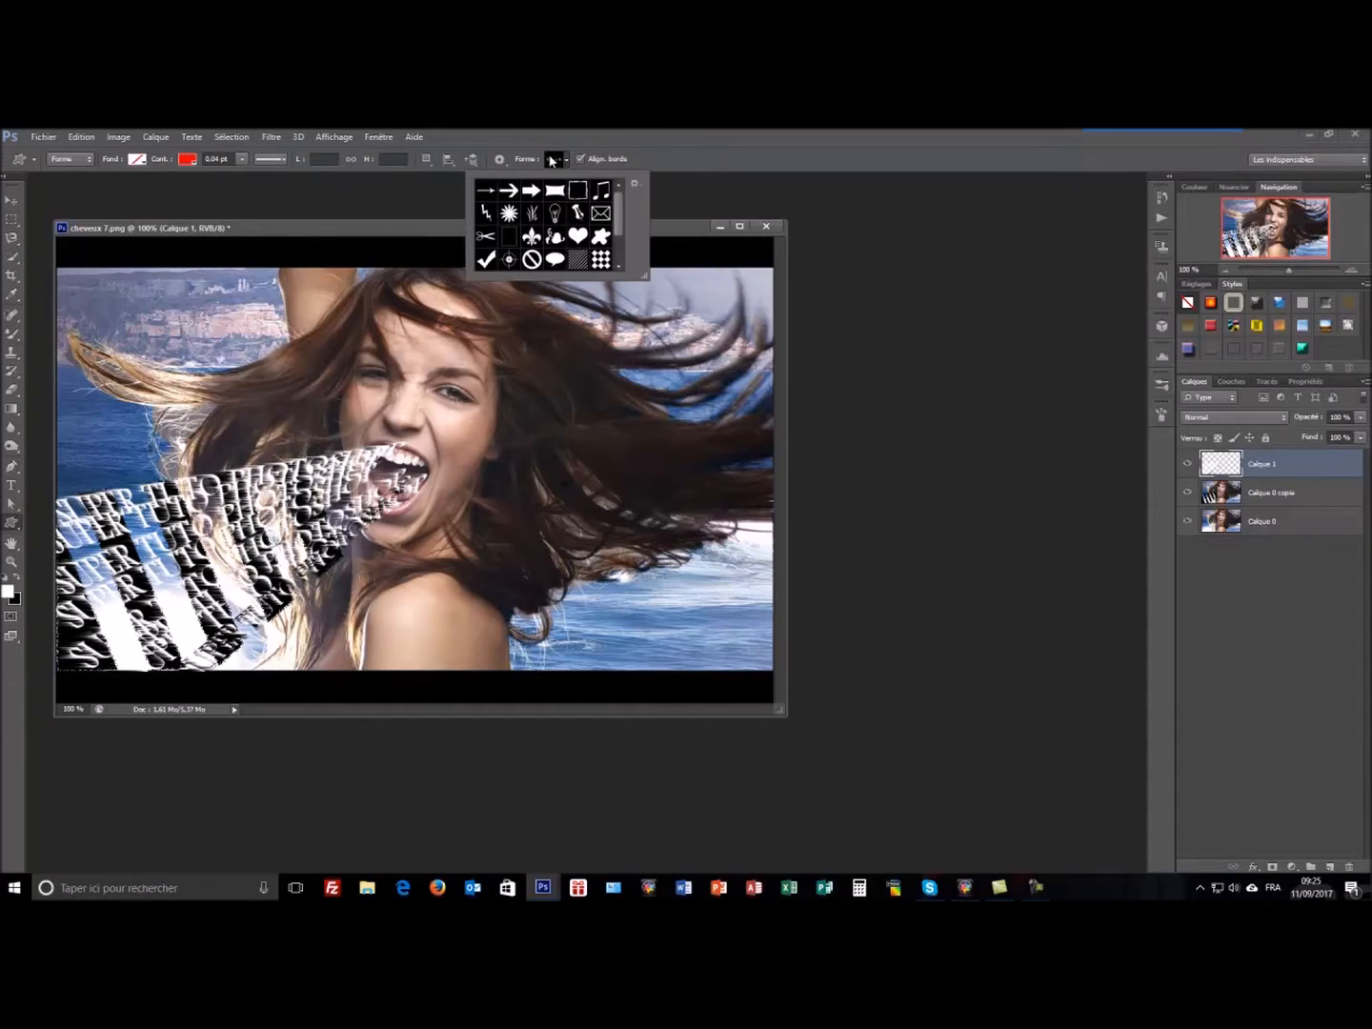
scroll(621, 222, "down", 2)
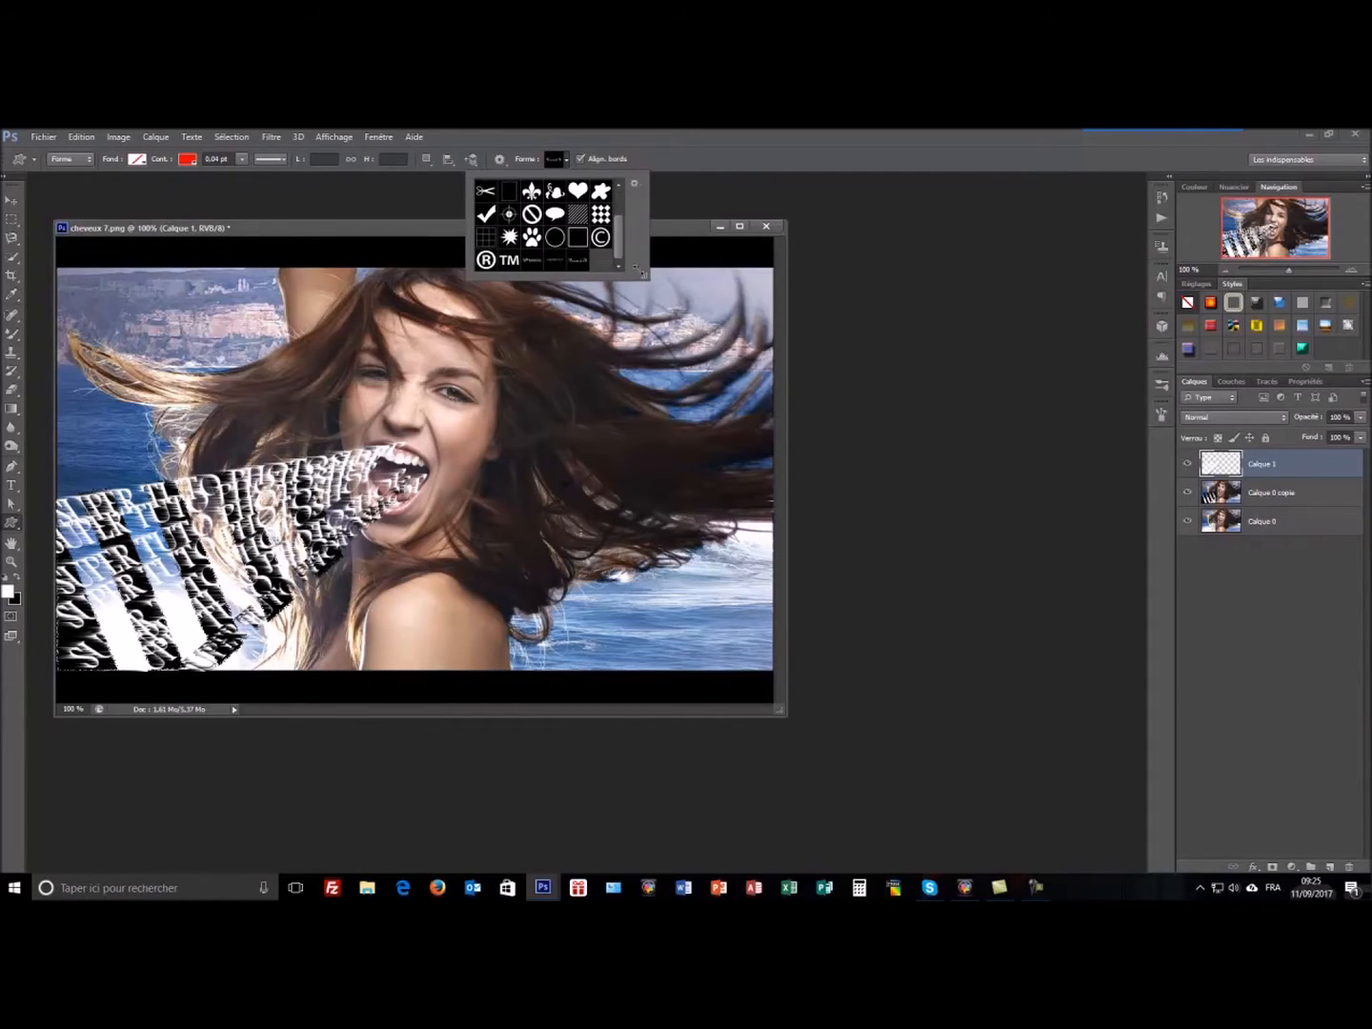
left_click(660, 646)
left_click(735, 434)
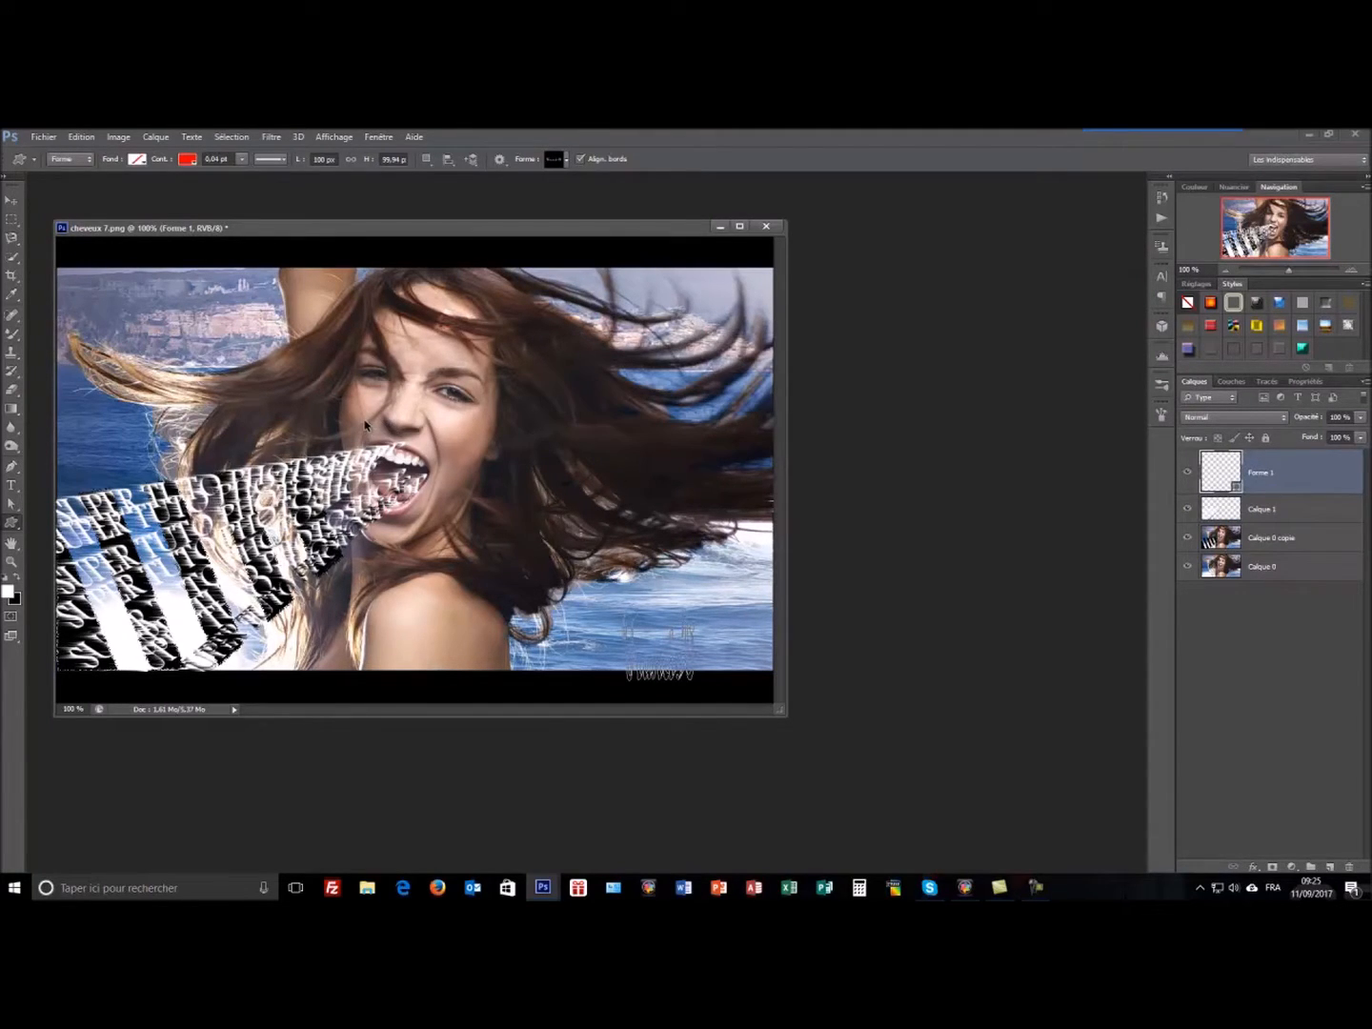
Step: Transform the signature shape to about 138 px wide and 49 px high, fitting it over the water in the photo's lower-right corner
key("ctrl+t")
left_click_drag(658, 610, 720, 641)
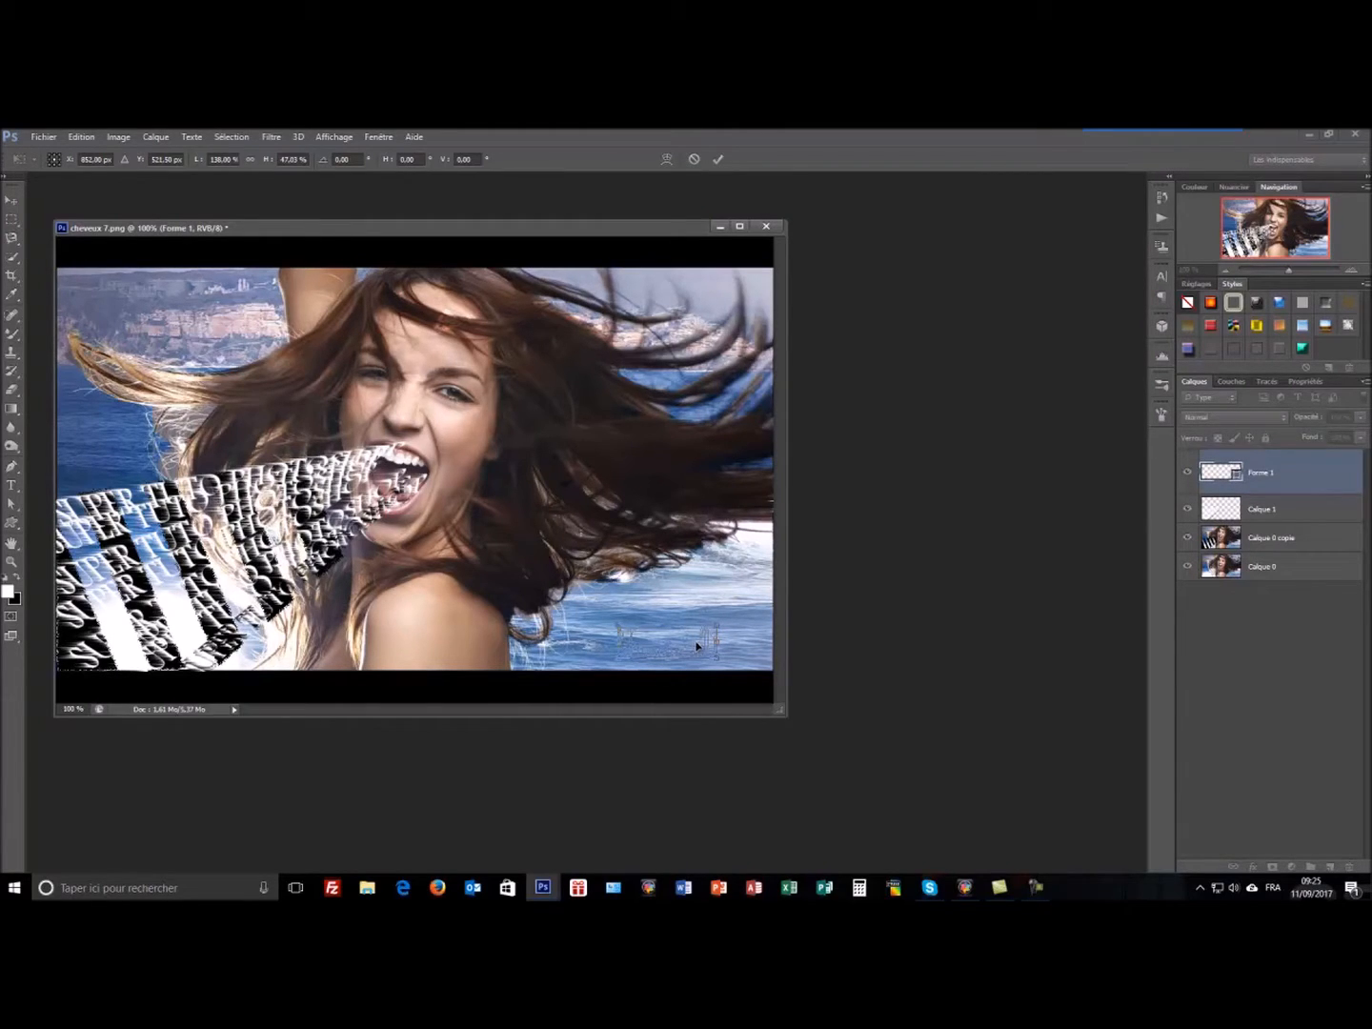
left_click_drag(667, 602, 666, 603)
left_click_drag(666, 603, 667, 602)
left_click(717, 159)
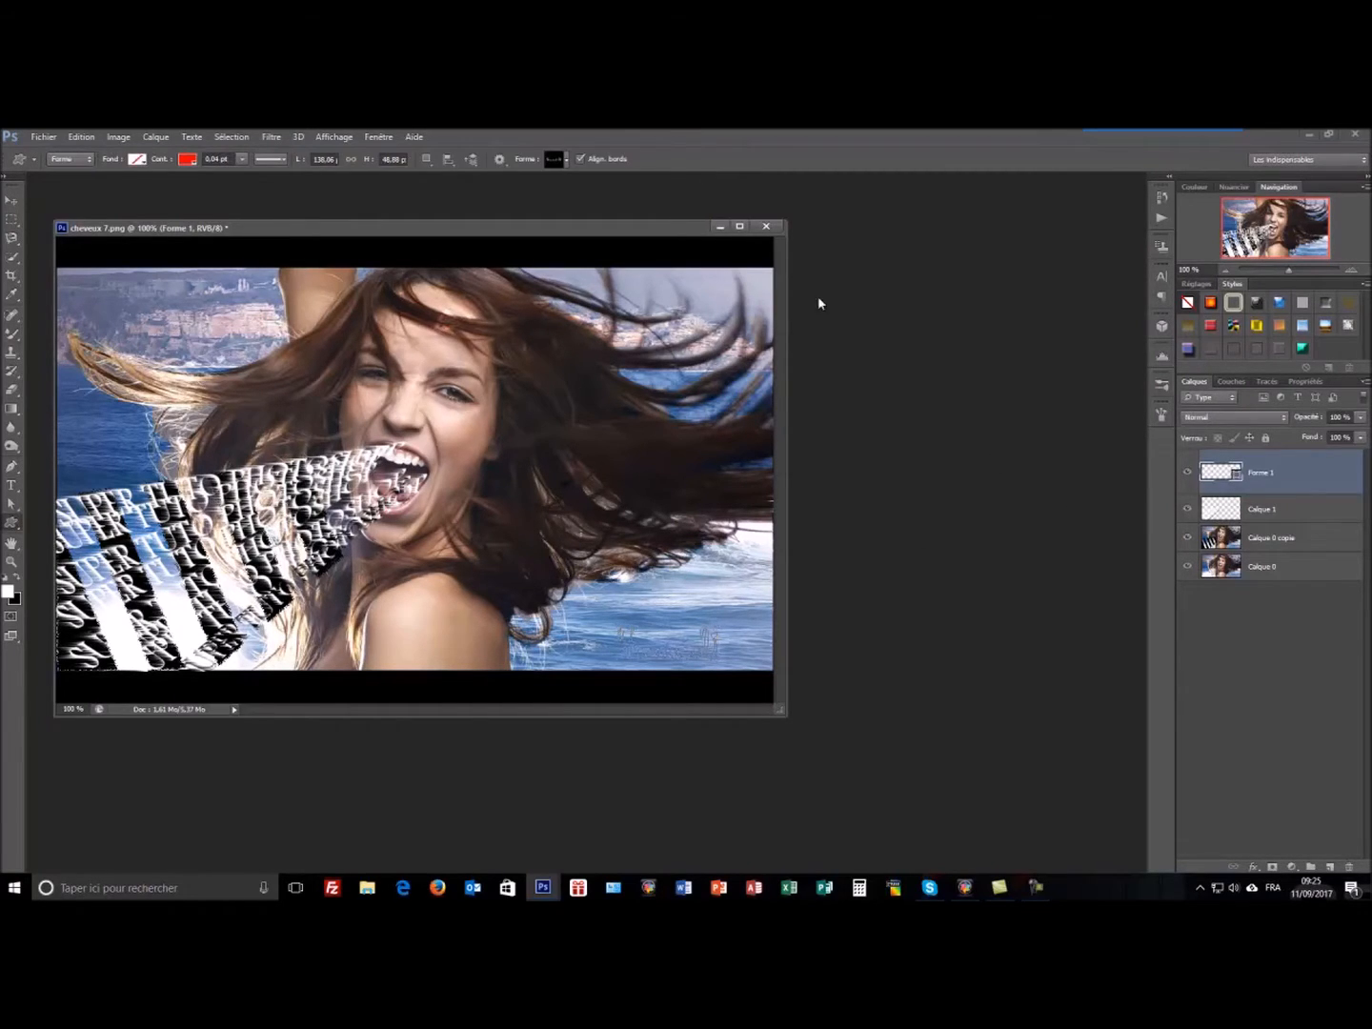
Step: Add the Biseautage & estampage (Biseau interne) and Contour layer styles to the signature shape with their default settings
double_click(1291, 481)
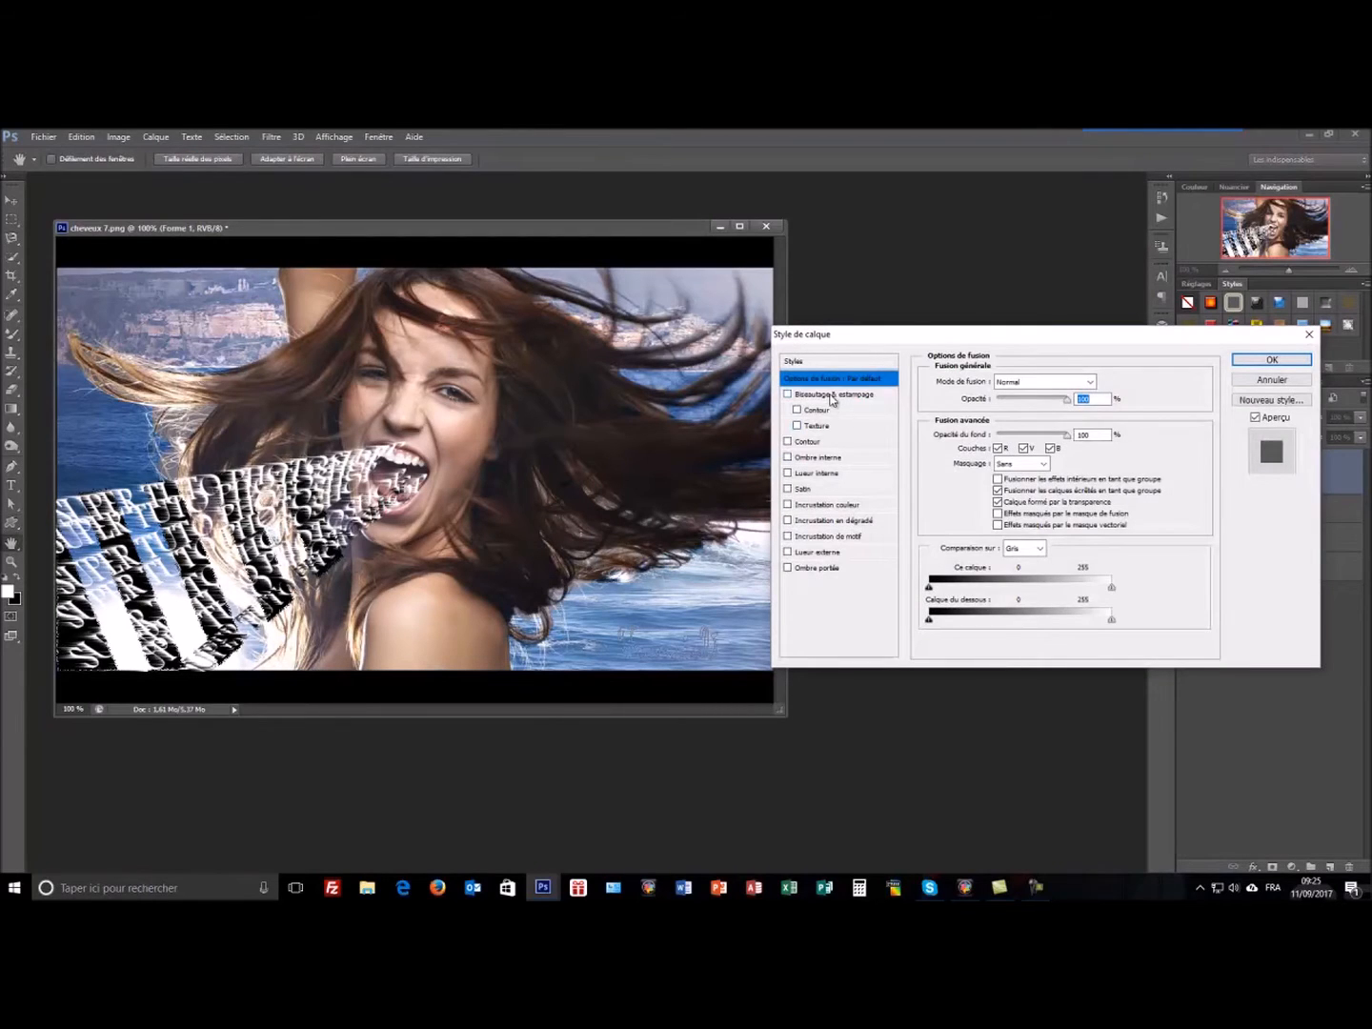
left_click(829, 395)
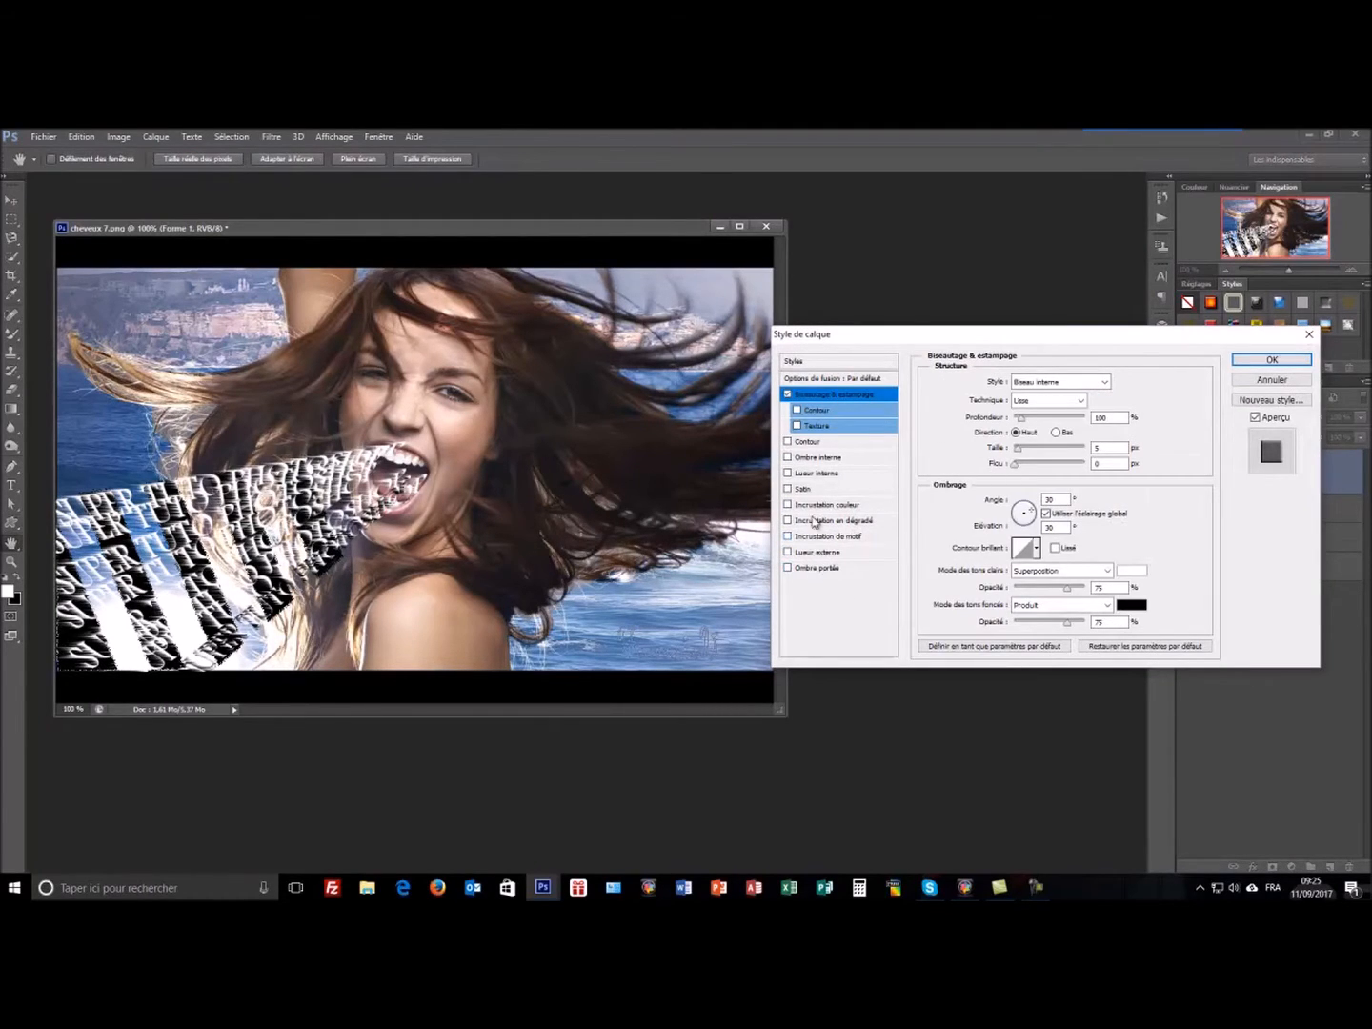
left_click(787, 441)
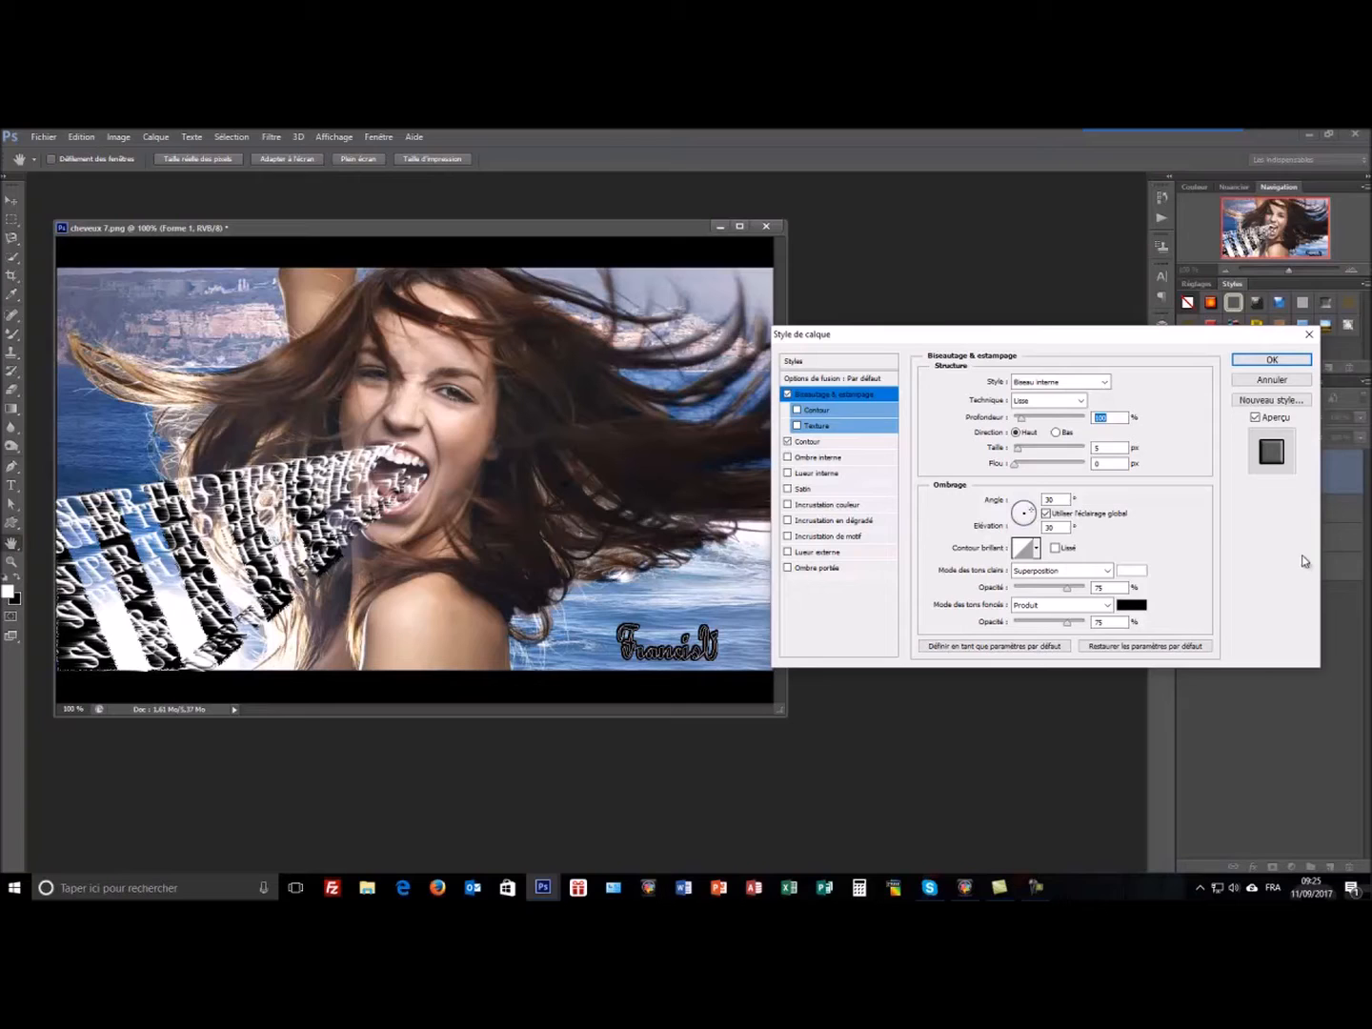
left_click(1294, 362)
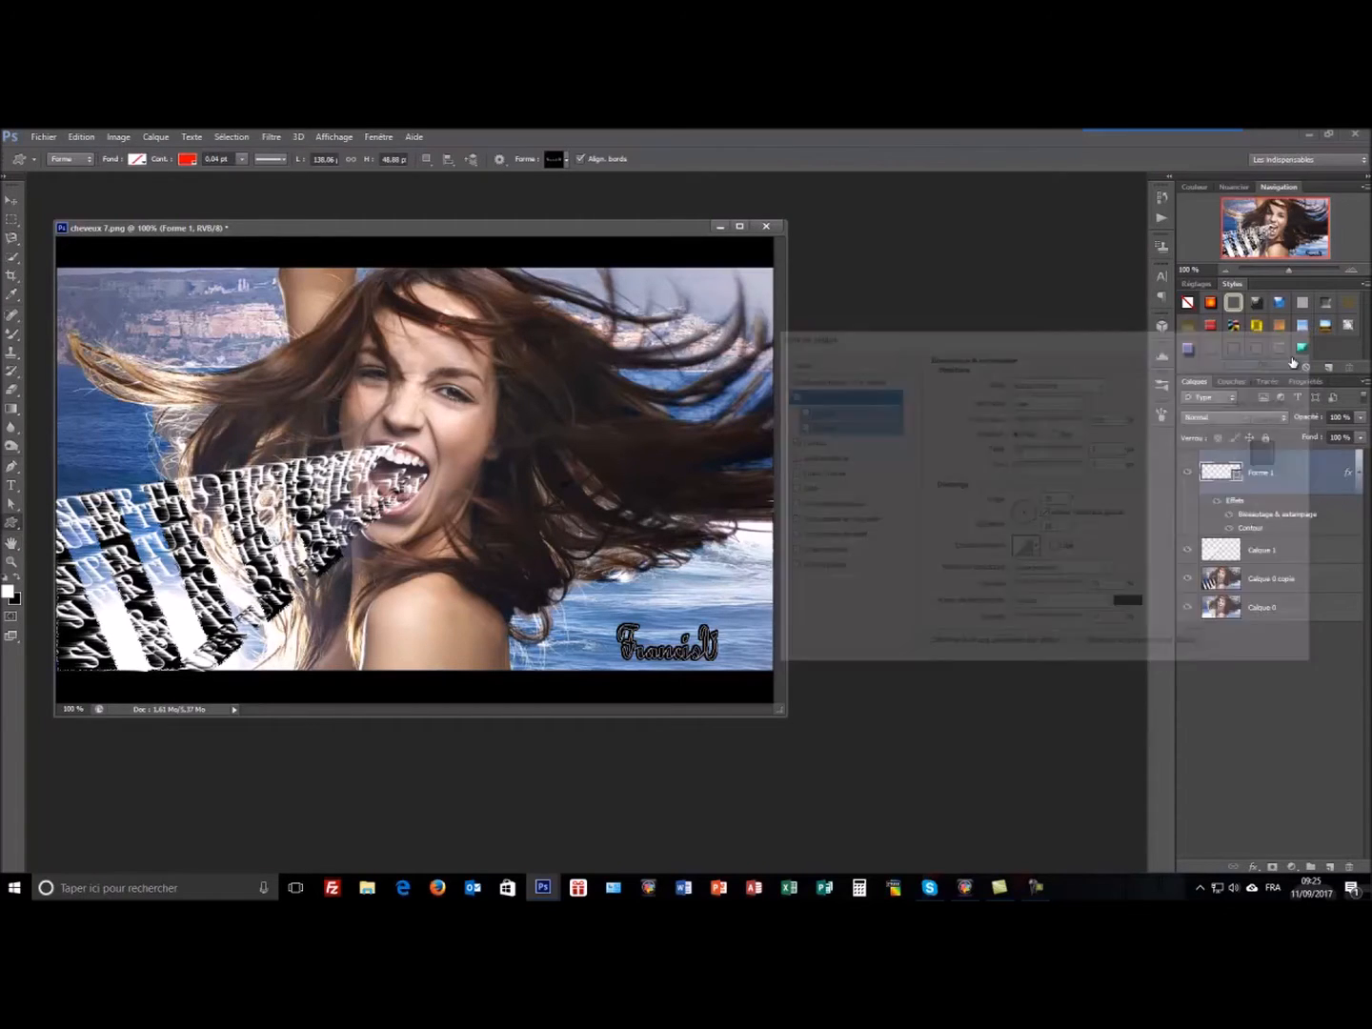